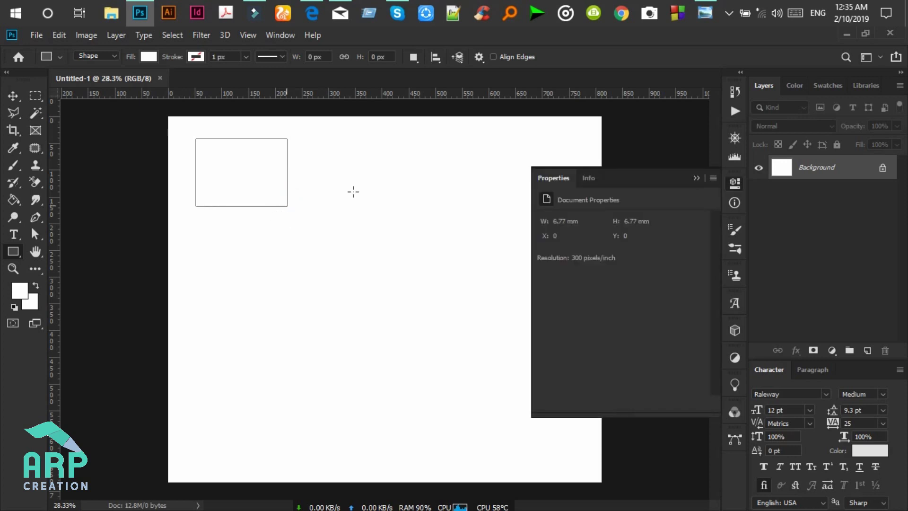
Step: Change Rectangle 1's fill colour to teal hex 09a3a9
click(698, 181)
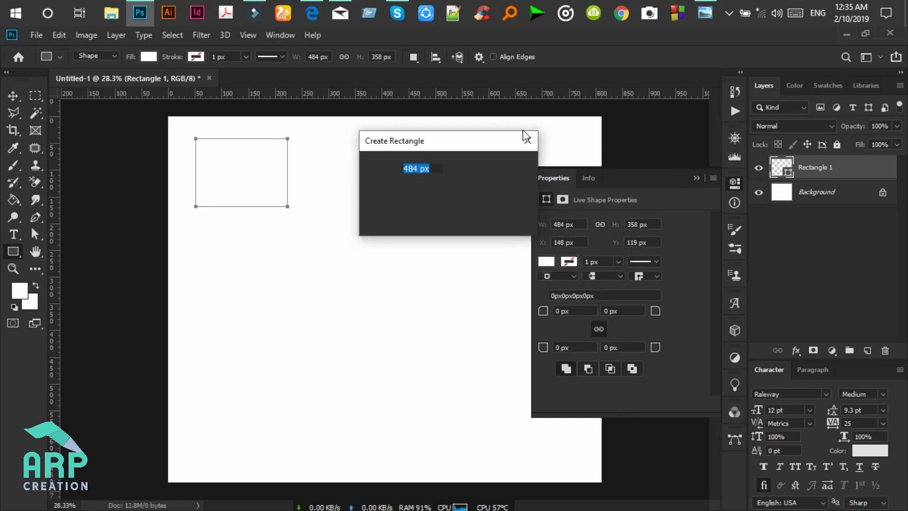
click(529, 140)
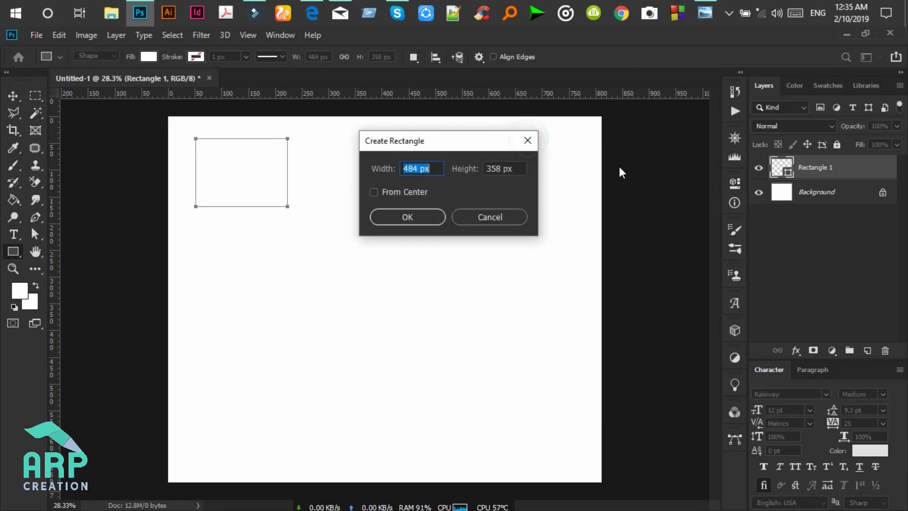
double_click(783, 170)
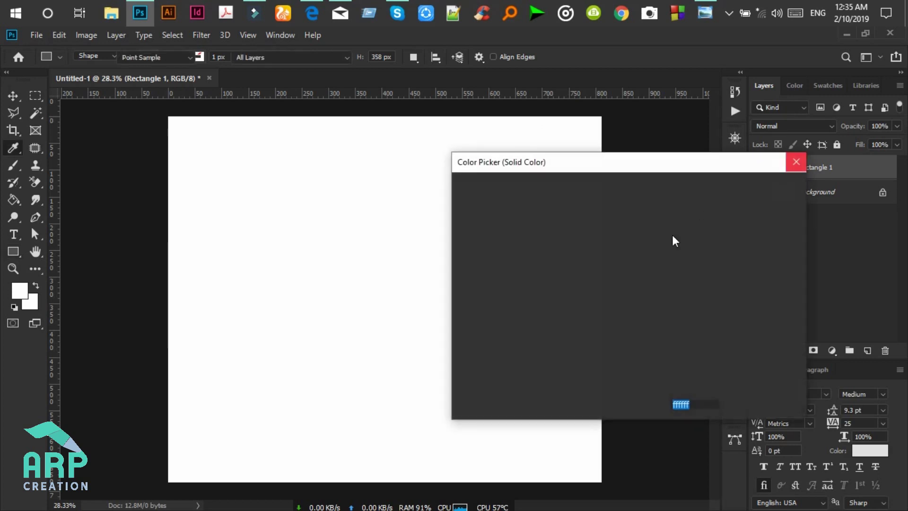
click(689, 404)
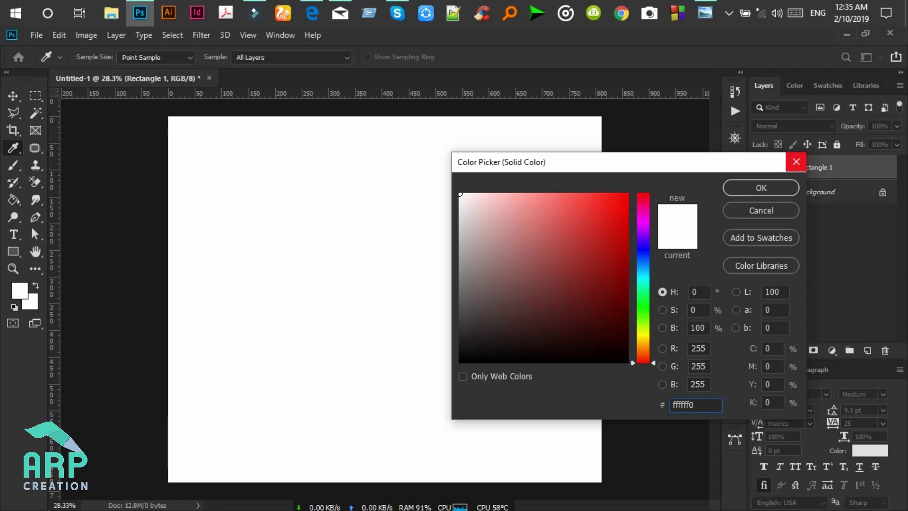
key(ctrl+a)
key(BackSpace)
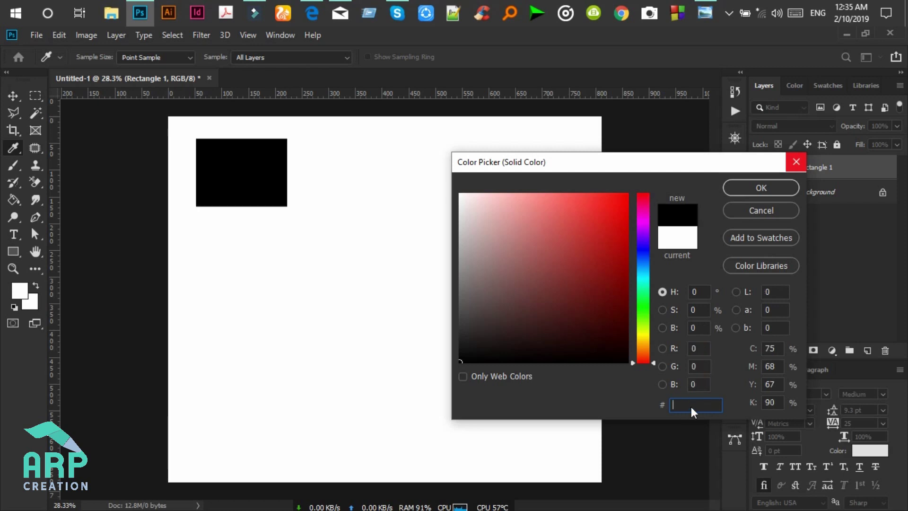
text(00)
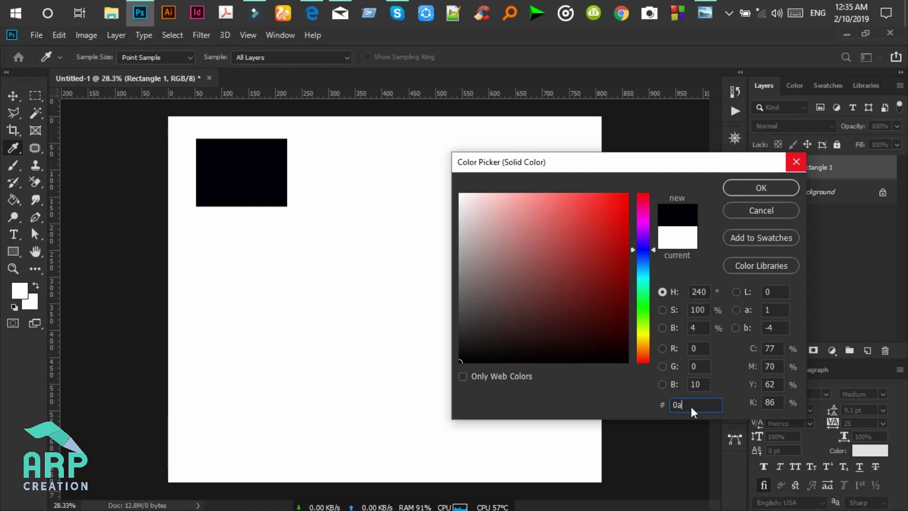
key(BackSpace)
text(9a)
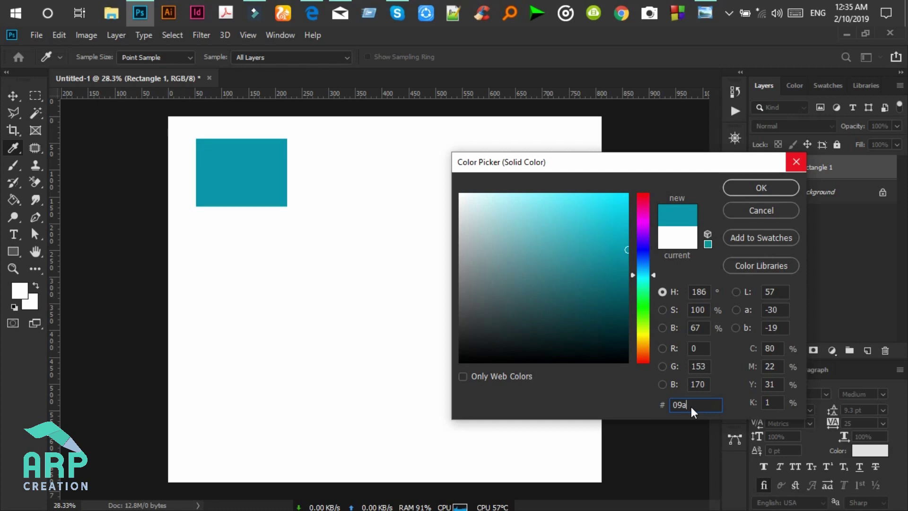
text(3a)
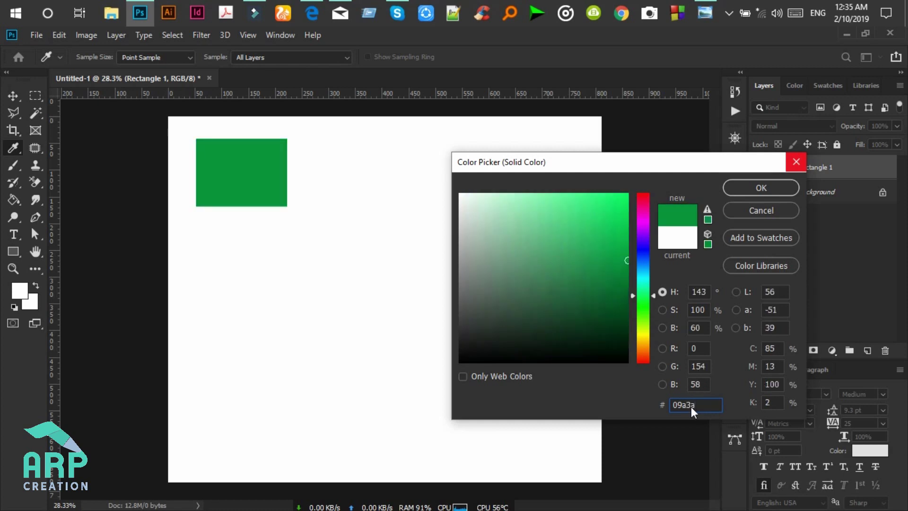
text(9)
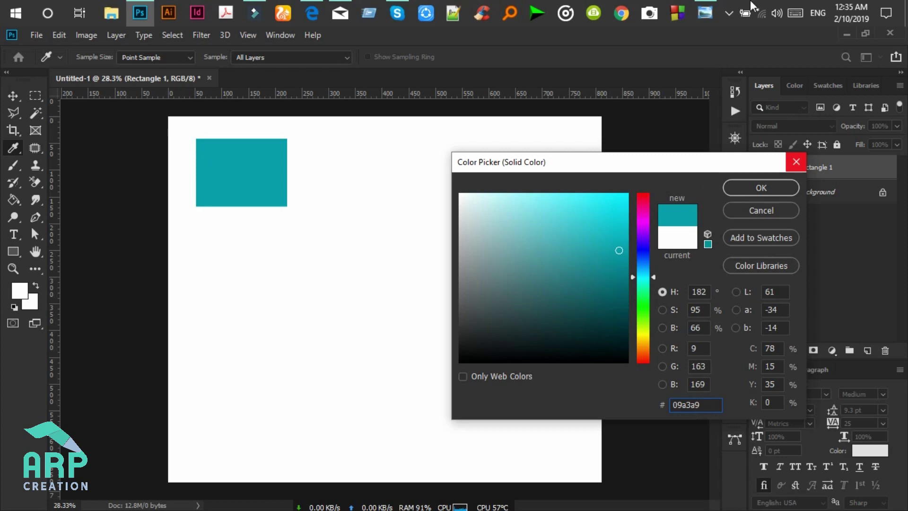
click(768, 186)
Step: Draw a white 393 px circle on a new layer below the teal rectangle
key(v)
scroll(173, 169, up, 3)
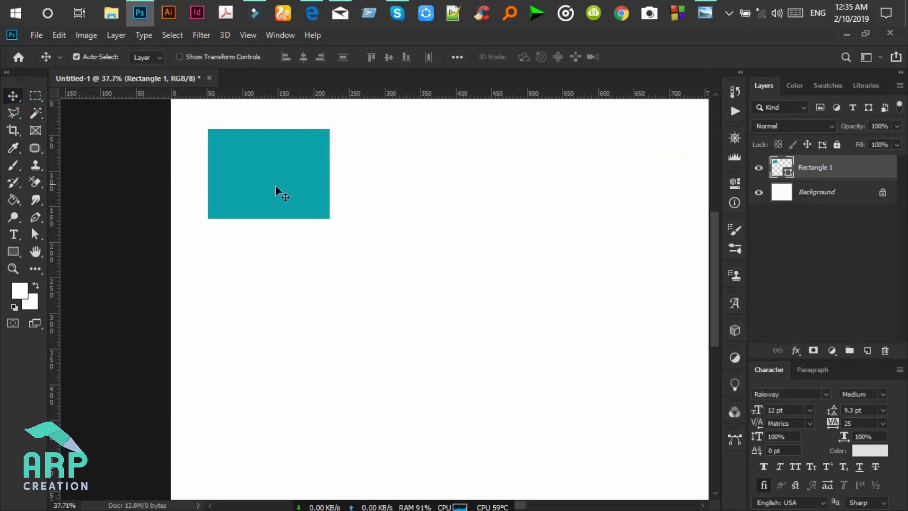
scroll(255, 167, up, 1)
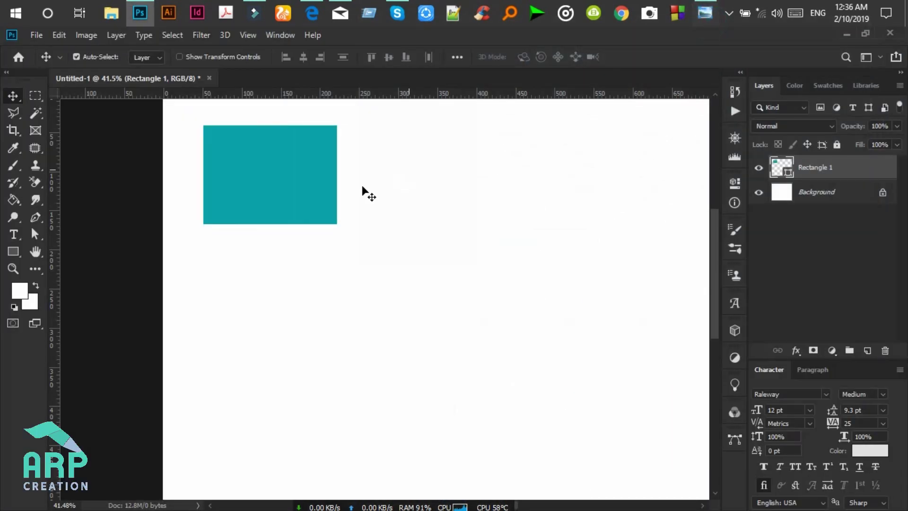
click(19, 257)
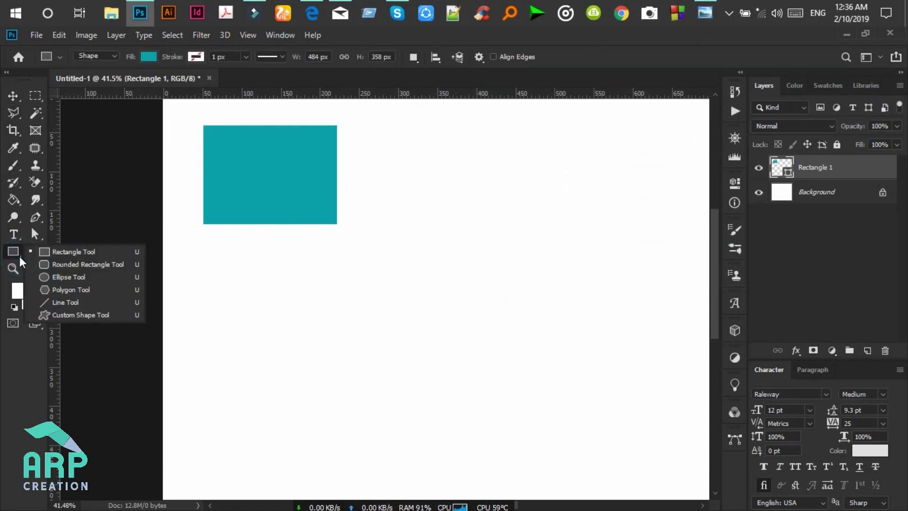
click(77, 277)
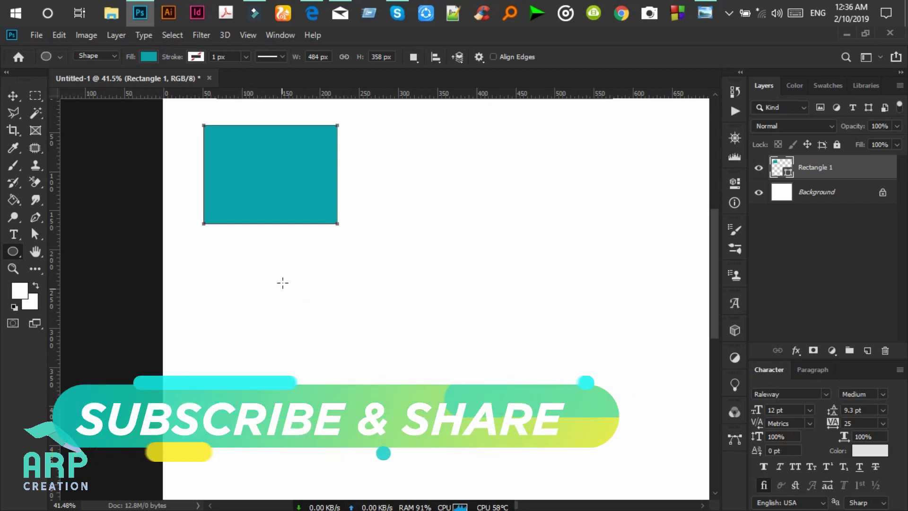
key(shift)
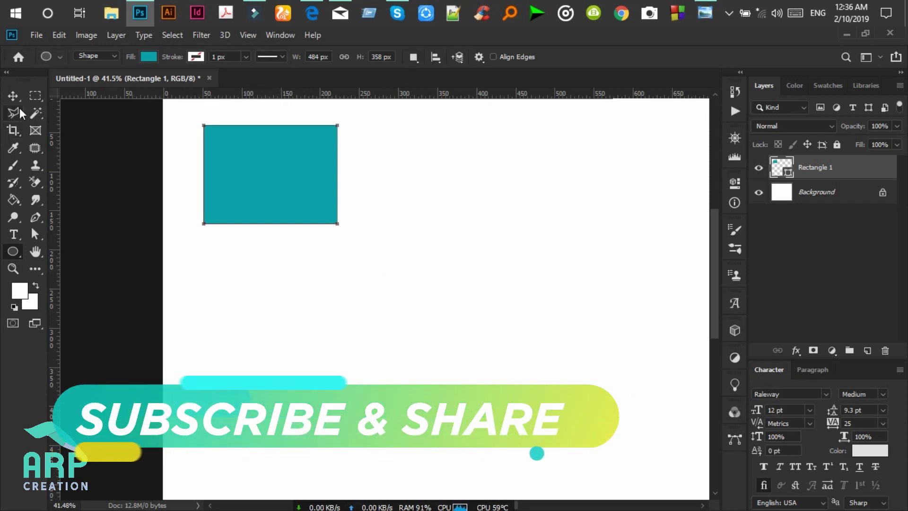
click(867, 351)
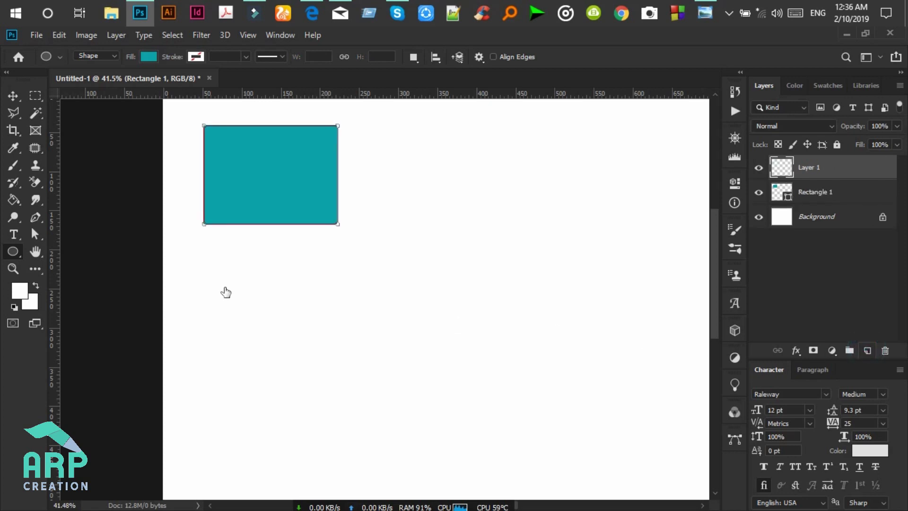
drag(244, 258, 362, 368)
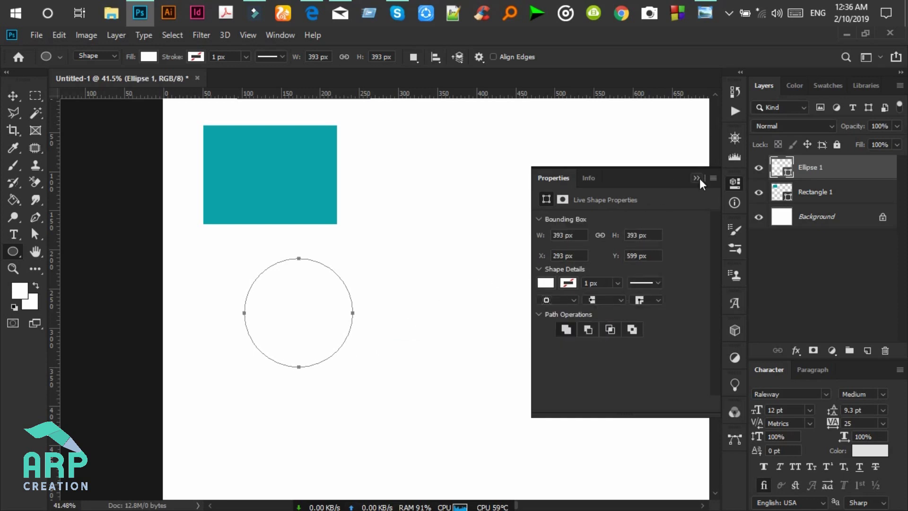
Step: Move the circle up so it overlaps the rectangle's bottom edge
click(697, 177)
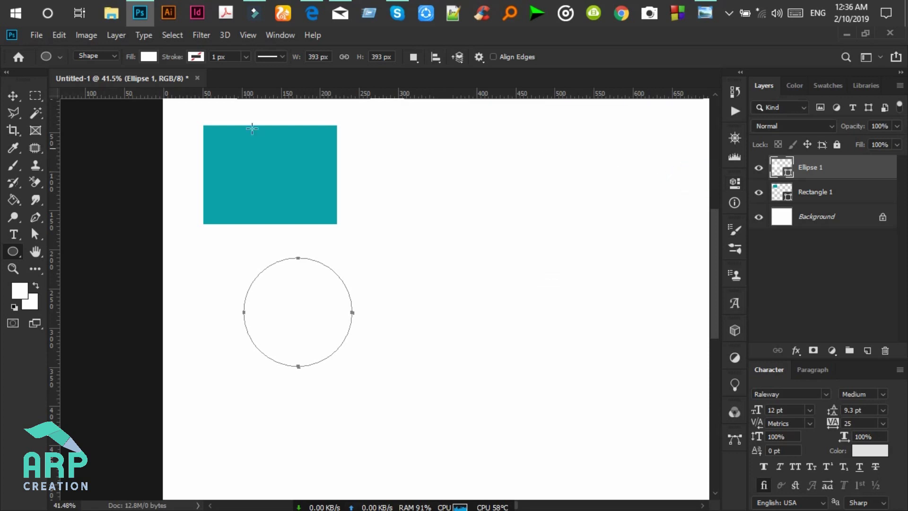
click(13, 95)
drag(283, 260, 264, 190)
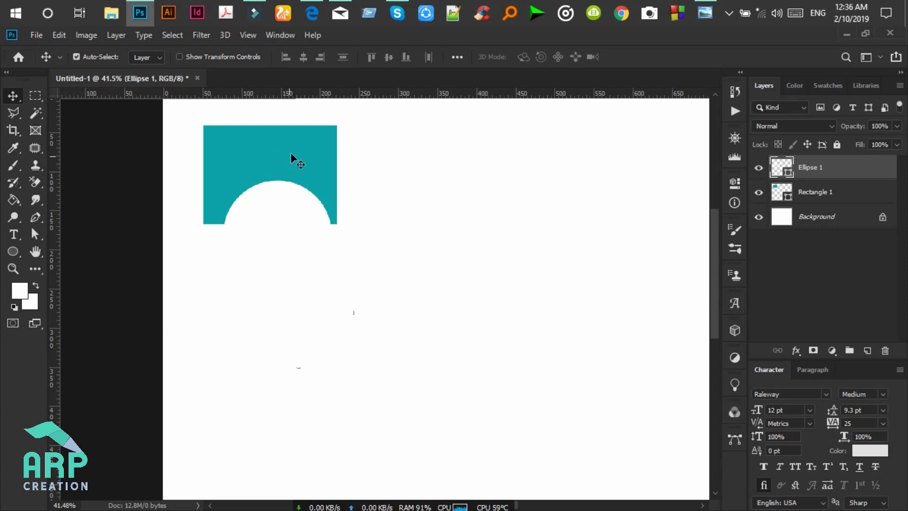
Step: Stretch the teal rectangle slightly wider to the right with Free Transform
click(304, 152)
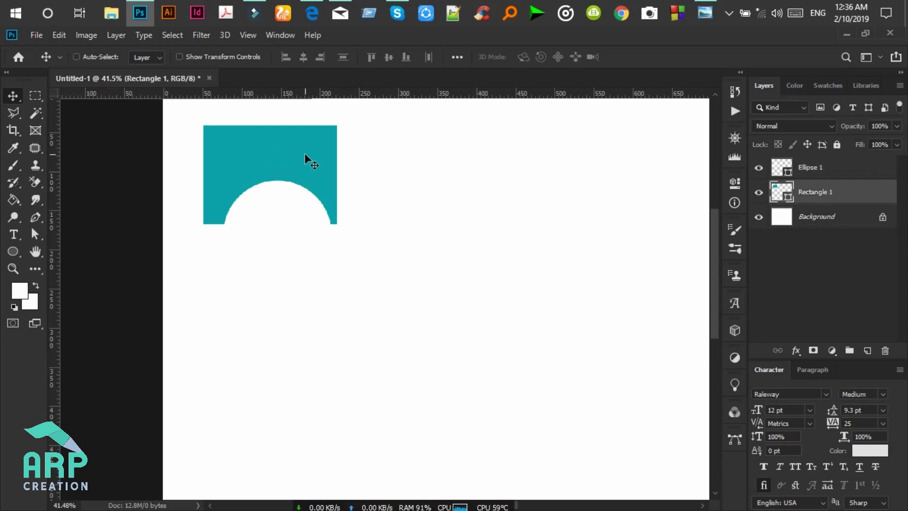
key(ctrl+t)
drag(339, 175, 347, 177)
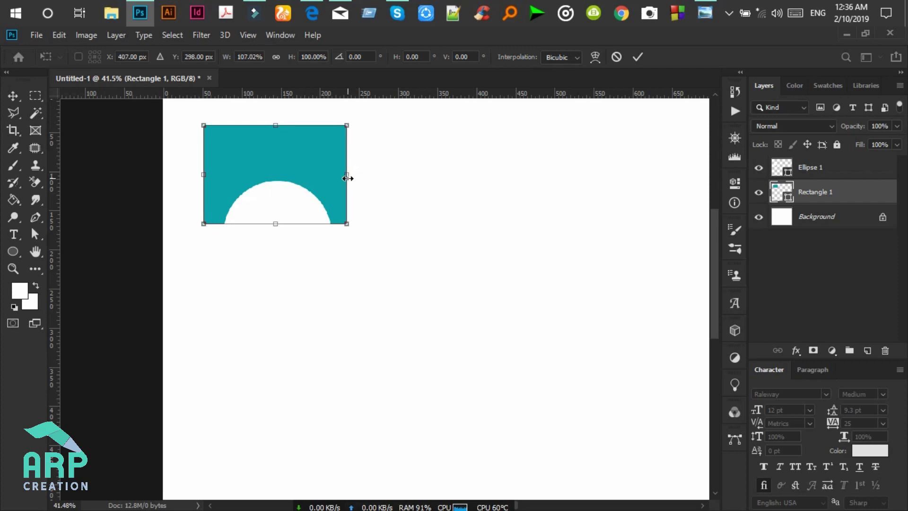
click(643, 59)
click(11, 95)
Step: Select the rectangle and circle and combine them with Subtract Front Shape
drag(112, 126, 282, 203)
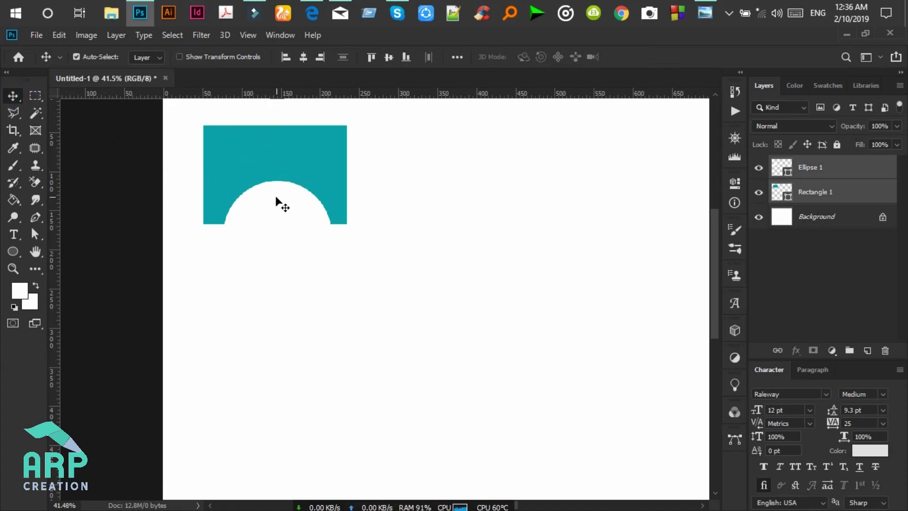
click(119, 209)
click(257, 213)
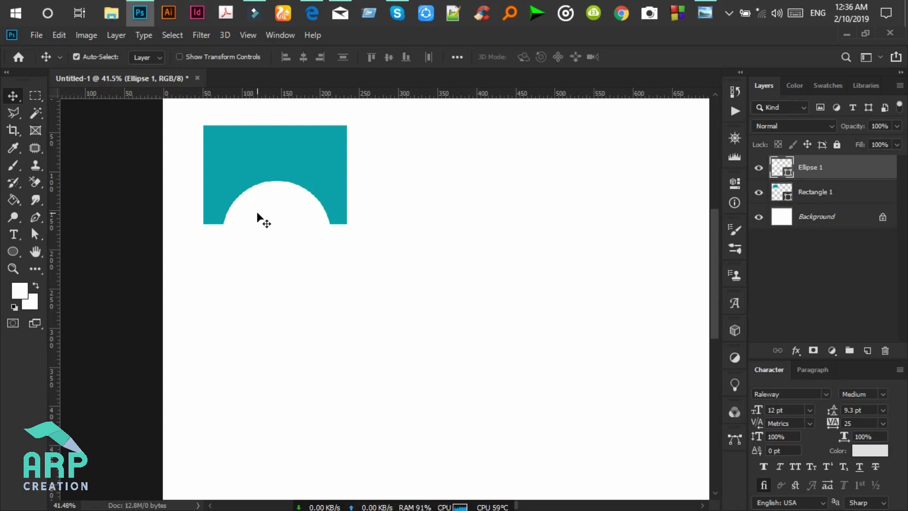
drag(134, 132, 300, 226)
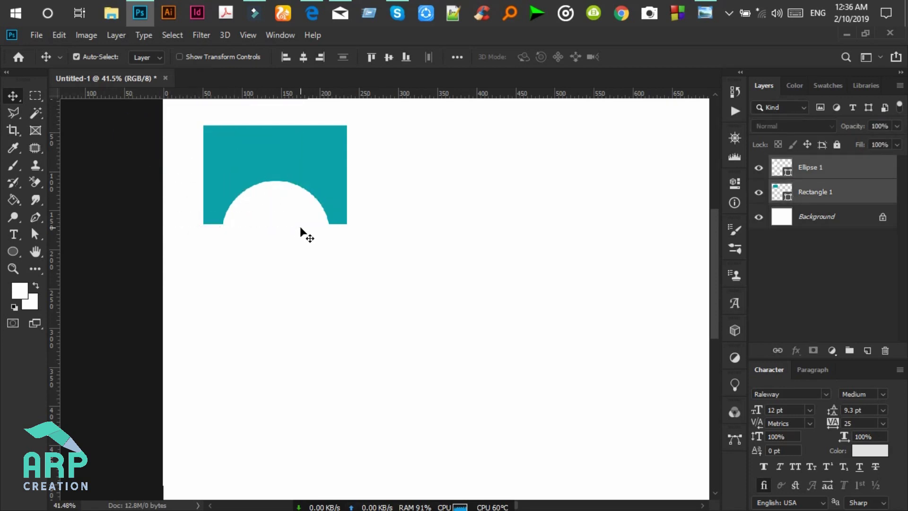
click(116, 35)
mouse_move(189, 413)
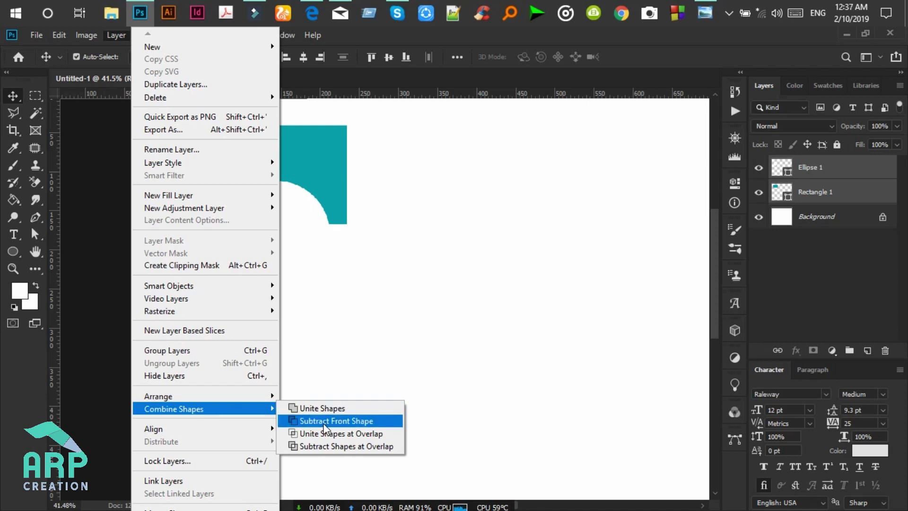
click(324, 423)
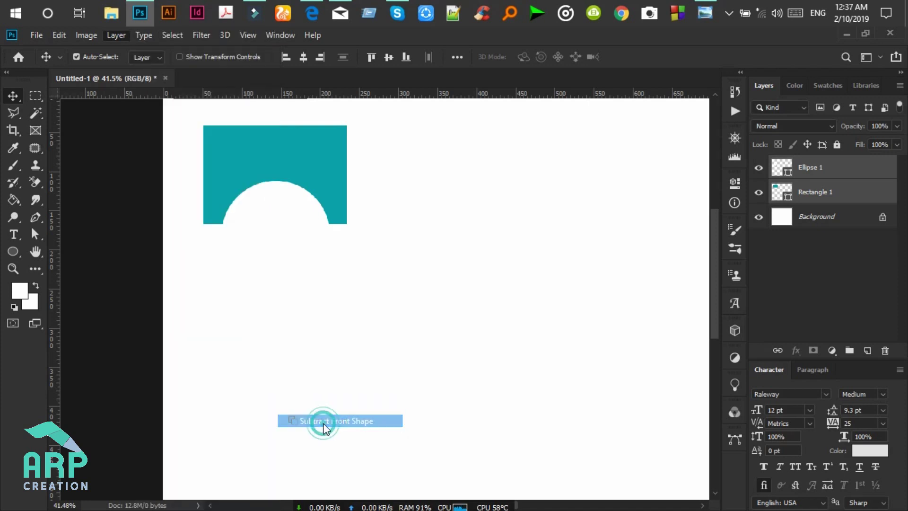
Step: Recolour the merged Ellipse 1 shape teal #09a3a9 to reveal the notched header
double_click(789, 175)
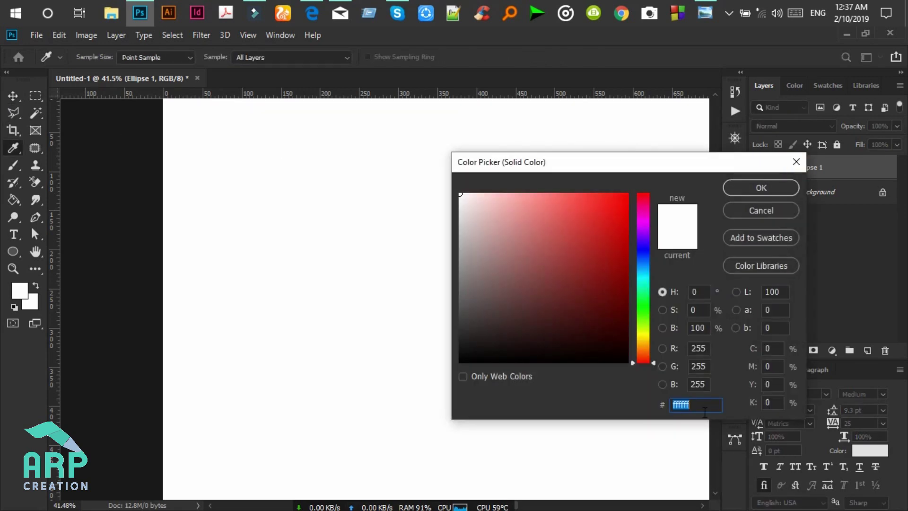
text(09a)
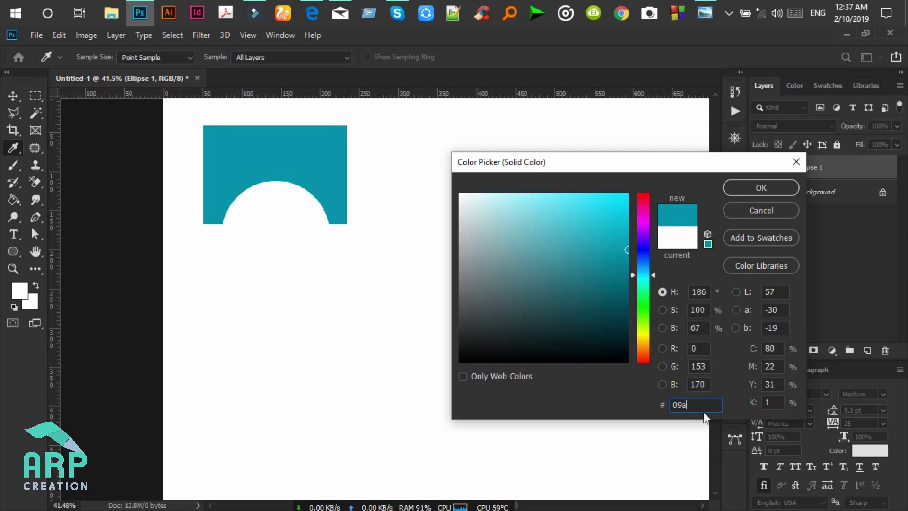
text(3)
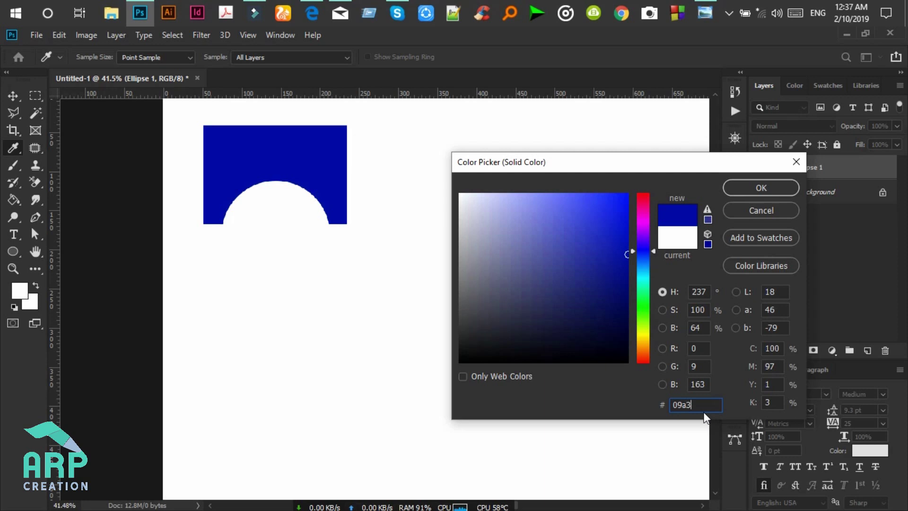
text(a9)
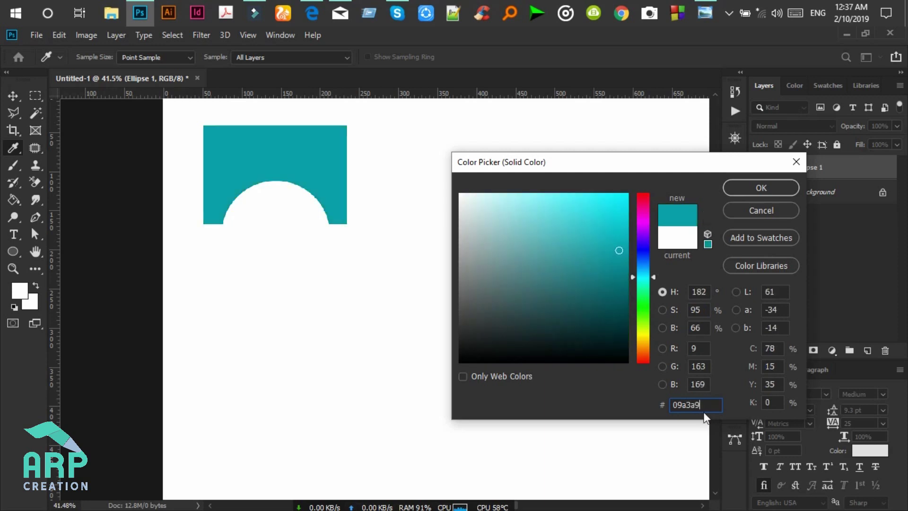
click(734, 184)
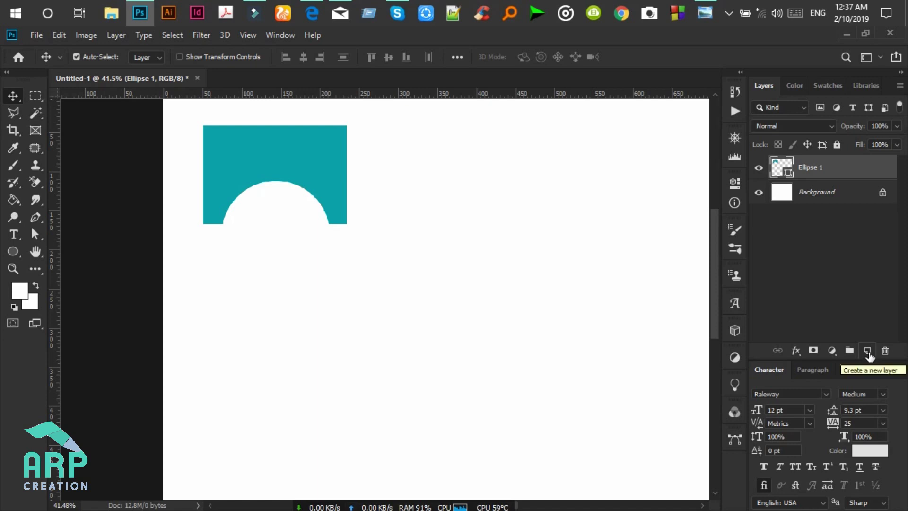
Step: Draw a circle on a new layer and fill it light grey #e4e2e2
click(868, 352)
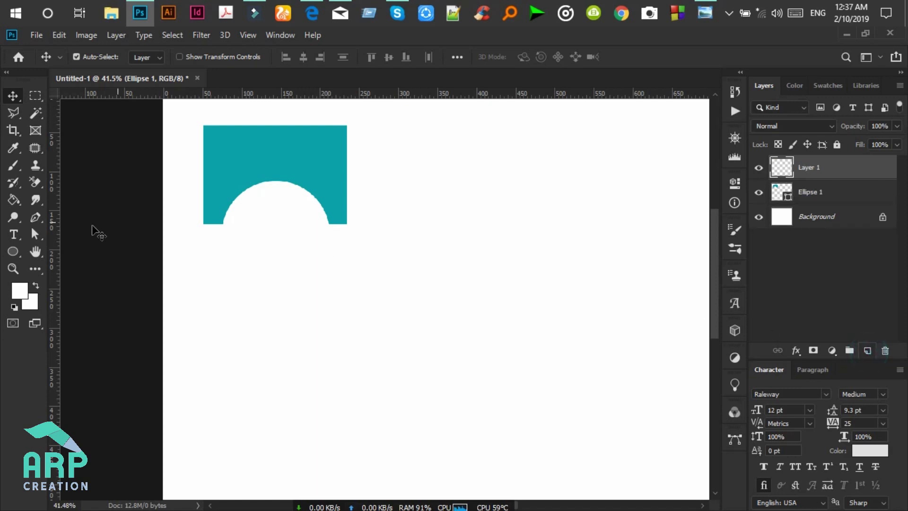
click(12, 252)
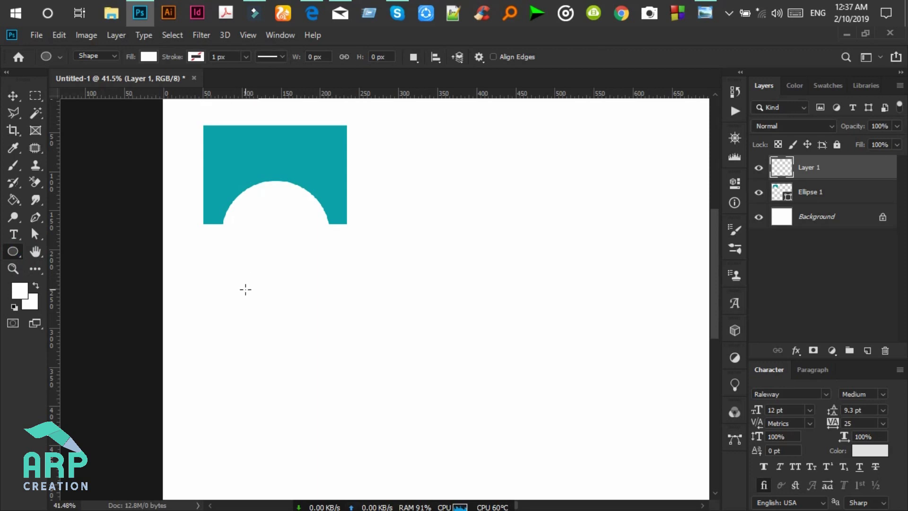
drag(248, 281, 323, 357)
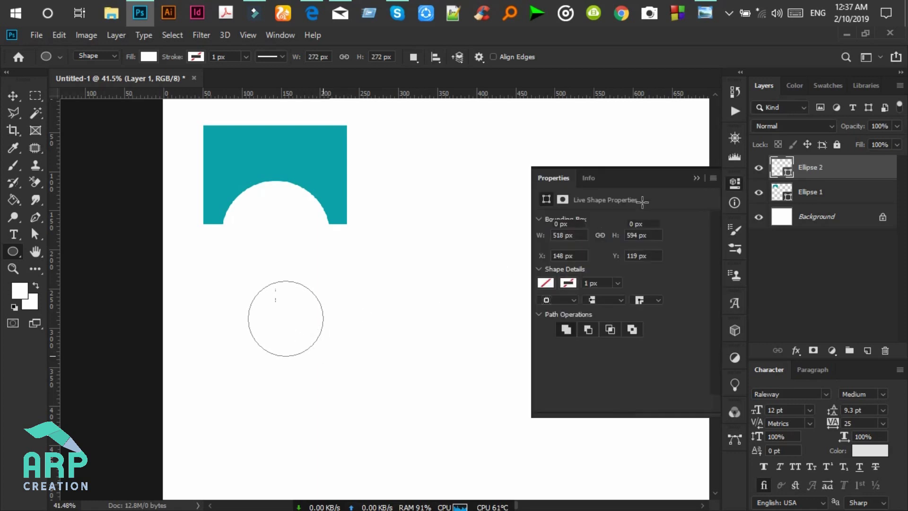
click(696, 178)
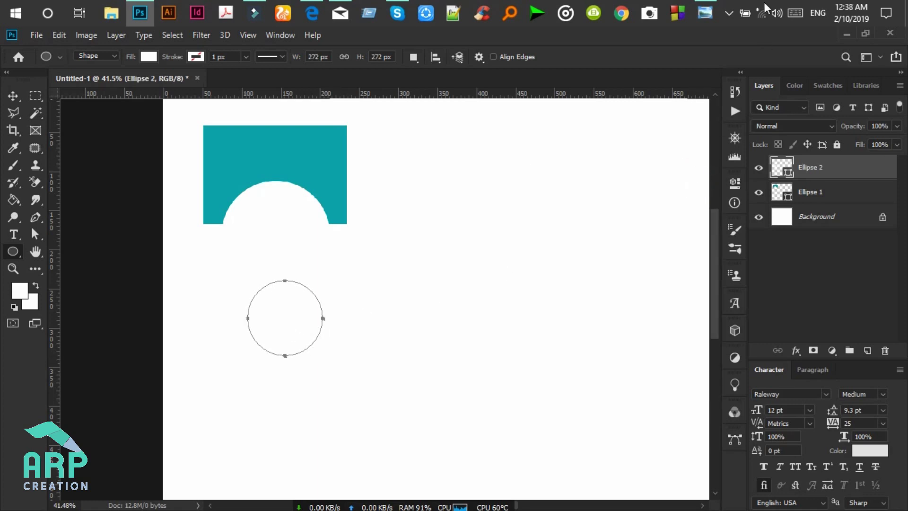
click(713, 7)
click(713, 6)
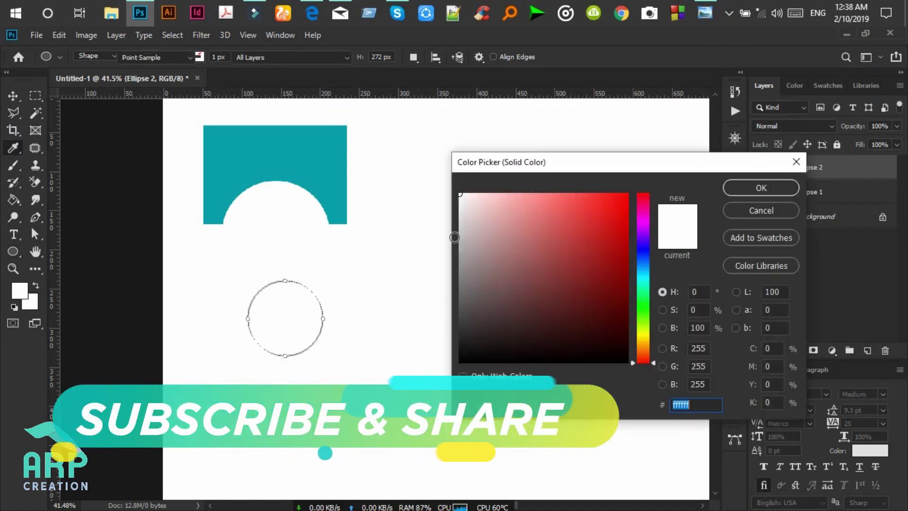
click(461, 211)
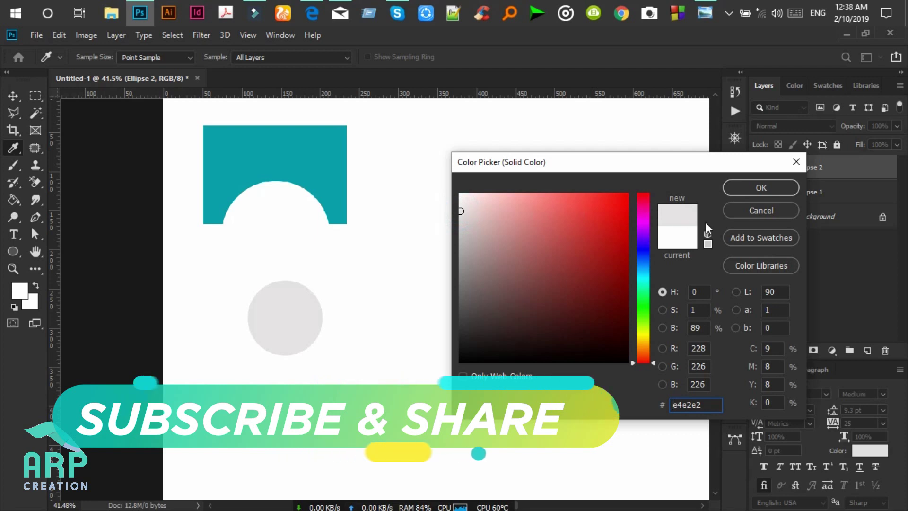
click(748, 188)
Step: Move the grey circle into the notch and scale it up slightly
click(13, 96)
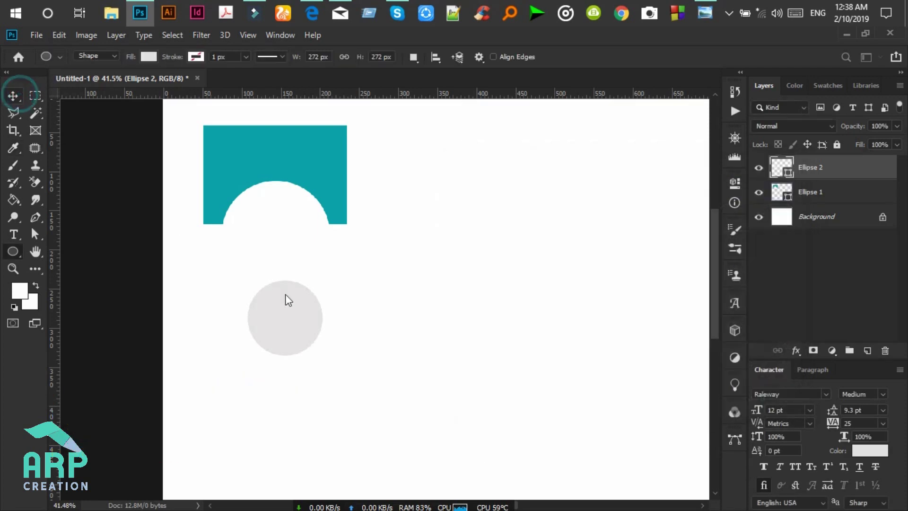
drag(292, 325, 280, 236)
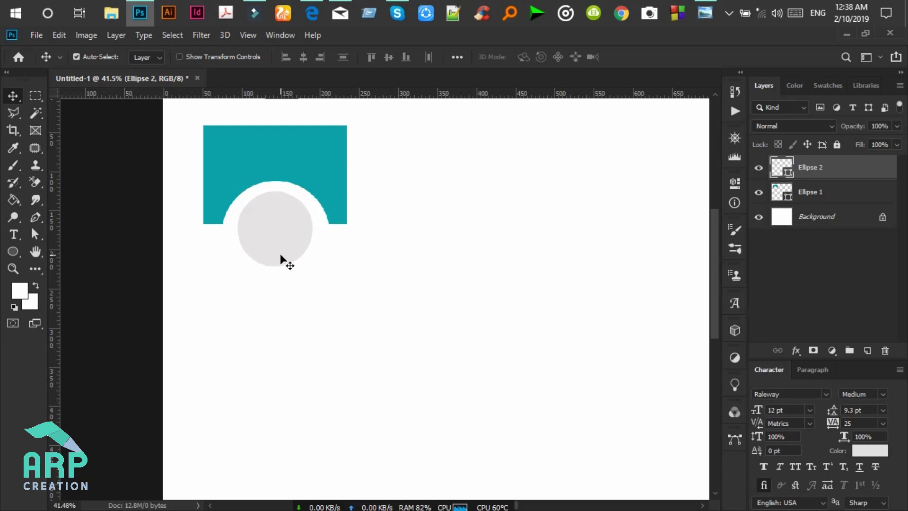
scroll(260, 157, up, 1)
scroll(260, 157, down, 2)
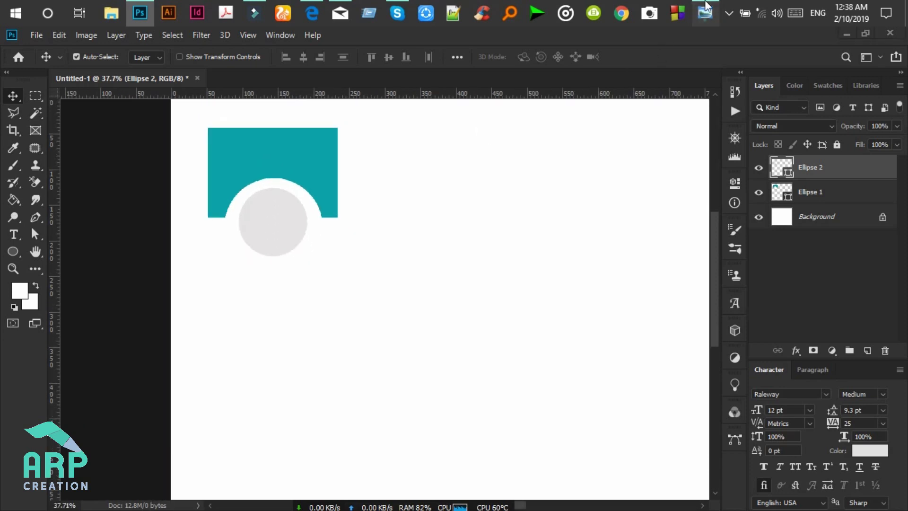
click(706, 5)
click(706, 5)
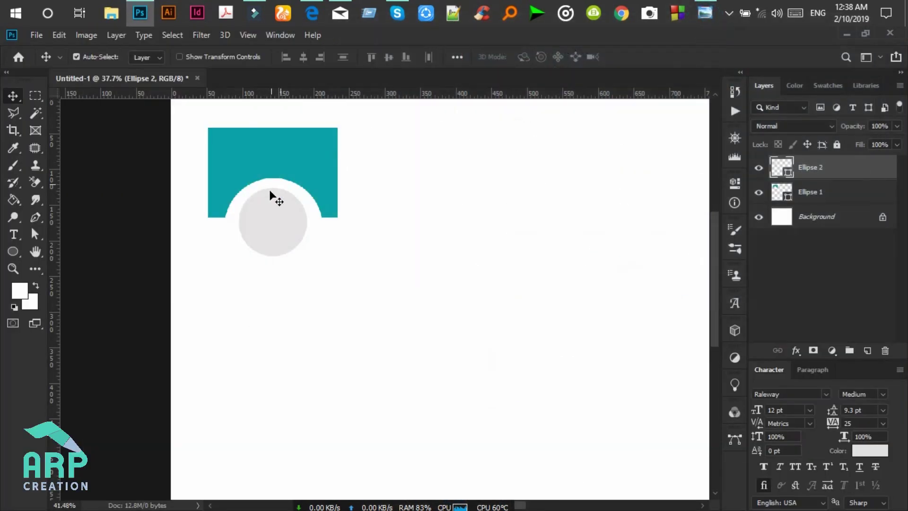
scroll(269, 193, up, 1)
key(ctrl+t)
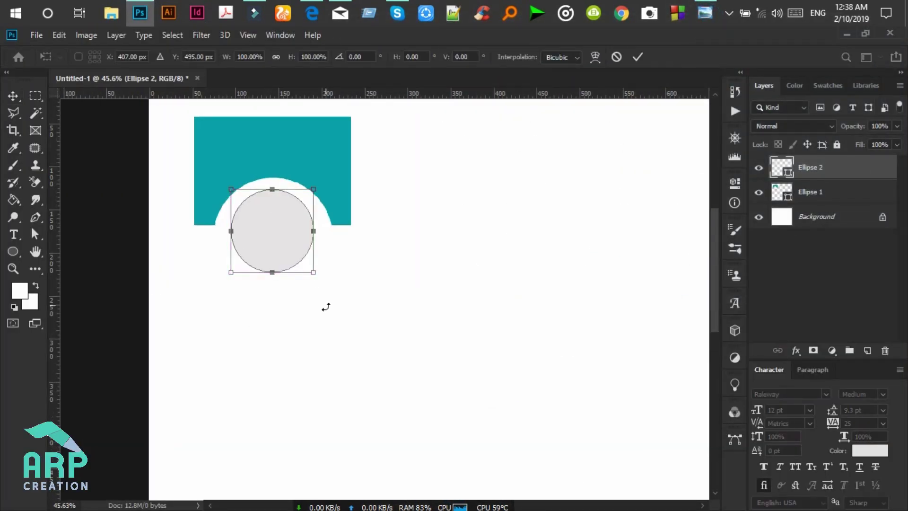
drag(314, 276, 319, 279)
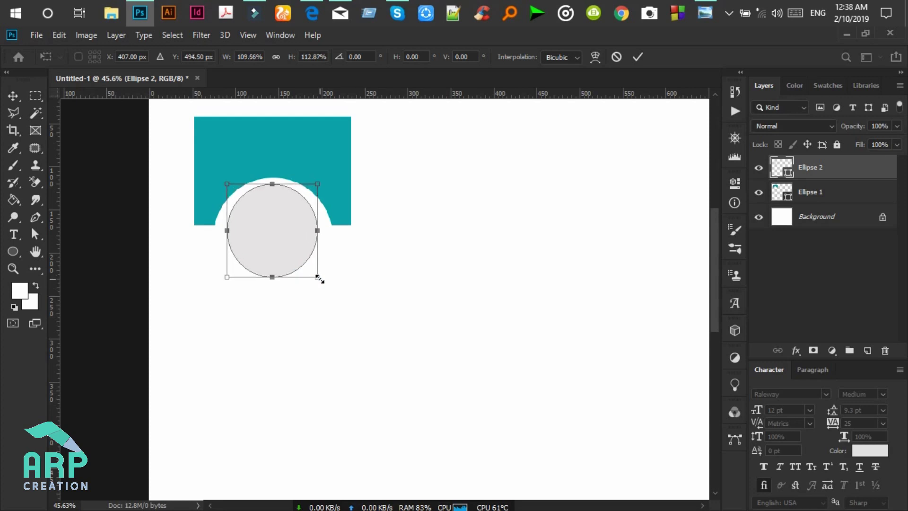
click(637, 57)
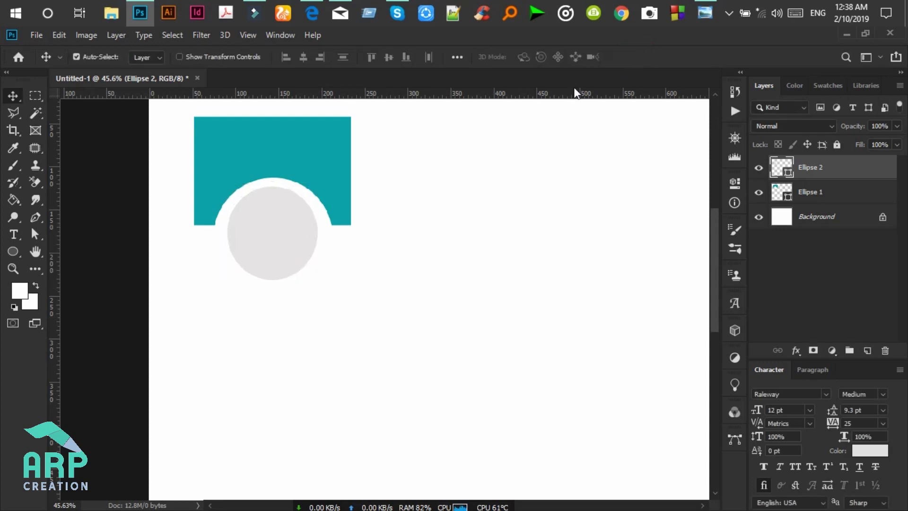
Step: Add a BASIC text layer in Lato Regular 16 pt in the teal header
click(14, 235)
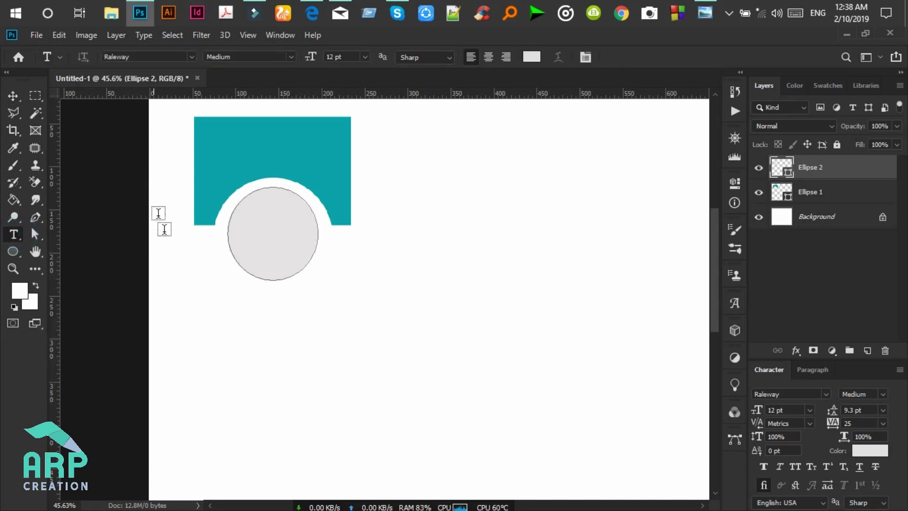
click(191, 286)
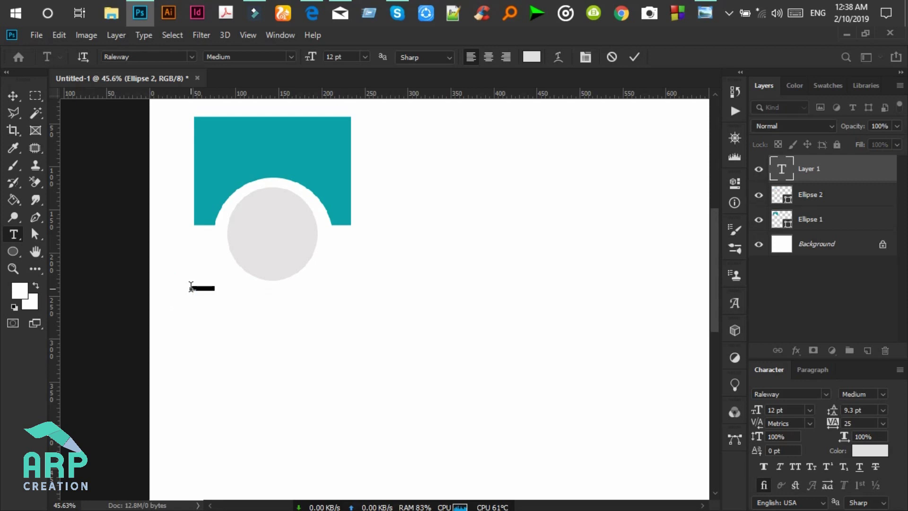
key(End)
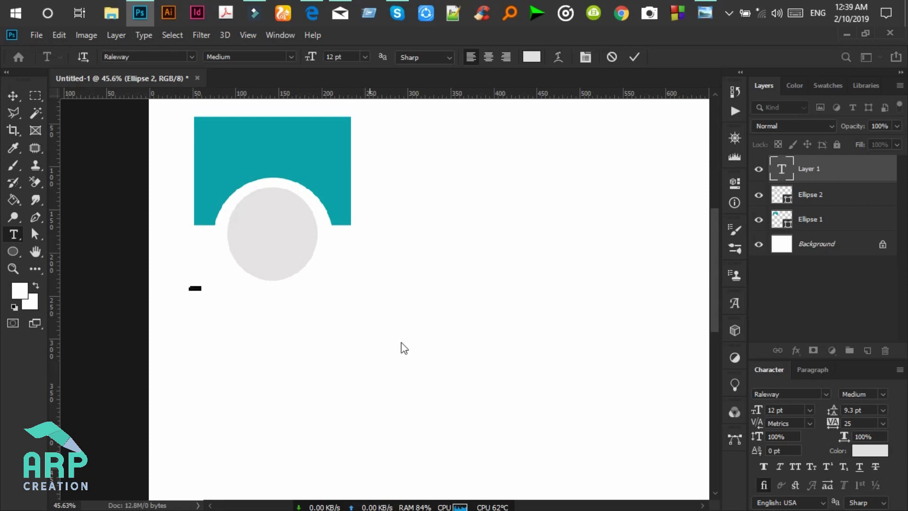
click(328, 56)
key(BackSpace)
text(6)
click(142, 57)
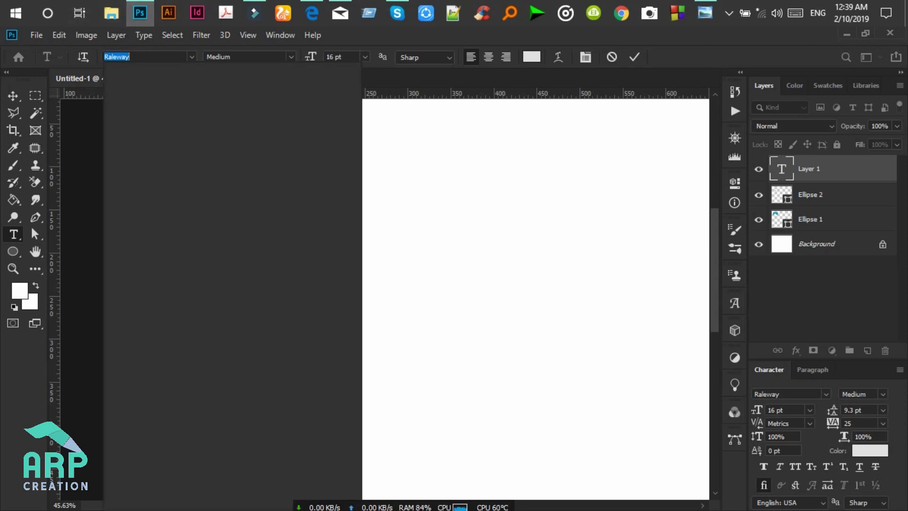
text(LATO)
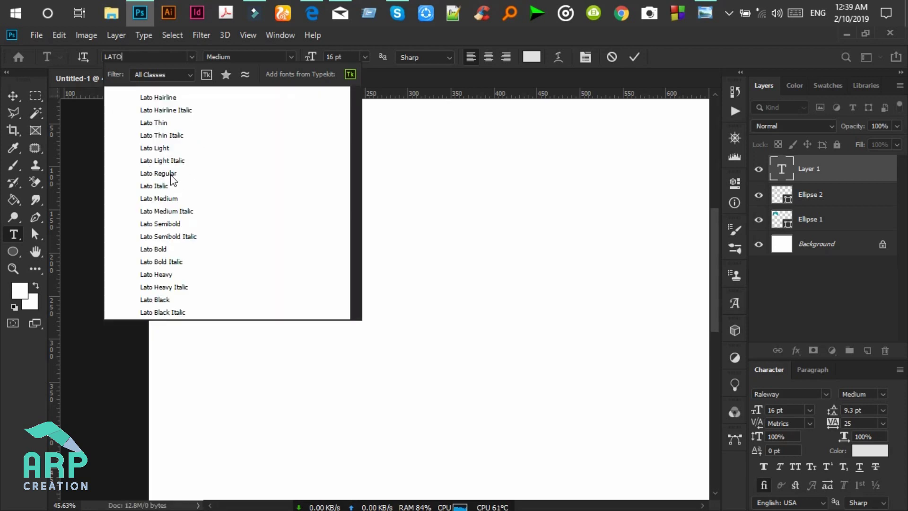
click(168, 174)
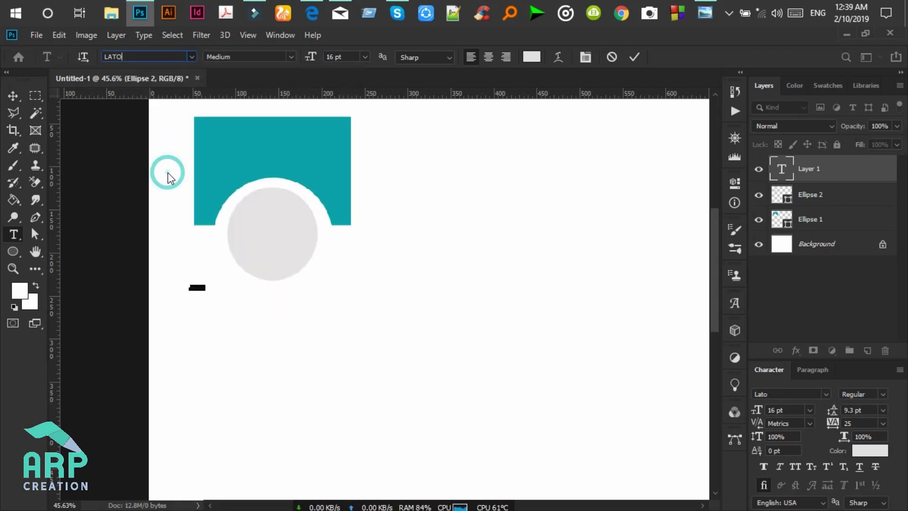
click(201, 285)
click(207, 311)
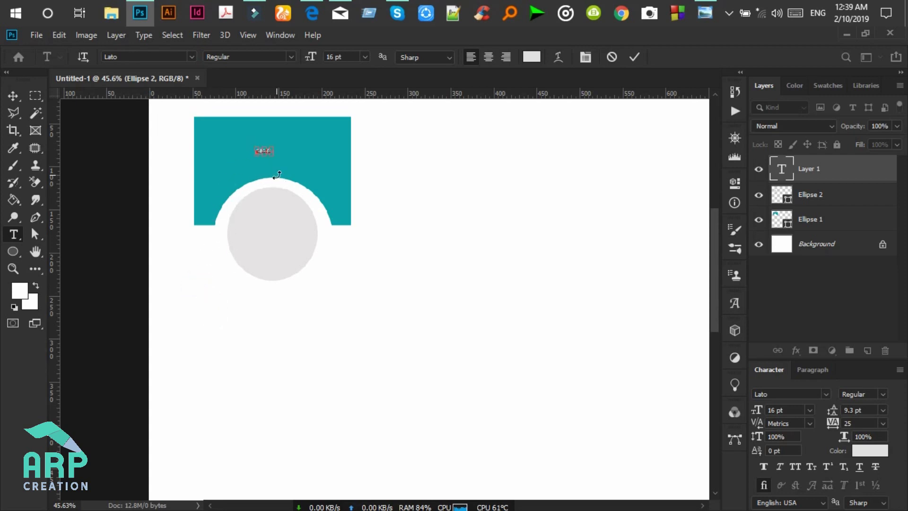
click(334, 57)
click(12, 97)
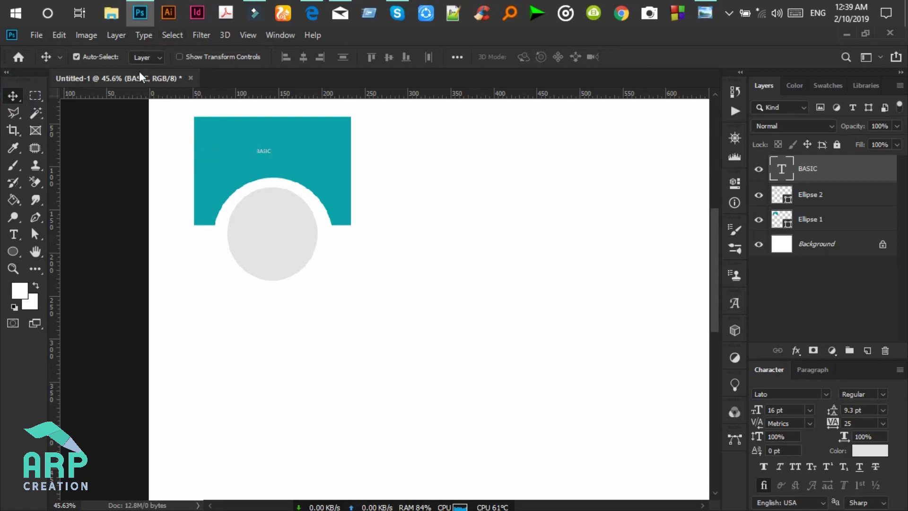
Step: Resize the image to 1000 × 843 px with width and height linked
click(87, 35)
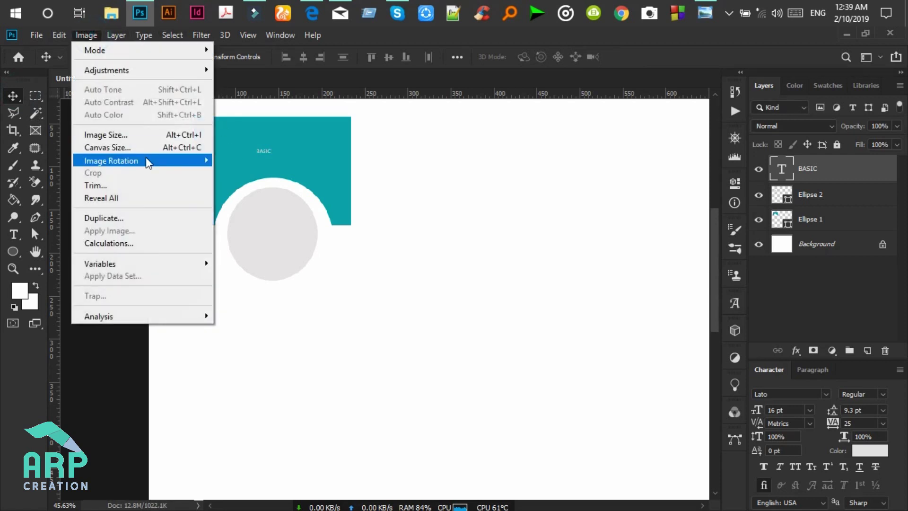
click(137, 138)
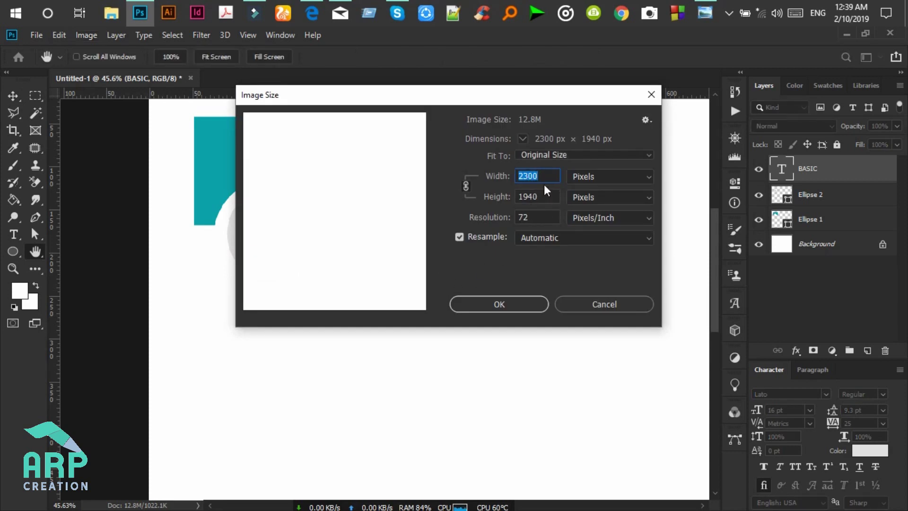
click(466, 185)
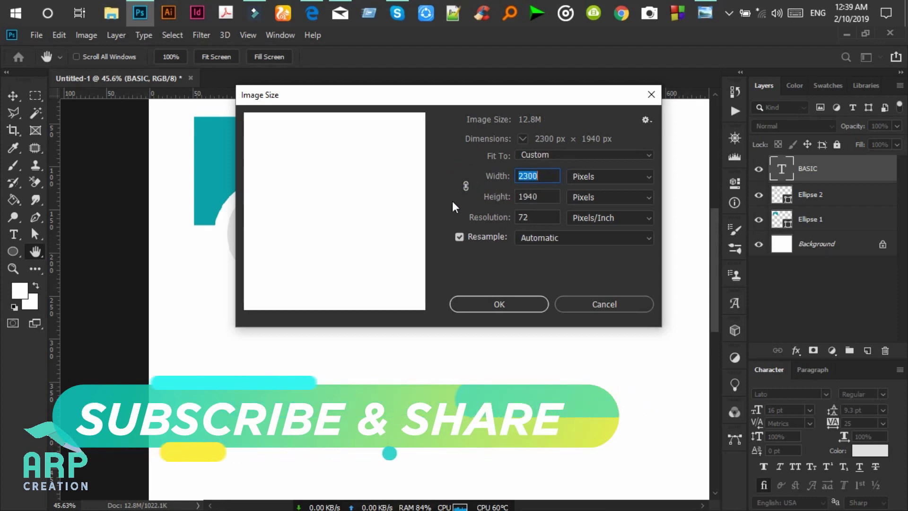
click(465, 186)
key(Down)
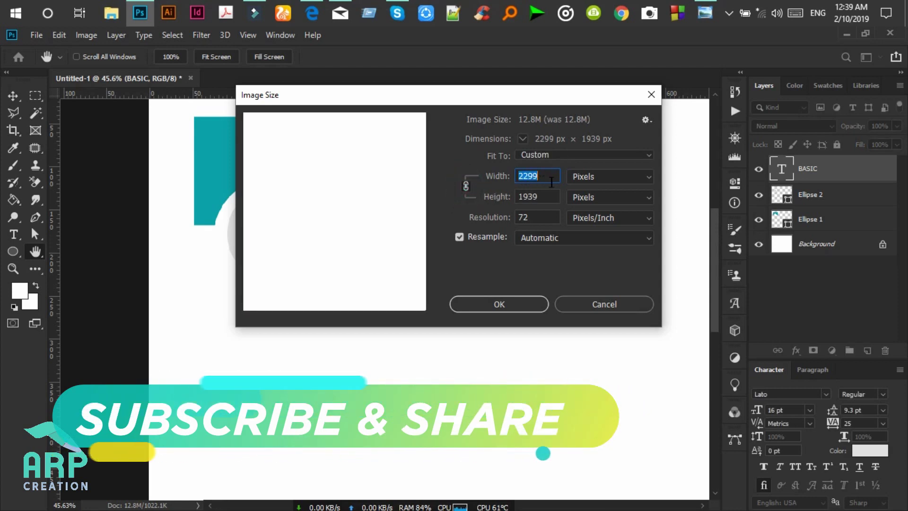
key(Down)
key(Down)
key(Down)
key(Down)
key(Down)
key(Down)
key(Down)
key(Down)
key(Down)
key(Down)
key(Down)
key(Down)
key(Down)
key(Down)
key(Down)
key(Down)
key(Down)
key(Down)
key(Down)
key(Down)
text(1000)
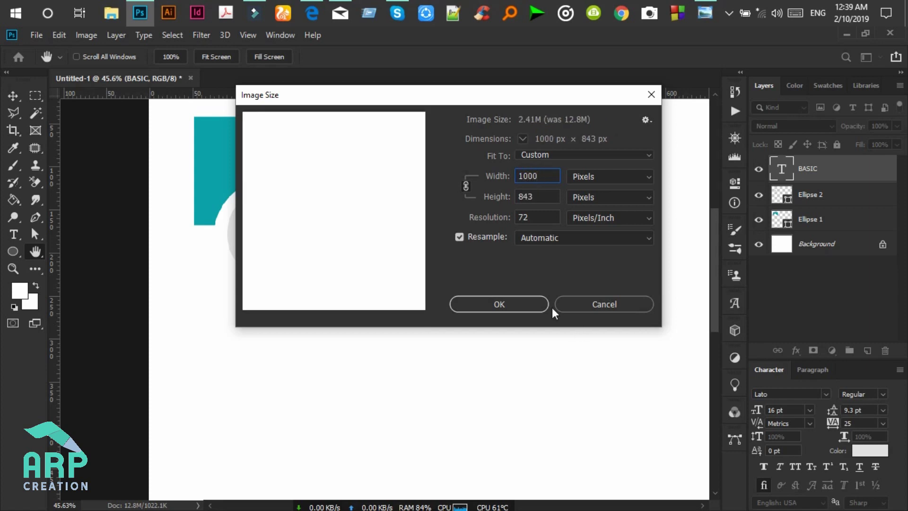
click(518, 303)
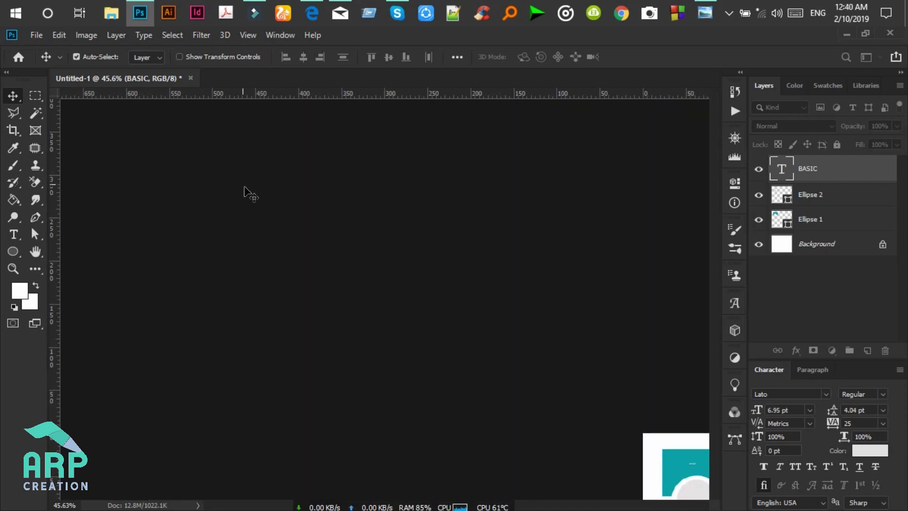
Step: Enlarge the BASIC heading to 34 pt and centre-align it
scroll(493, 354, up, 2)
scroll(260, 197, down, 2)
scroll(263, 185, up, 1)
scroll(263, 184, up, 1)
click(14, 234)
double_click(237, 156)
click(336, 57)
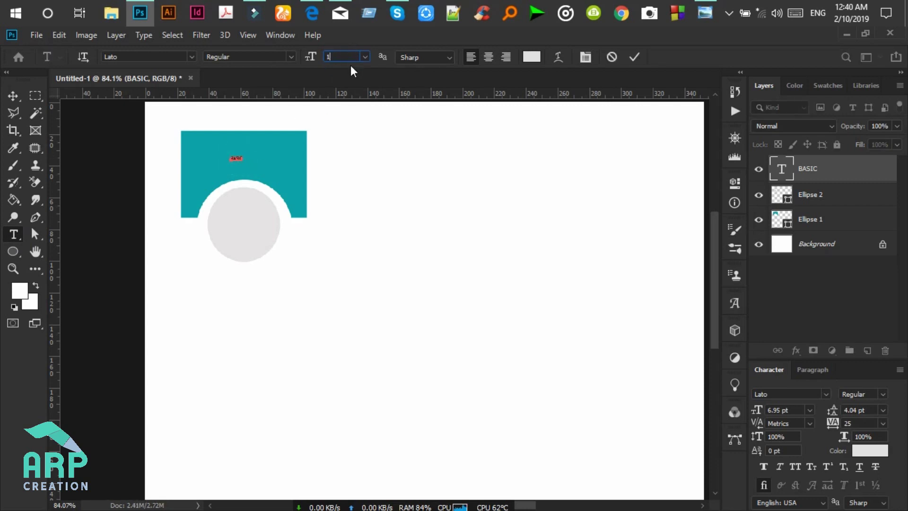
text(16)
key(Return)
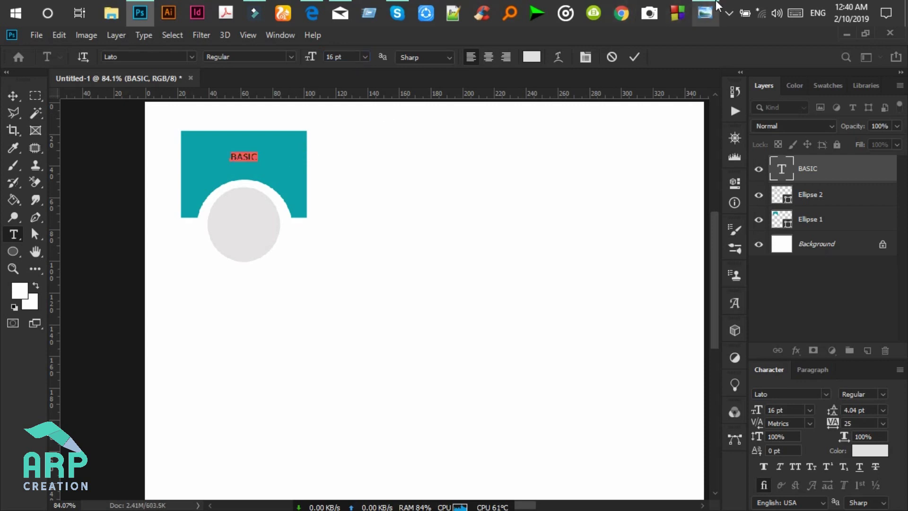
click(706, 13)
click(706, 14)
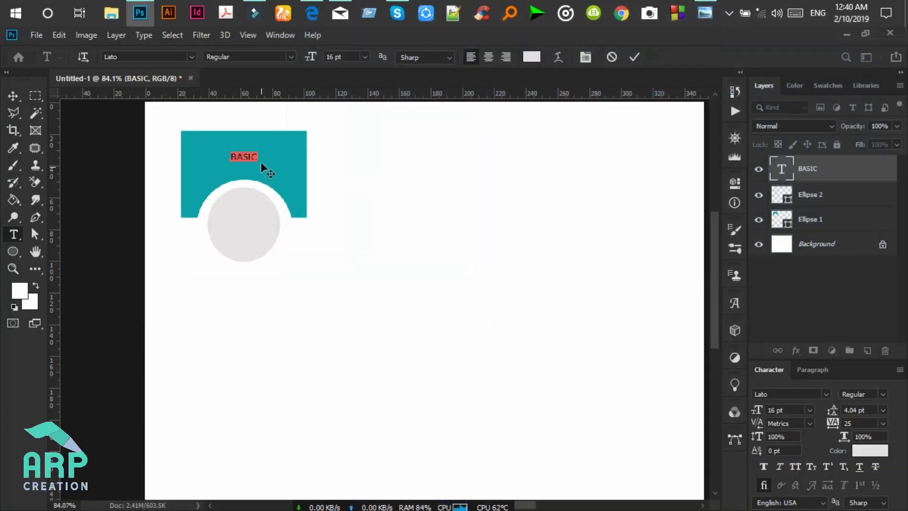
key(Up)
key(Up)
key(Up)
key(Up)
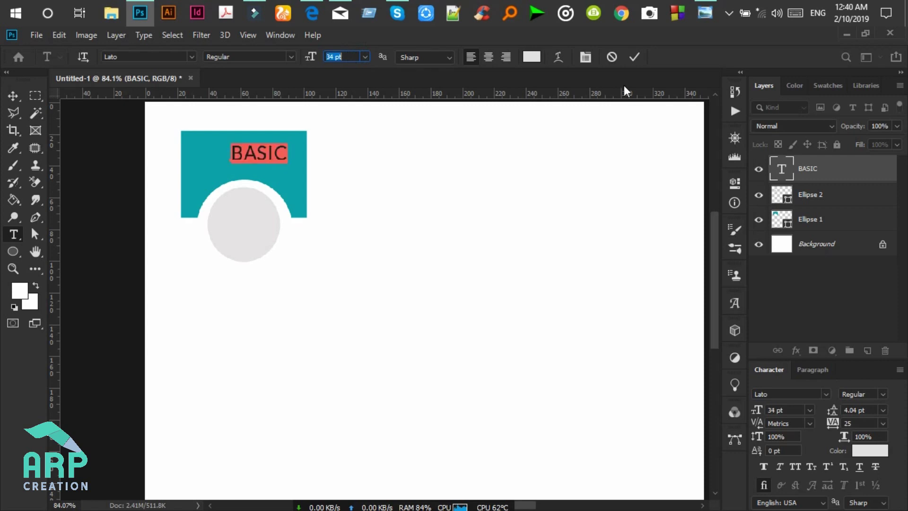
click(489, 60)
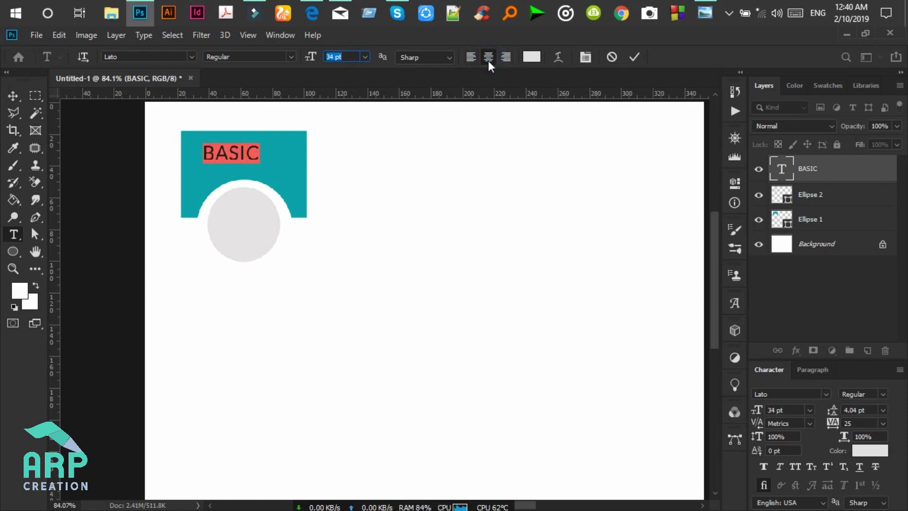
Step: Position the BASIC heading centred in the teal header
click(14, 98)
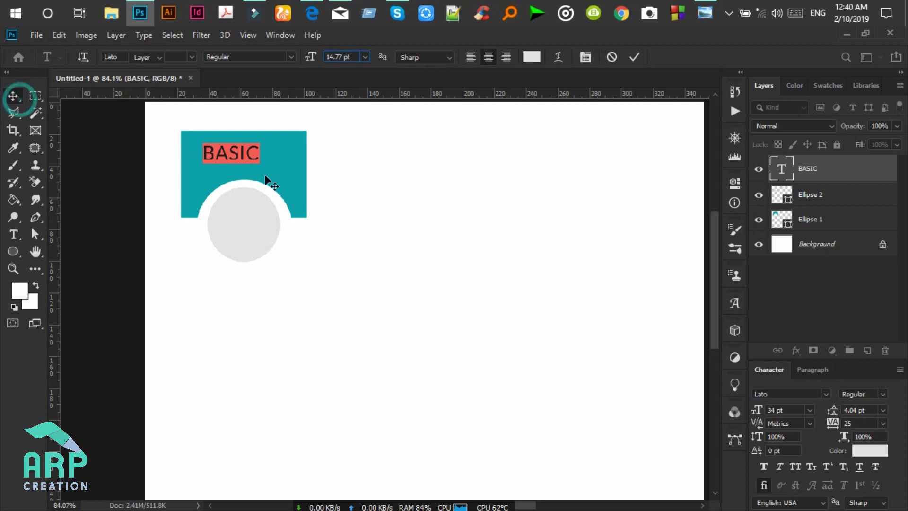
drag(242, 154, 257, 160)
key(Down)
key(Down)
key(Down)
key(Down)
key(Down)
key(Down)
key(Down)
key(Down)
key(Down)
key(Down)
key(Down)
key(Down)
key(Down)
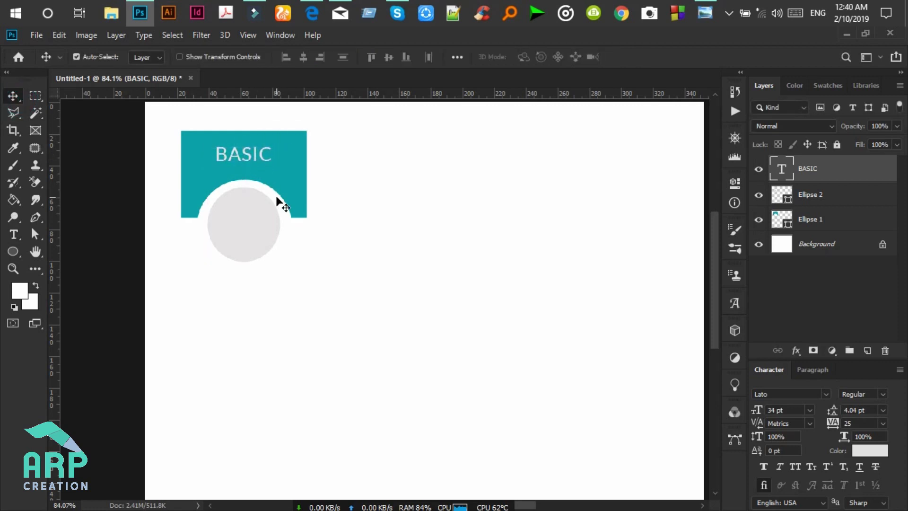
key(Up)
key(Up)
key(Up)
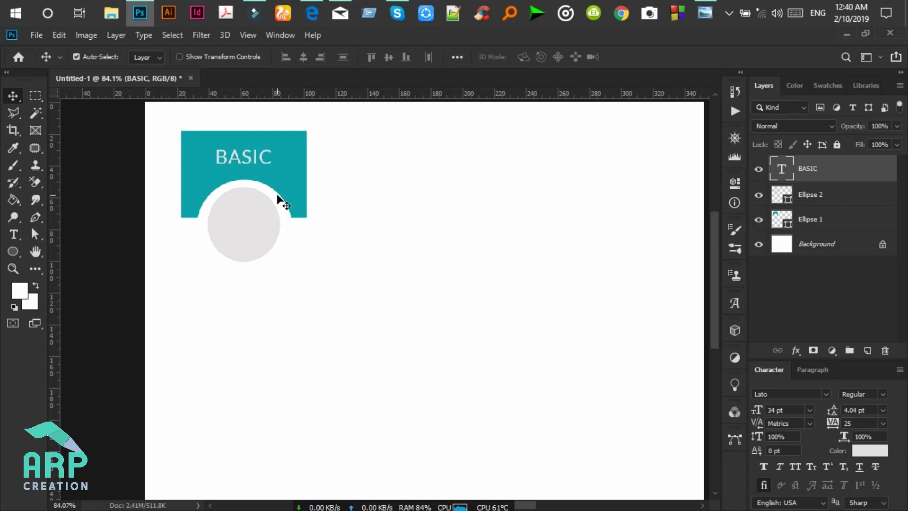
click(14, 234)
Step: Type a $10.00 price below the circle and set it in Oswald Light
click(228, 298)
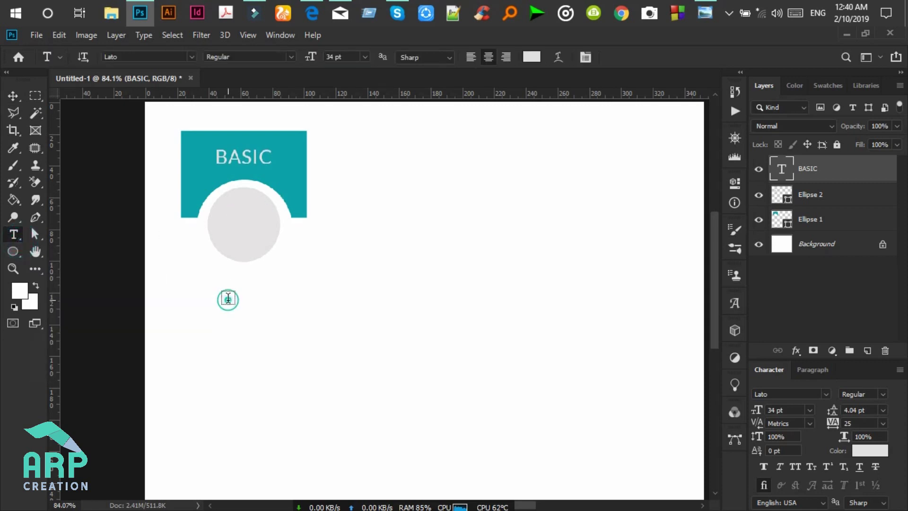
click(708, 14)
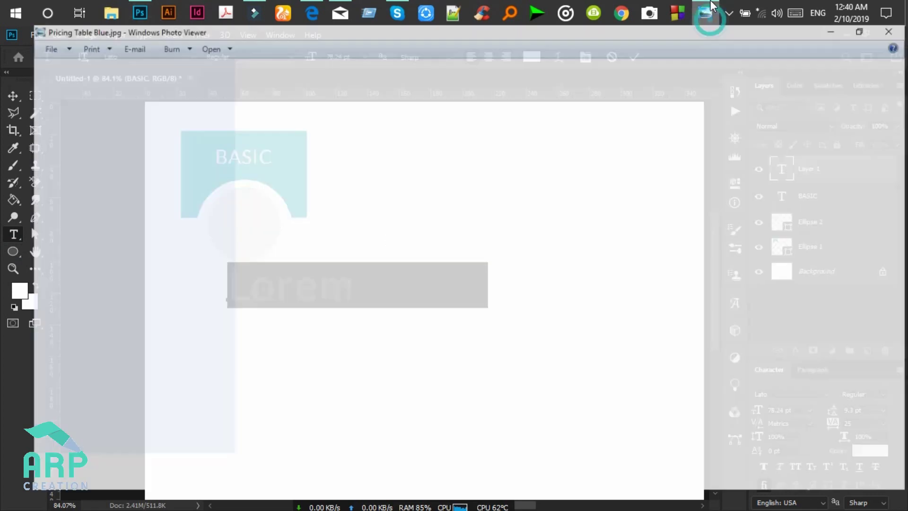
click(710, 9)
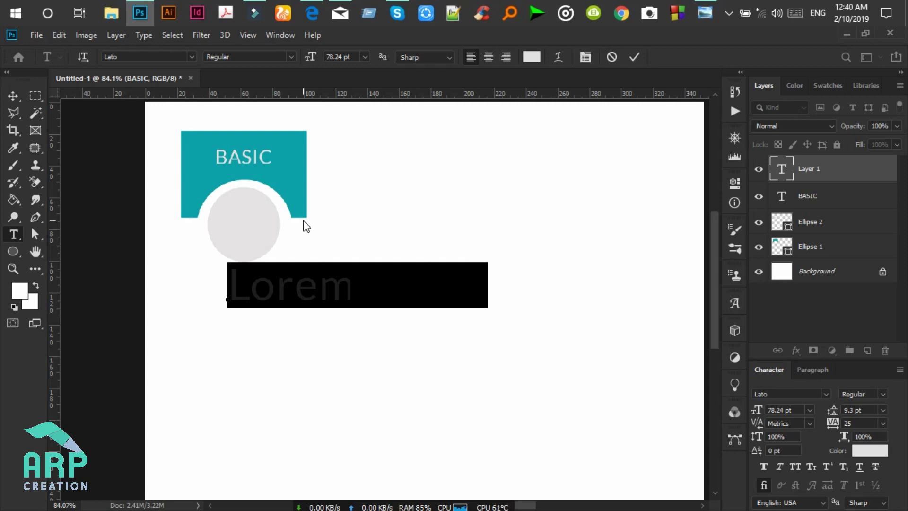
text($10.00)
key(ctrl+a)
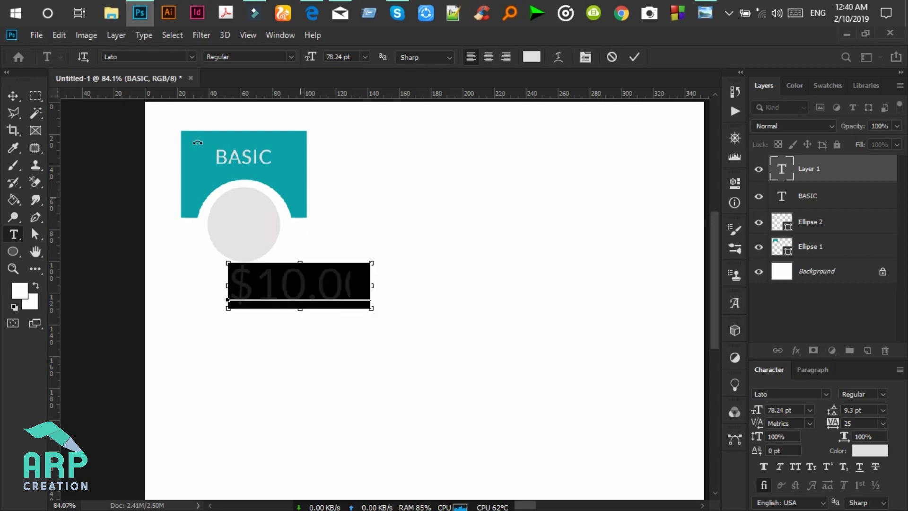
click(143, 57)
key(BackSpace)
text(Oswald)
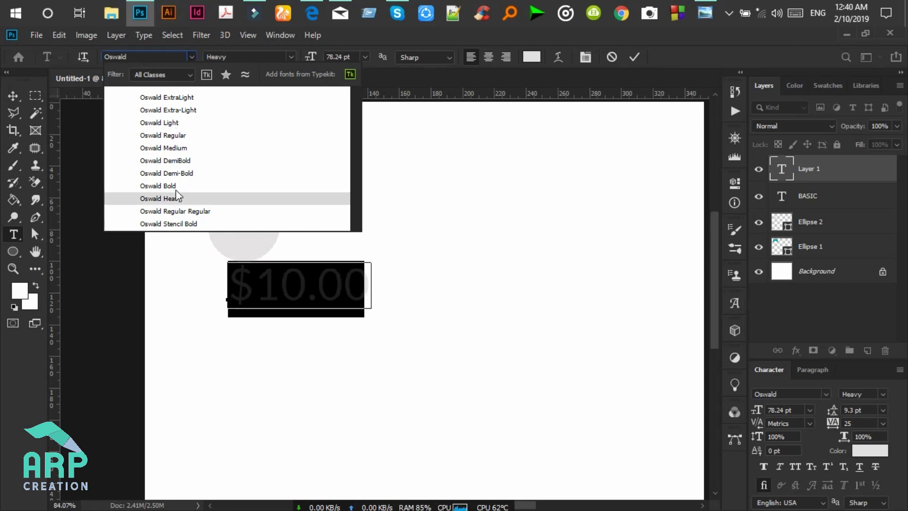
click(181, 124)
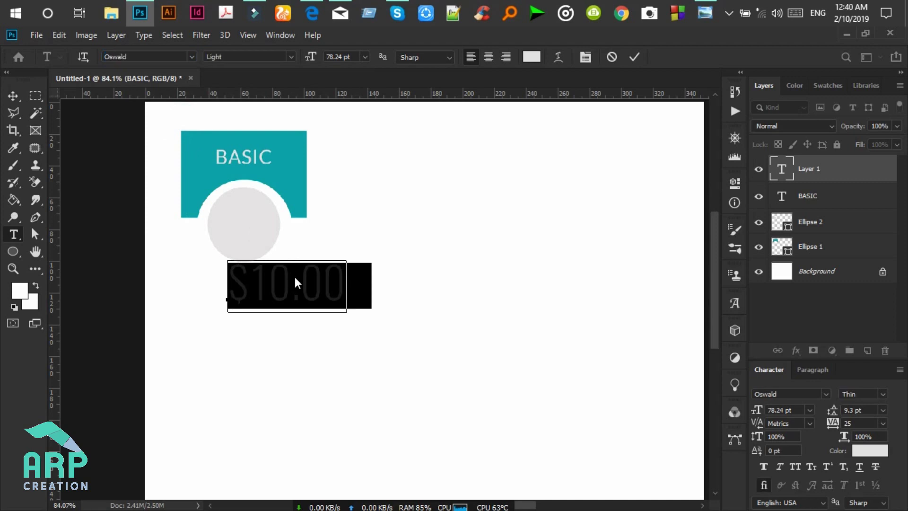
Step: Drag the $10.00 price onto the grey circle and select its text
click(300, 283)
drag(309, 340, 298, 287)
click(296, 277)
key(ctrl+a)
click(705, 13)
click(705, 14)
click(532, 57)
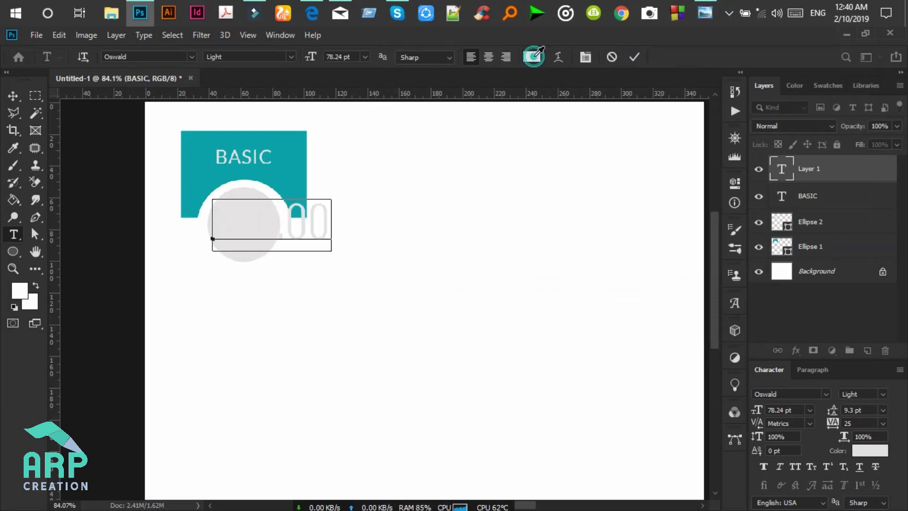
Step: Colour the price teal 09a3a9 and shrink it to 36.24 pt
click(285, 169)
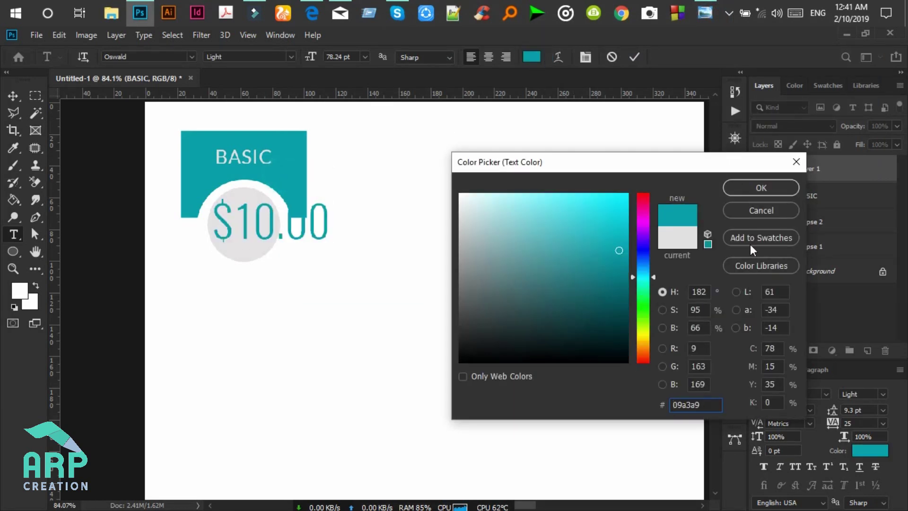
click(761, 188)
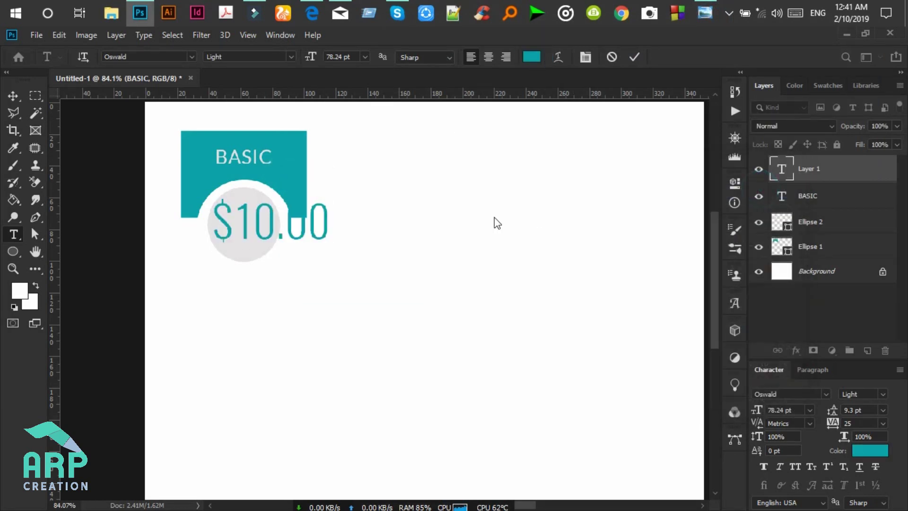
click(341, 57)
scroll(342, 57, down, 8)
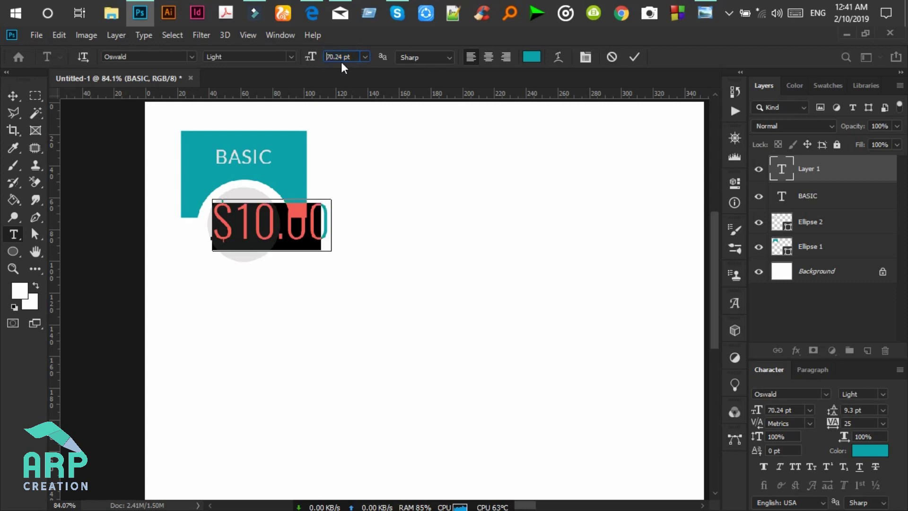
scroll(342, 62, down, 7)
scroll(342, 66, down, 11)
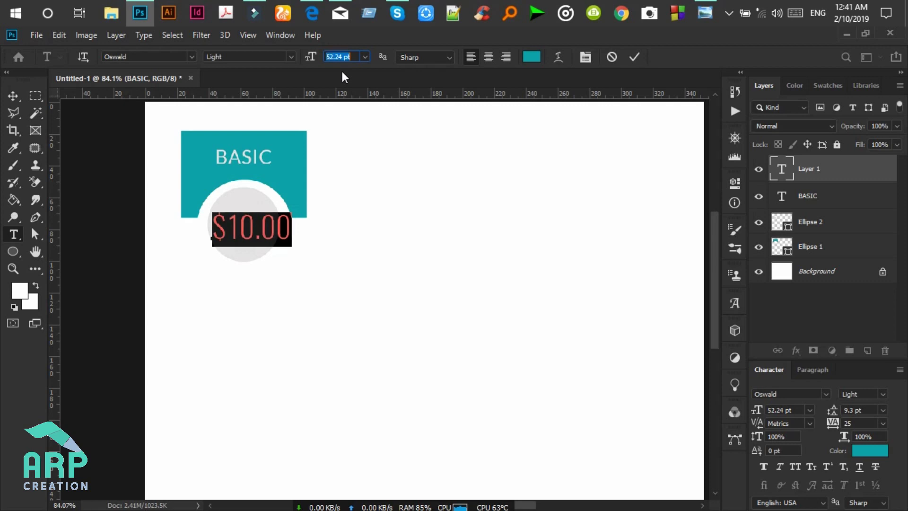
click(709, 6)
click(710, 7)
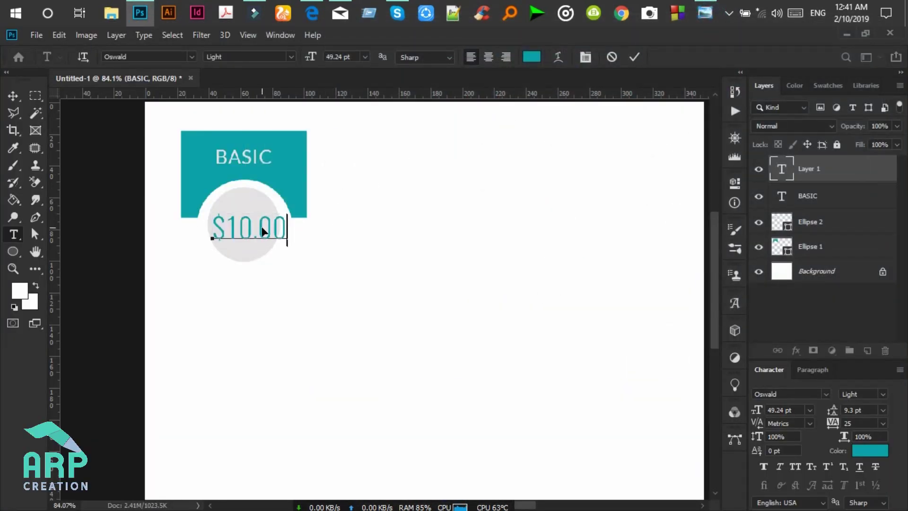
key(ctrl+a)
click(344, 57)
scroll(348, 57, down, 7)
scroll(347, 58, down, 6)
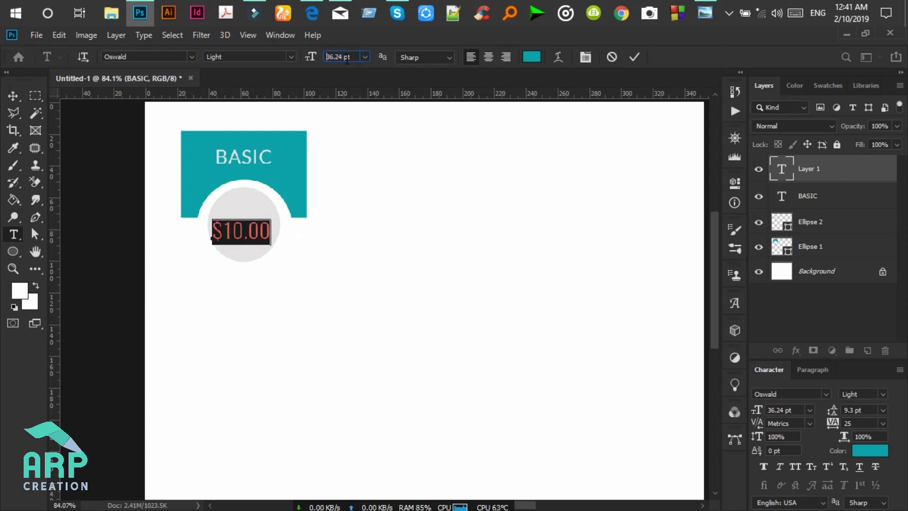
Step: Make the 00 cents superscript and nudge the price within the circle
click(248, 234)
scroll(248, 233, up, 5)
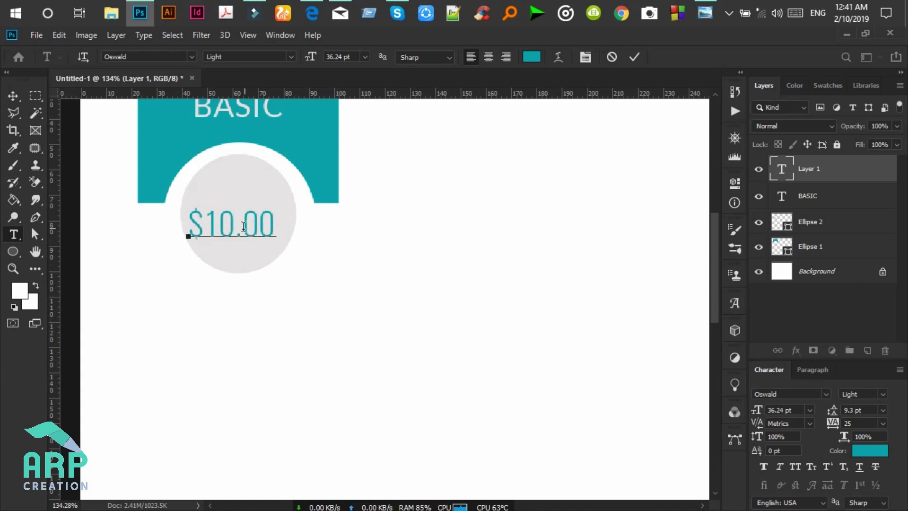
drag(244, 224, 271, 226)
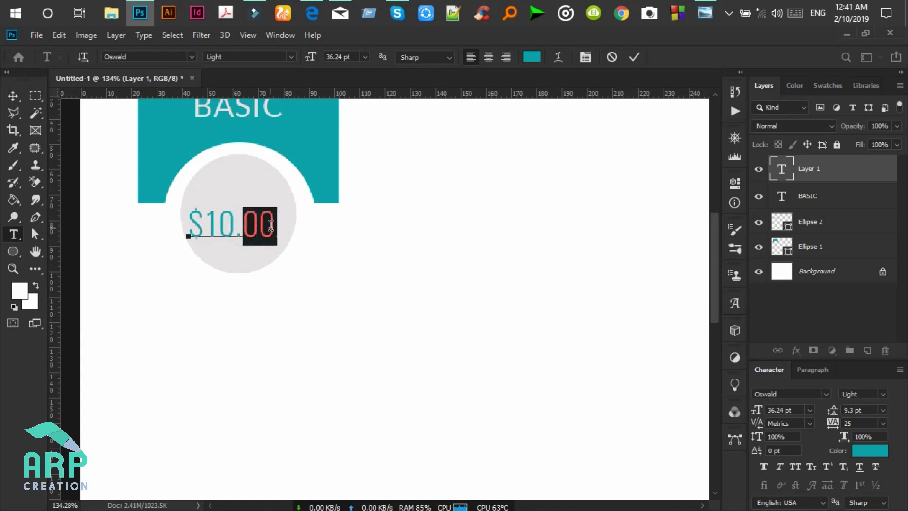
click(246, 256)
drag(245, 256, 275, 239)
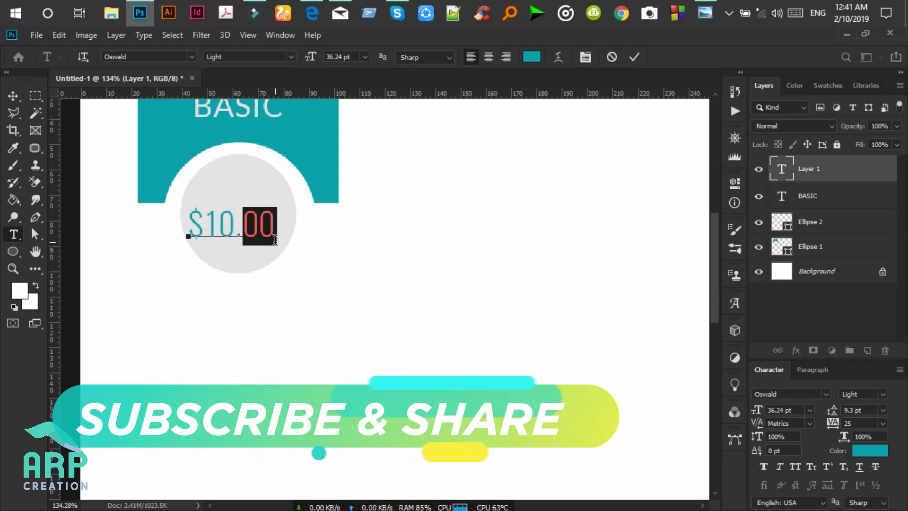
click(828, 467)
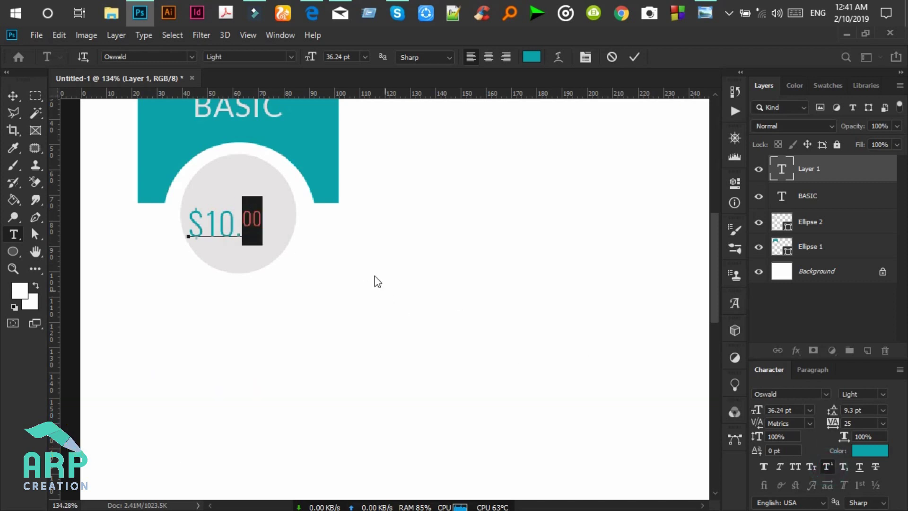
click(246, 222)
drag(267, 256, 279, 258)
click(12, 96)
click(14, 236)
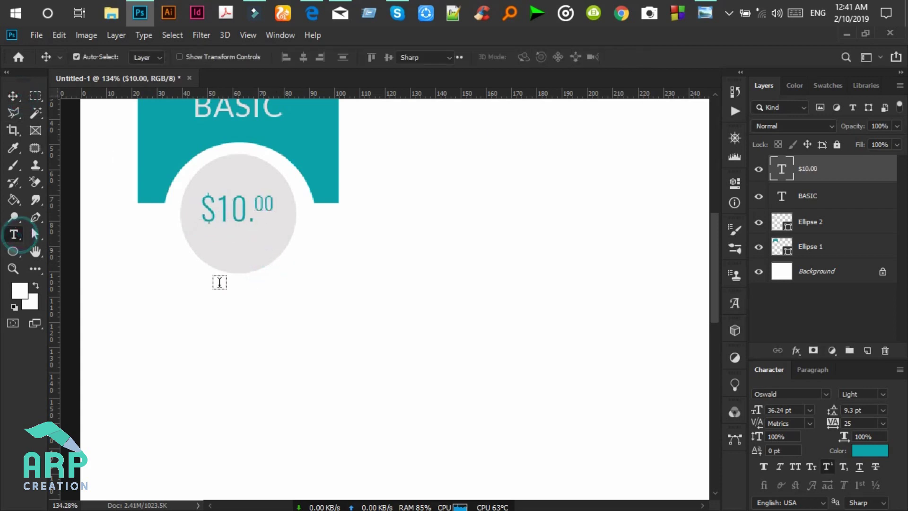
Step: Type a 'per month' caption below the circle and colour it dark grey
click(225, 294)
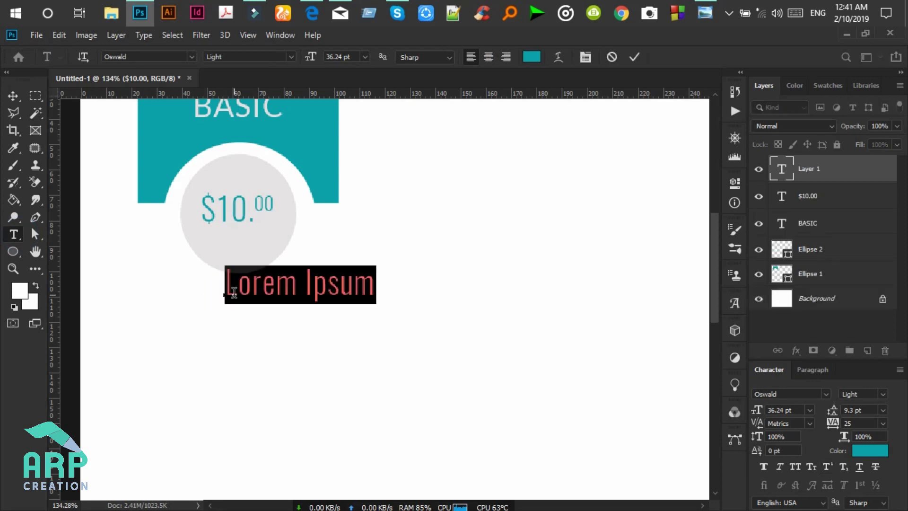
click(234, 293)
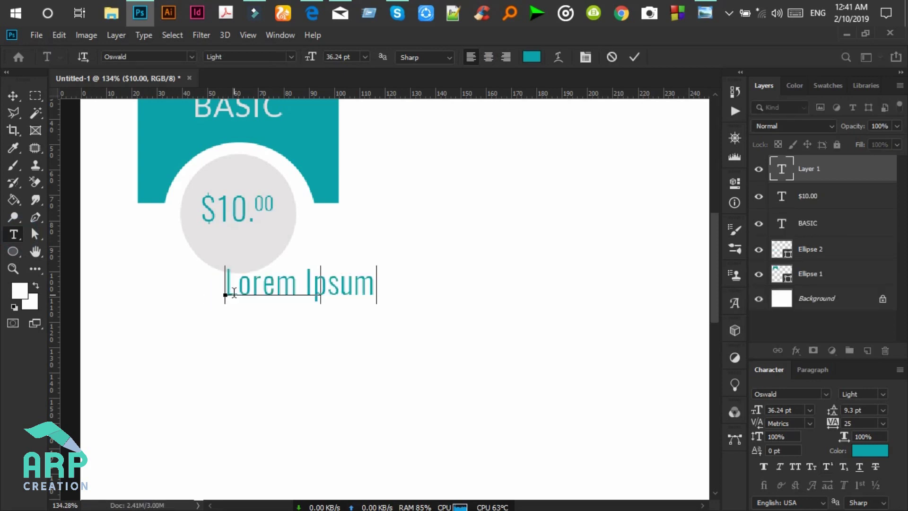
key(ctrl+a)
text(per month)
key(ctrl+a)
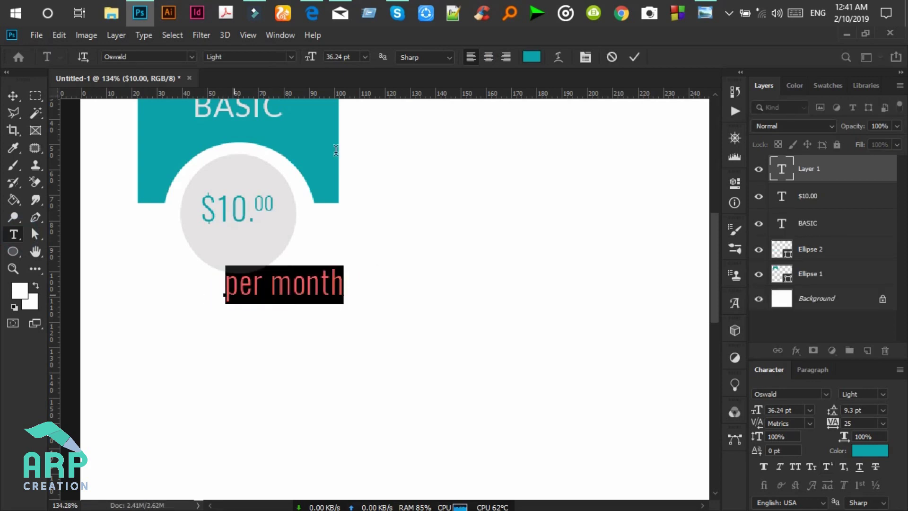
click(532, 56)
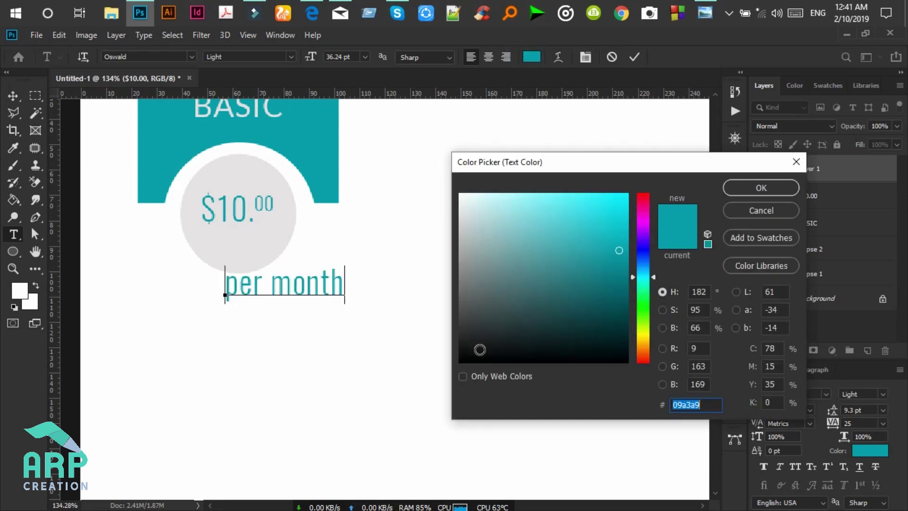
click(461, 331)
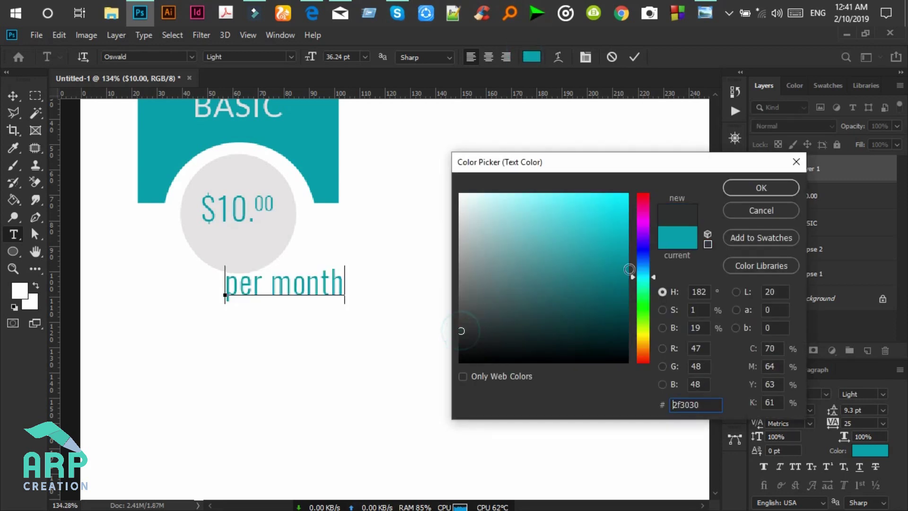
click(739, 188)
Step: Shrink the caption to 10 pt and centre it under $10.00 in the grey circle
scroll(336, 56, down, 5)
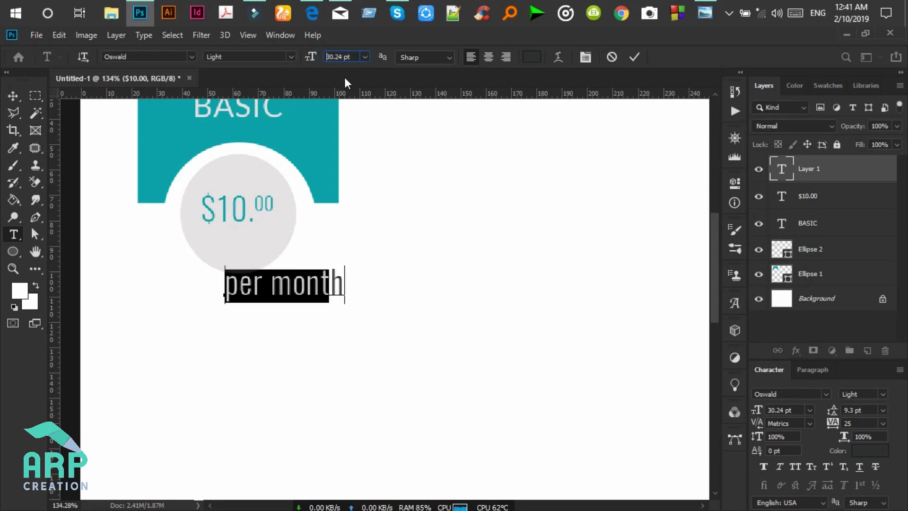
key(shift+Down)
key(Down)
key(Down)
key(Down)
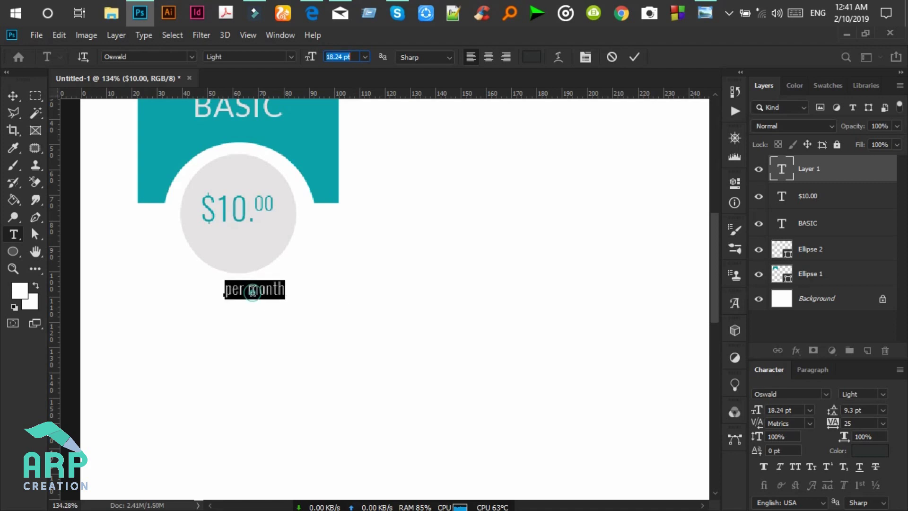
drag(260, 324, 248, 279)
key(ctrl+a)
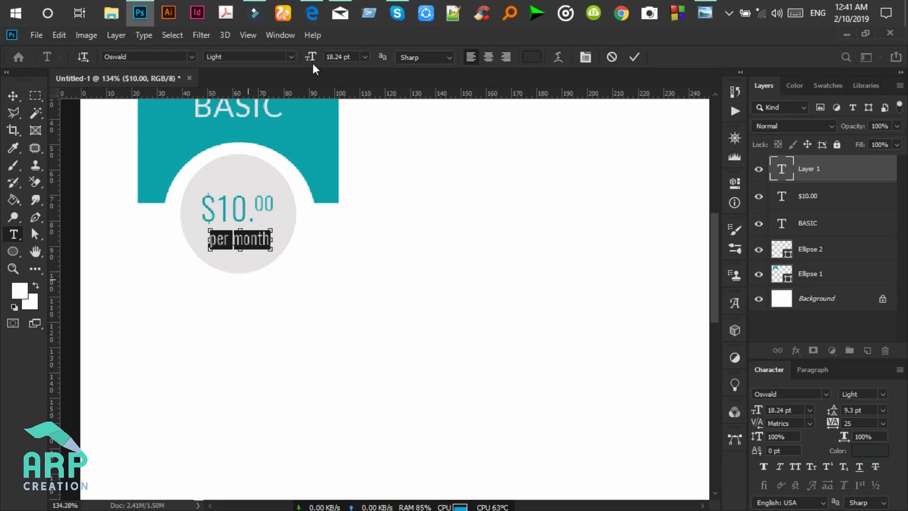
click(340, 55)
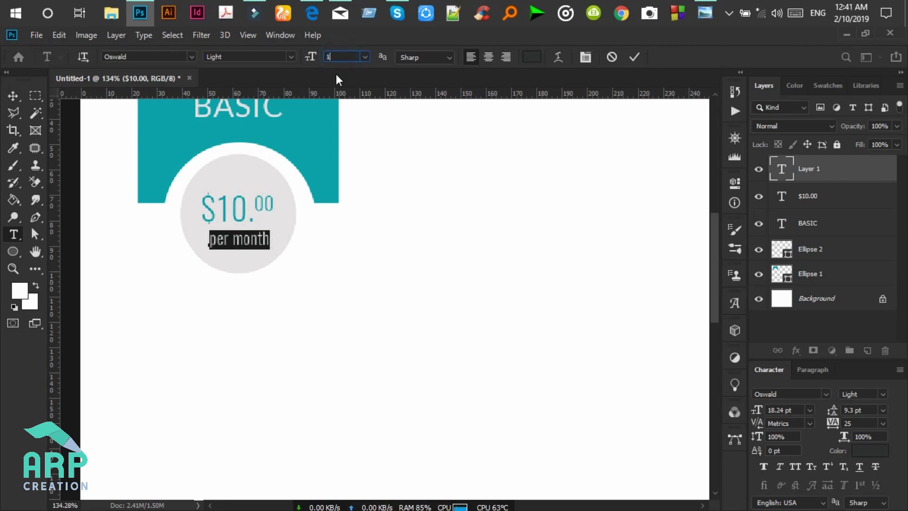
key(Return)
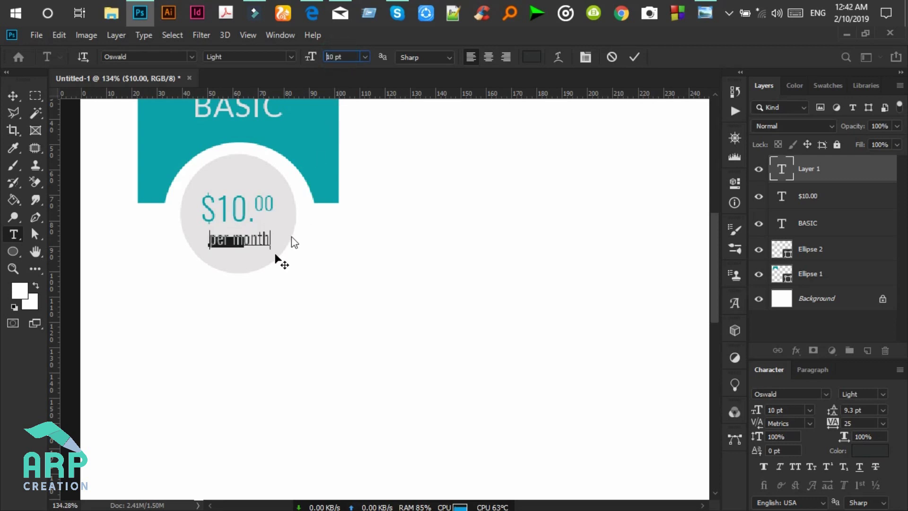
click(234, 245)
drag(236, 268, 249, 261)
click(247, 259)
Step: Enlarge 'per month' to 12 pt and nudge it down slightly
key(ctrl+a)
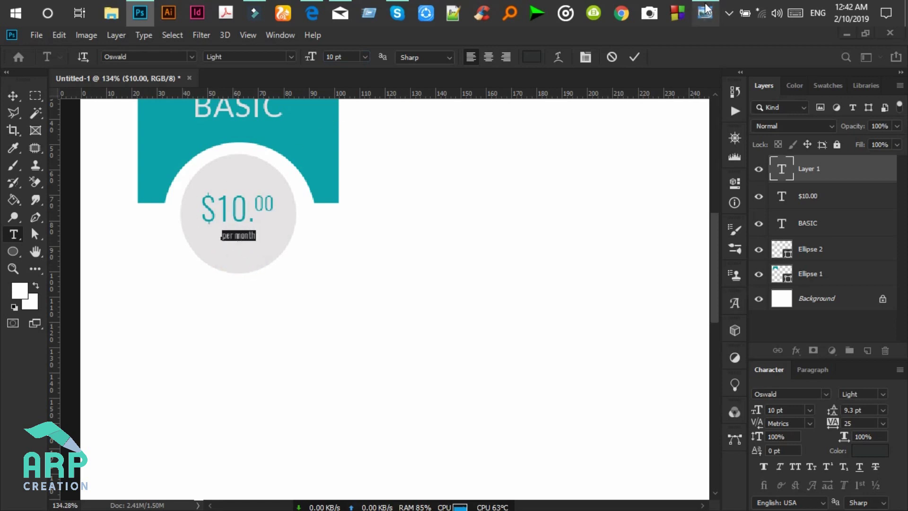
click(708, 11)
click(706, 9)
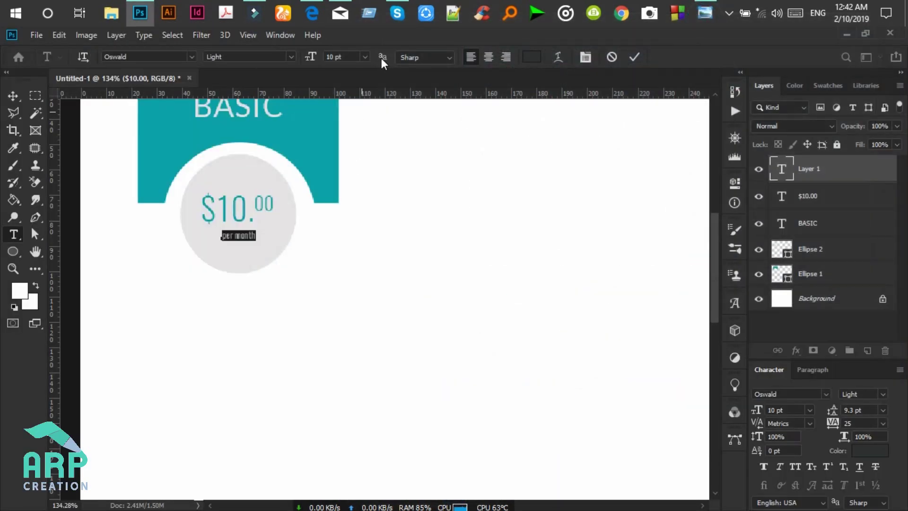
click(346, 57)
key(Up)
key(Up)
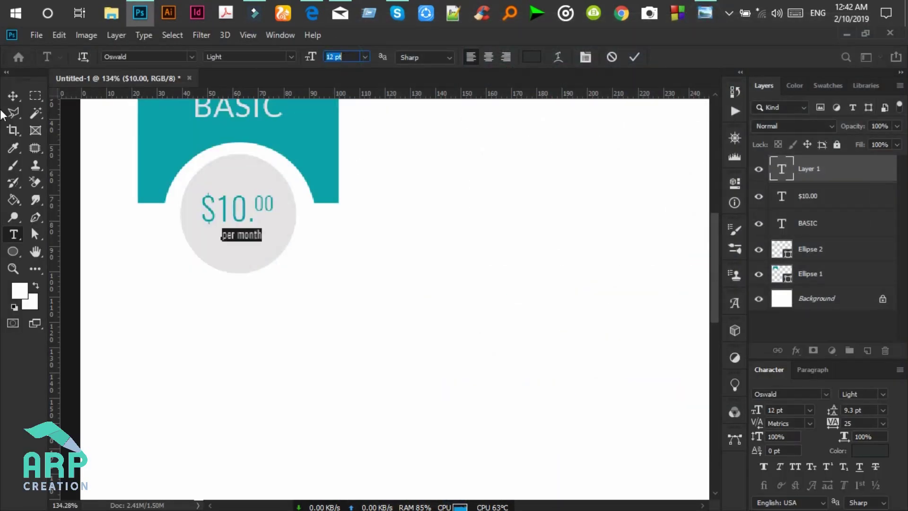
click(13, 96)
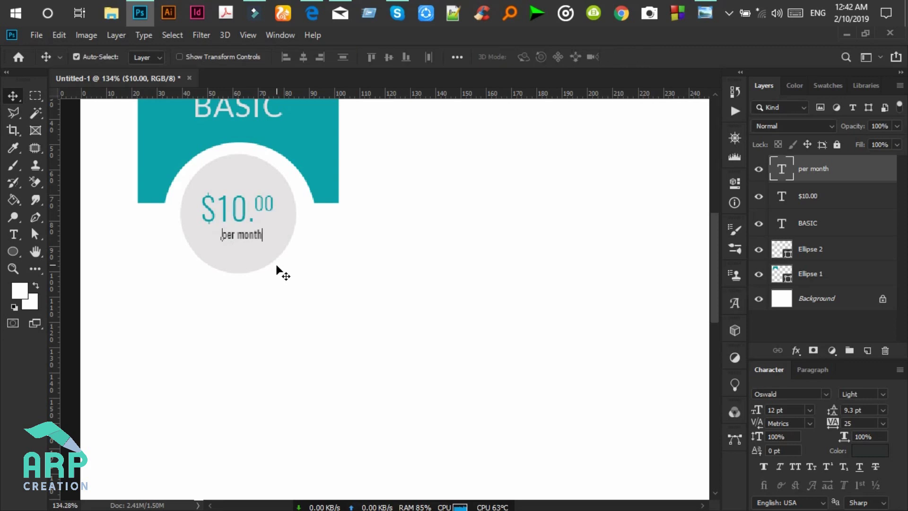
key(Down)
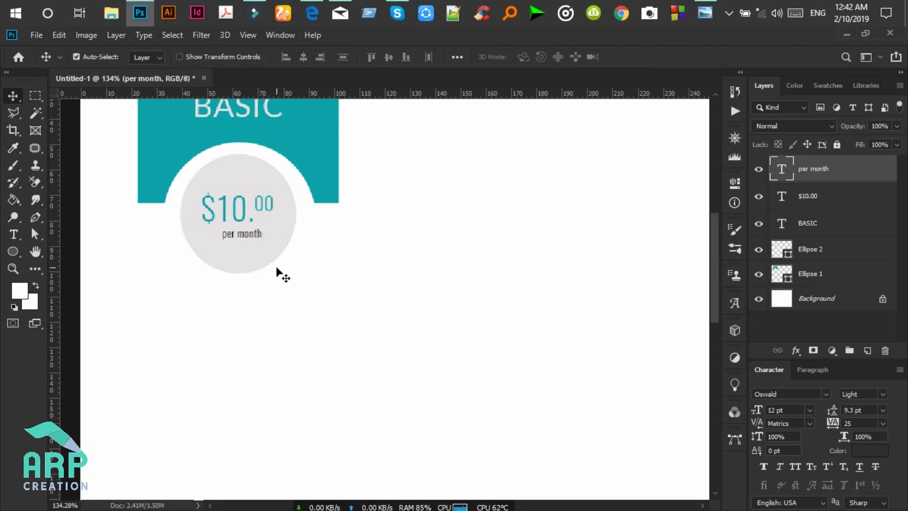
scroll(282, 275, down, 3)
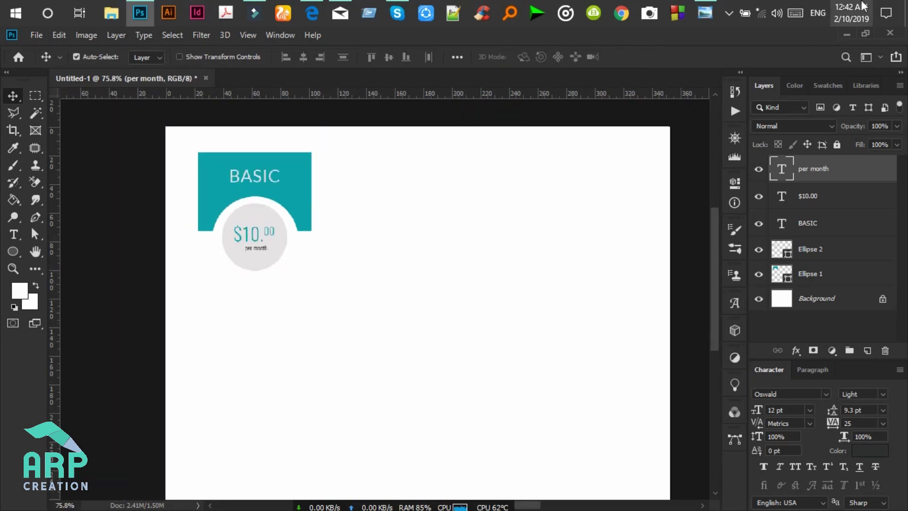
Step: Increase the caption by one point and recolour it grey 7d7e7e
click(713, 8)
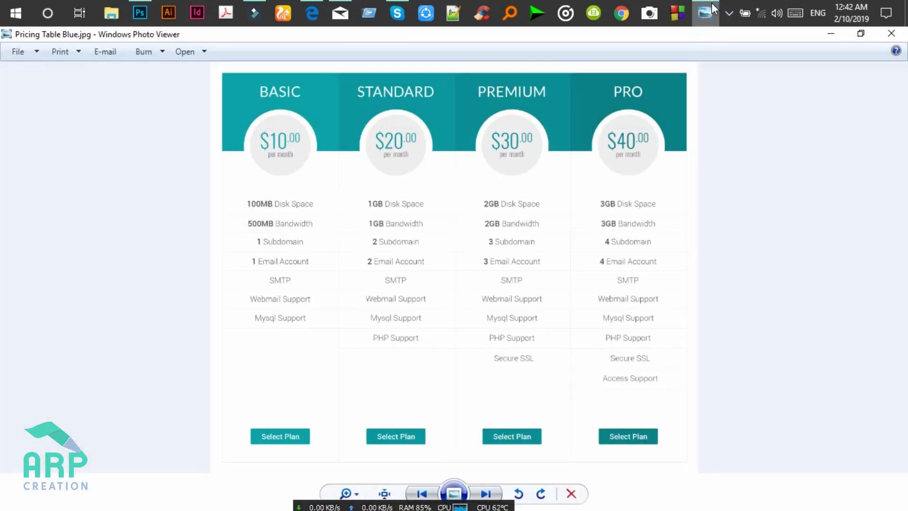
click(713, 8)
scroll(286, 283, up, 1)
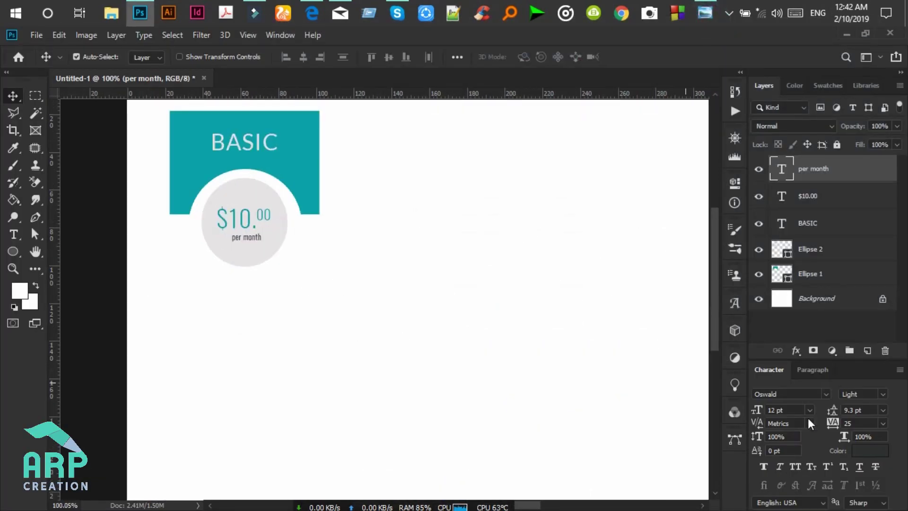
key(Up)
click(870, 450)
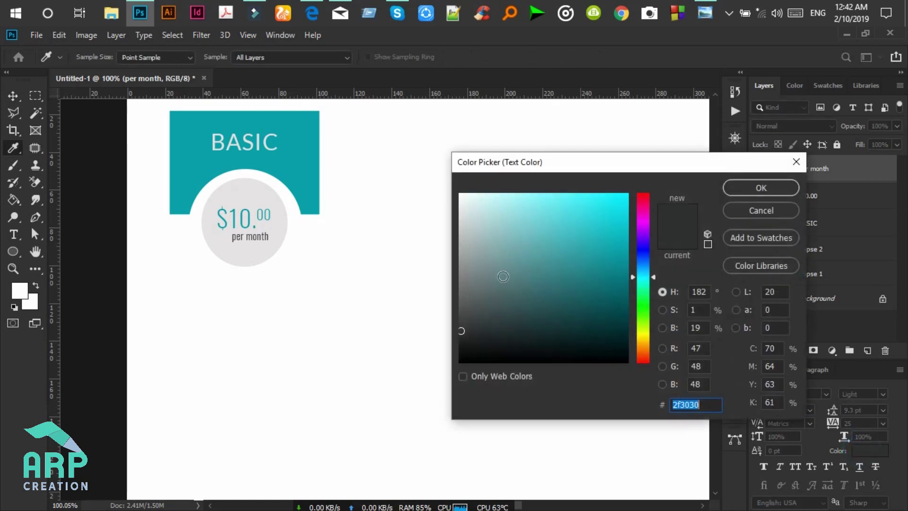
click(462, 307)
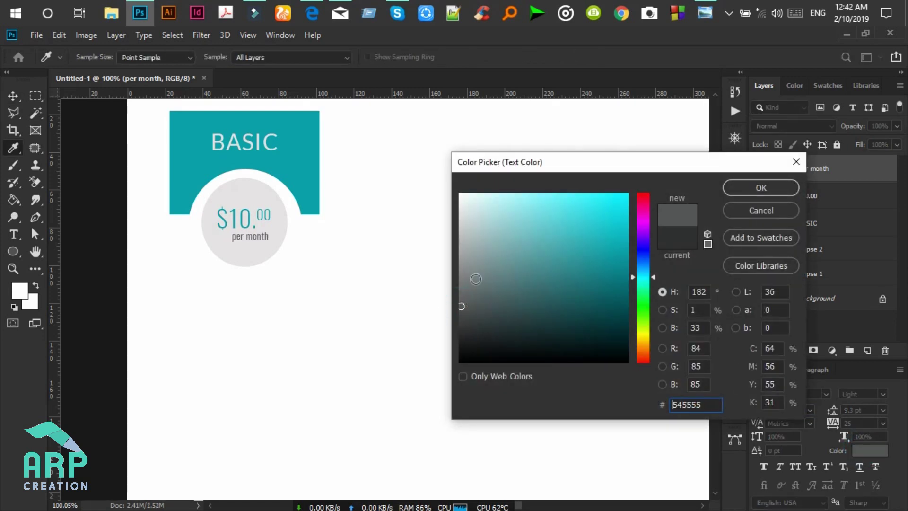
click(461, 279)
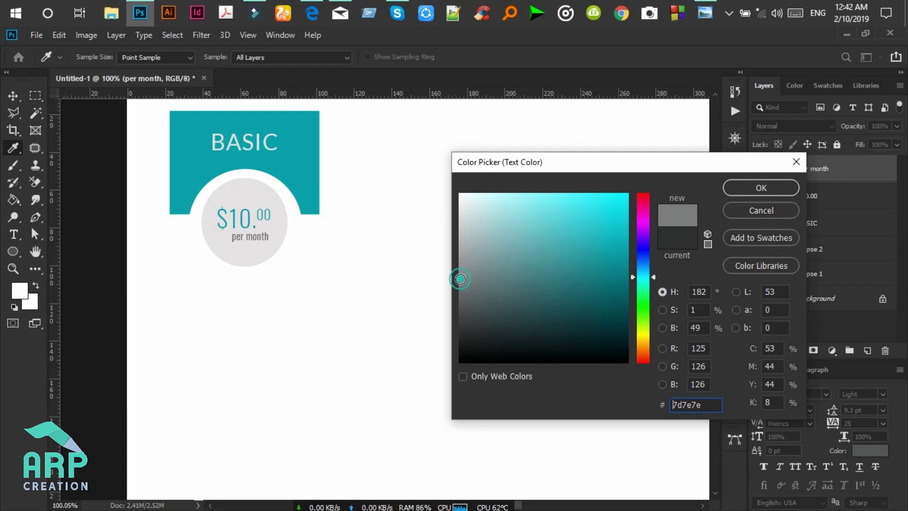
click(751, 182)
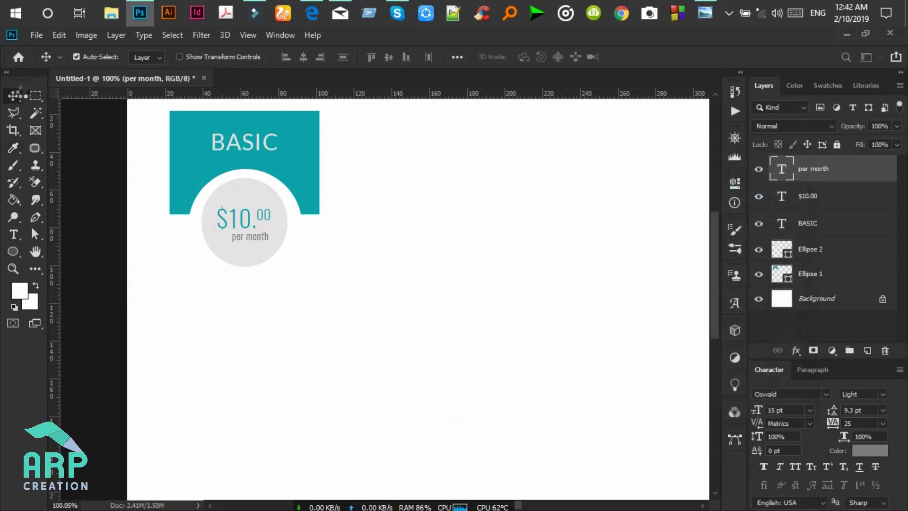
Step: Nudge 'per month' slightly left and down, checking it against the reference image
key(Left)
key(Left)
key(Left)
key(Left)
key(Left)
key(Left)
key(Left)
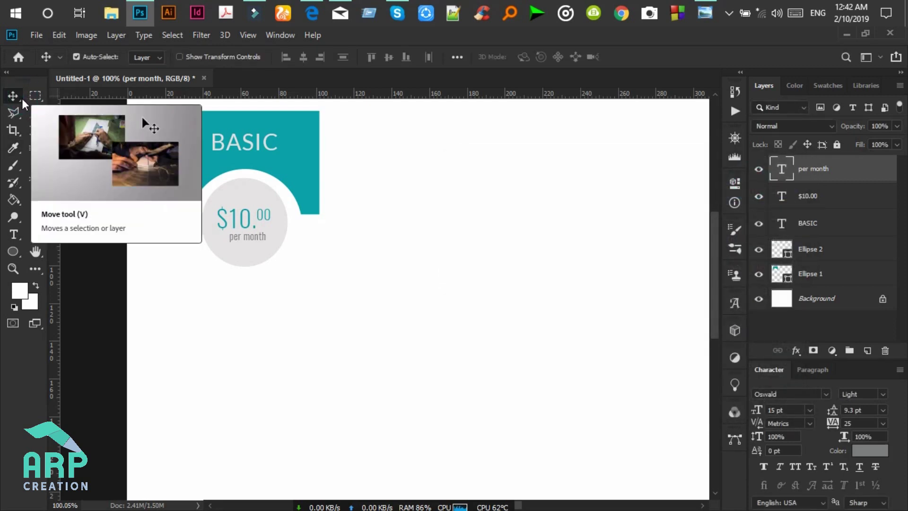
key(Down)
key(Down)
key(Down)
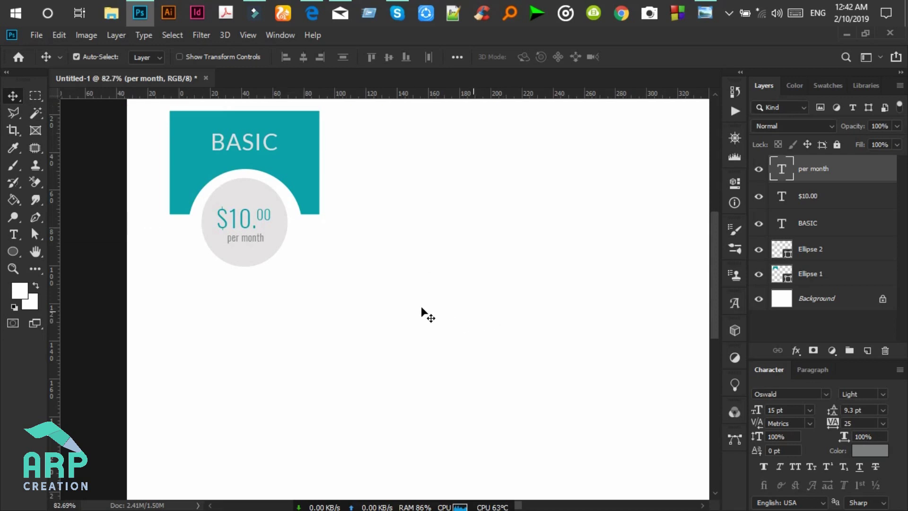
scroll(422, 314, down, 2)
click(710, 3)
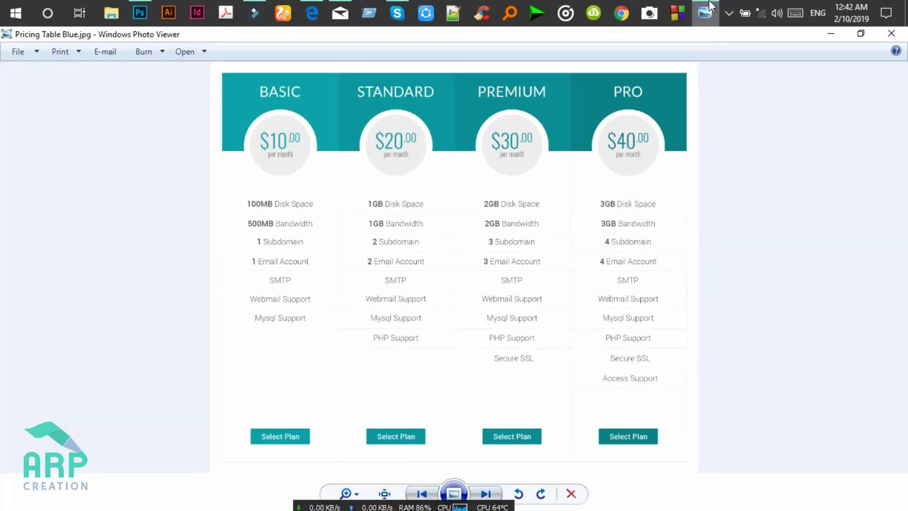
click(710, 4)
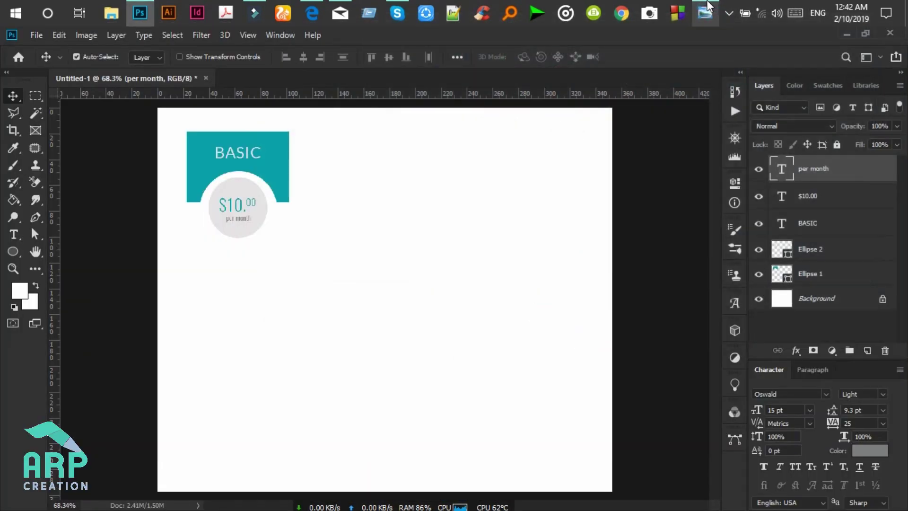
scroll(142, 208, up, 1)
click(14, 254)
right_click(14, 259)
Step: Draw a tall rectangle under the BASIC header with no fill and a light stroke
click(62, 251)
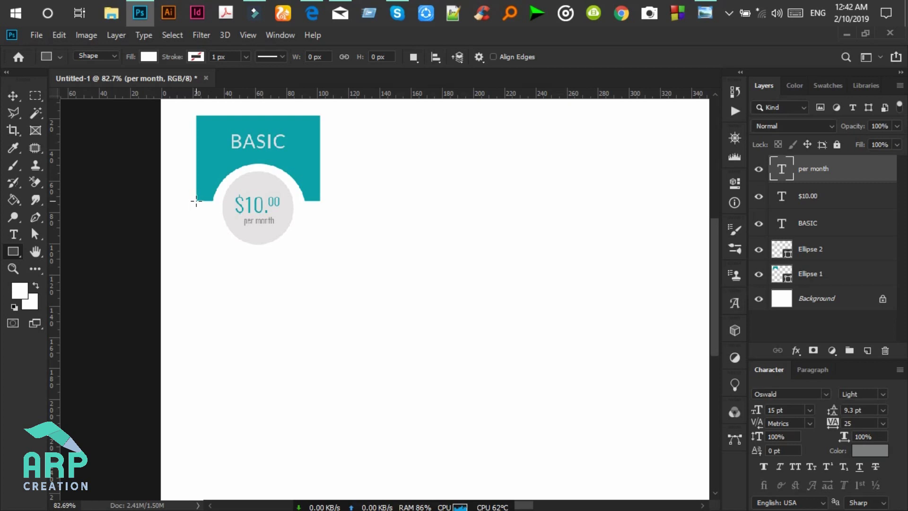
drag(197, 201, 319, 463)
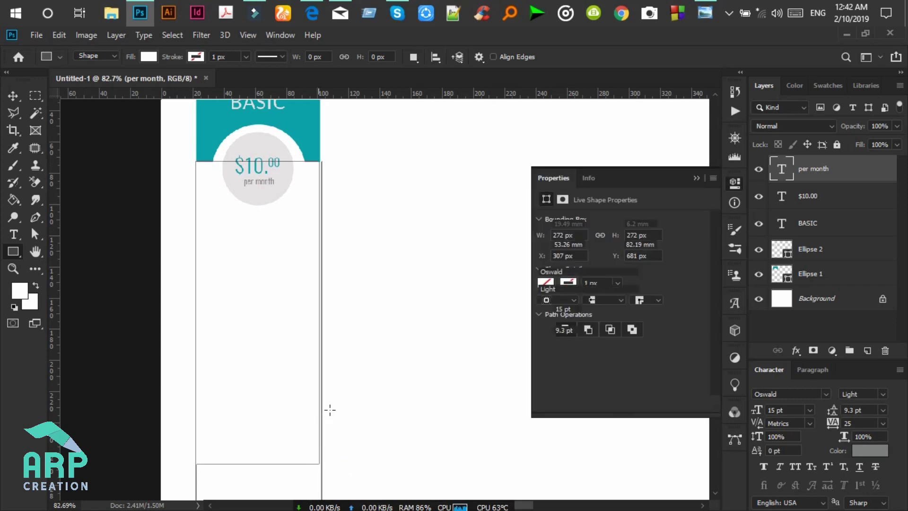
click(698, 178)
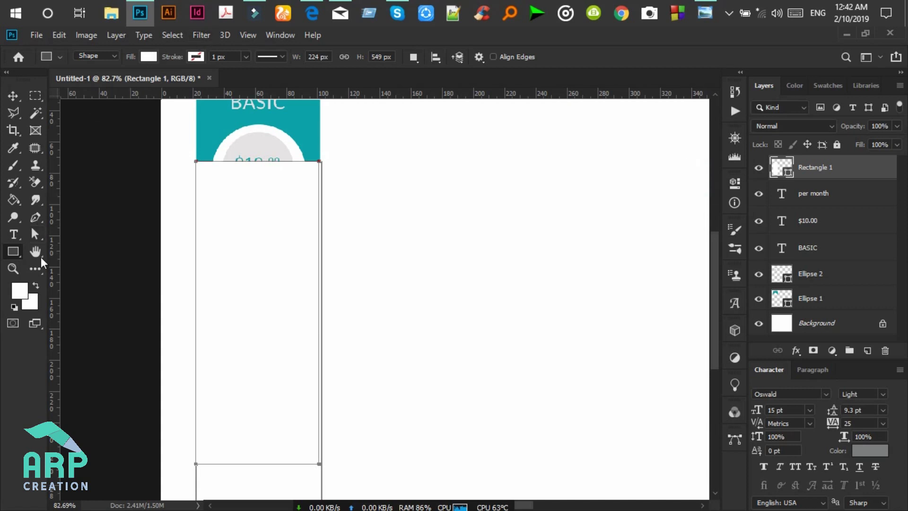
click(149, 57)
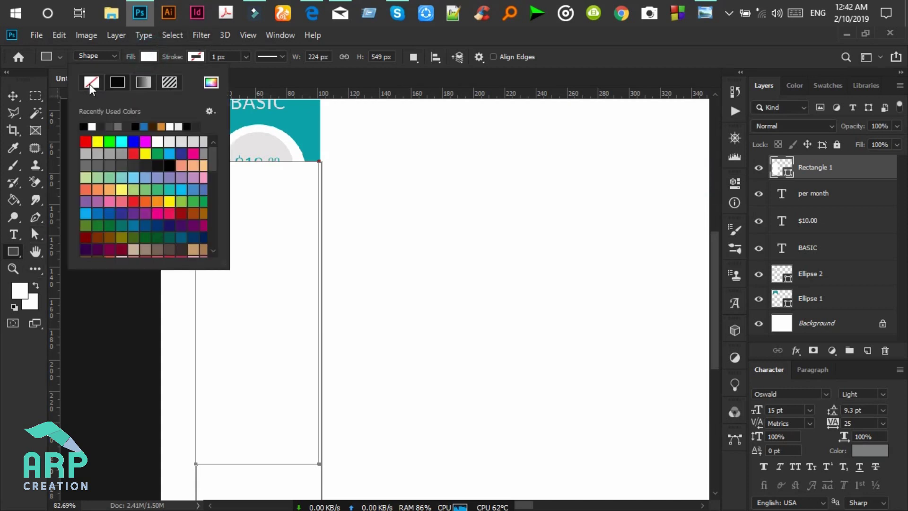
click(196, 56)
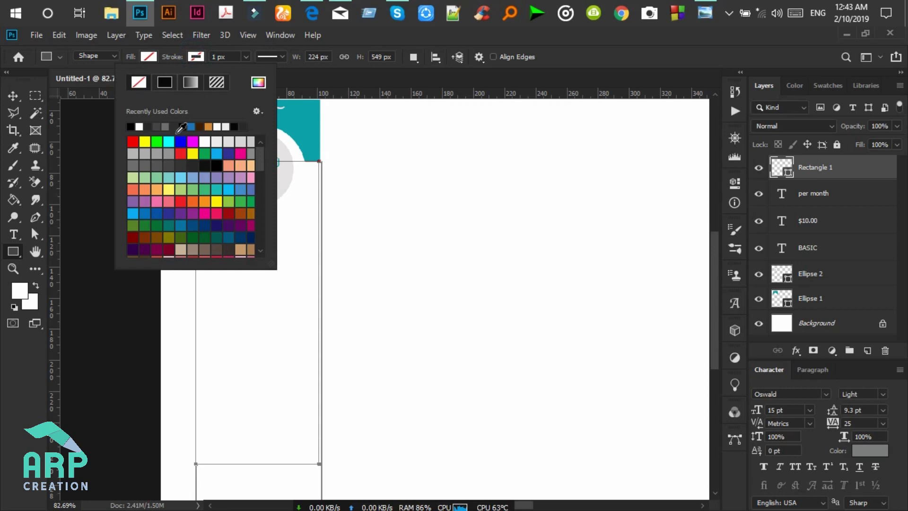
click(216, 142)
click(13, 96)
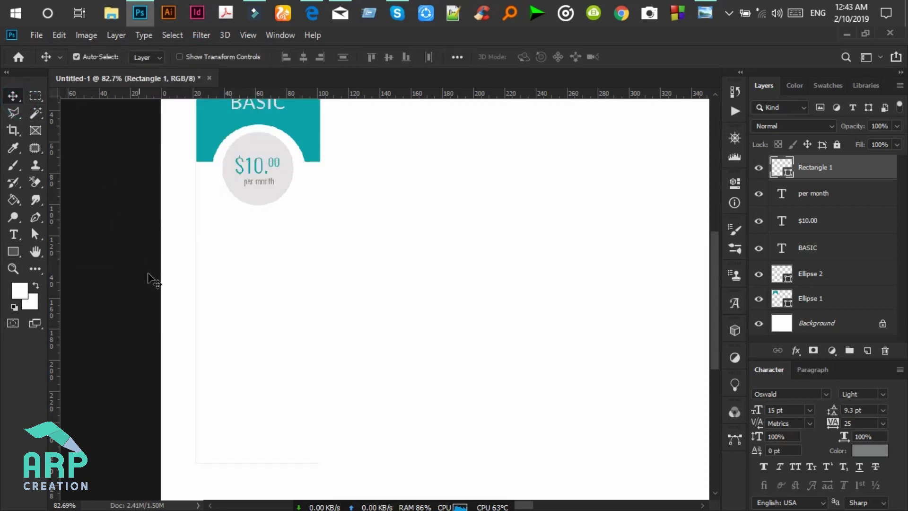
scroll(148, 278, up, 3)
Step: Widen the rectangle slightly to match the header and move Rectangle 1 below the ellipses
drag(715, 274, 715, 233)
scroll(405, 230, up, 2)
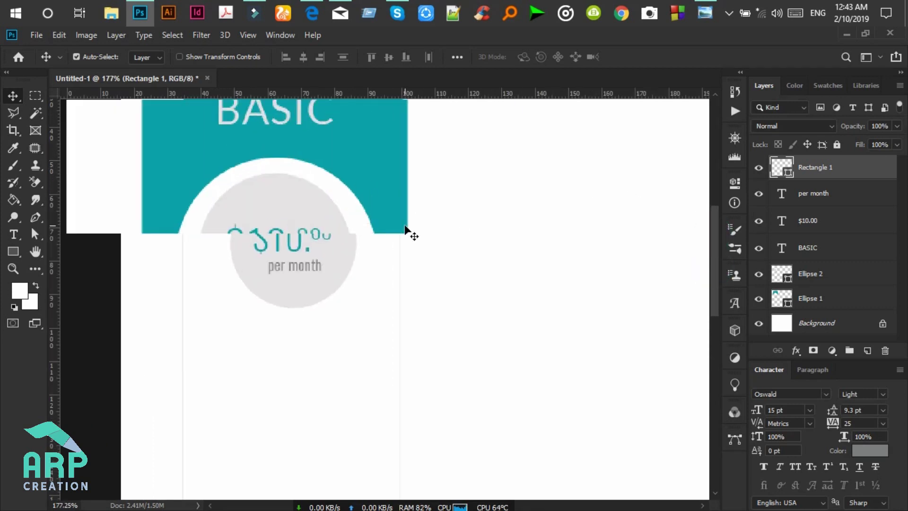
key(ctrl+t)
drag(410, 277, 414, 275)
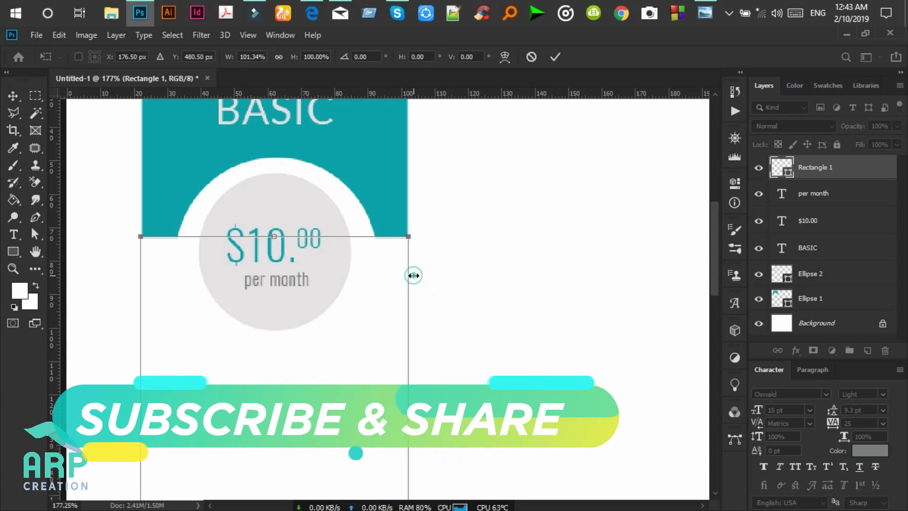
click(555, 57)
click(467, 205)
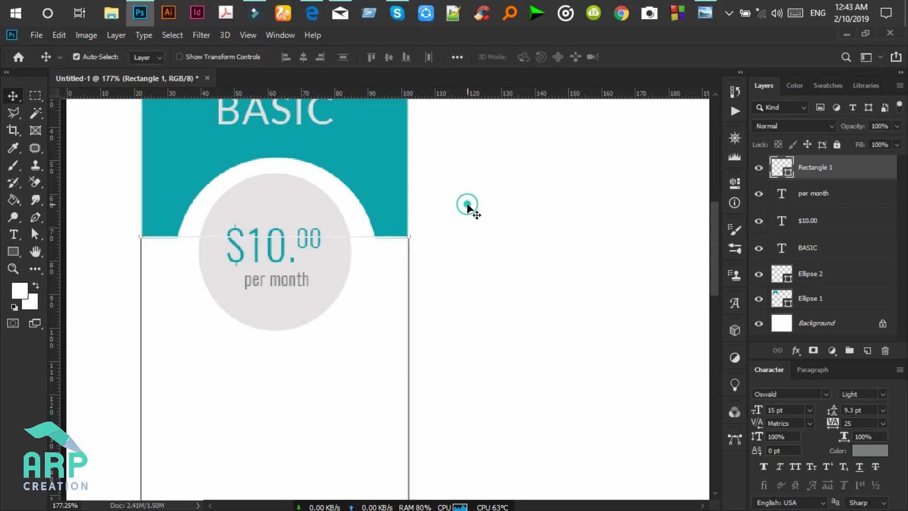
click(408, 252)
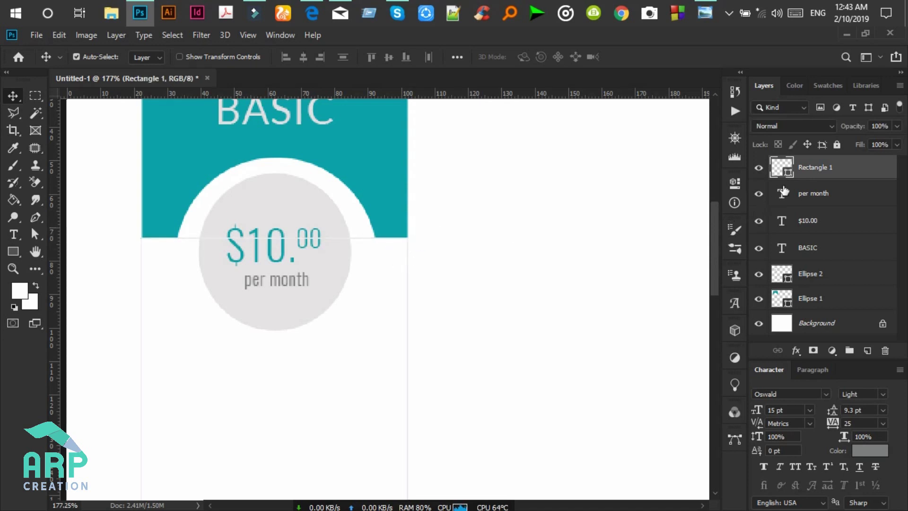
drag(823, 170, 835, 308)
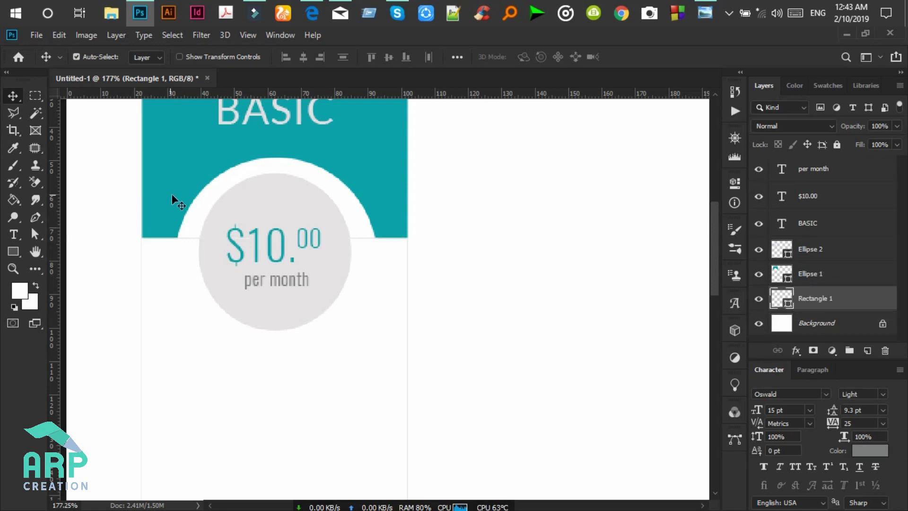
scroll(186, 196, up, 4)
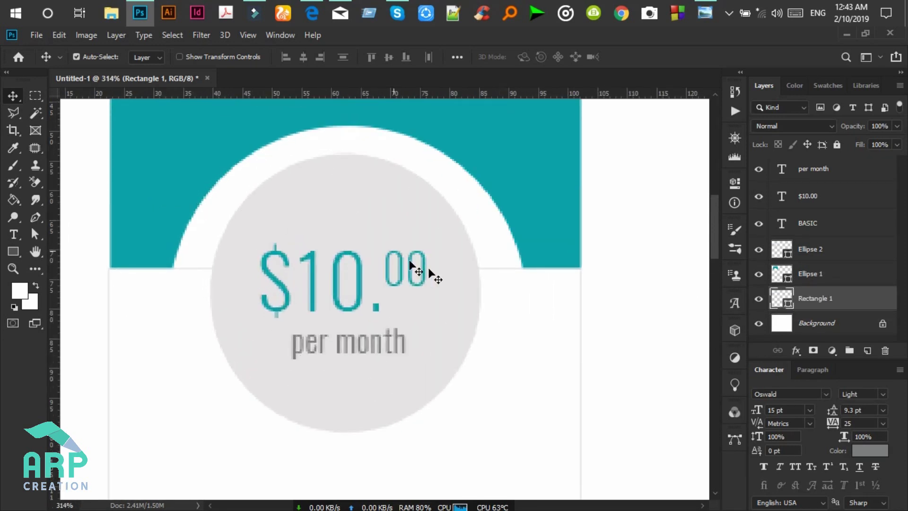
scroll(454, 280, up, 1)
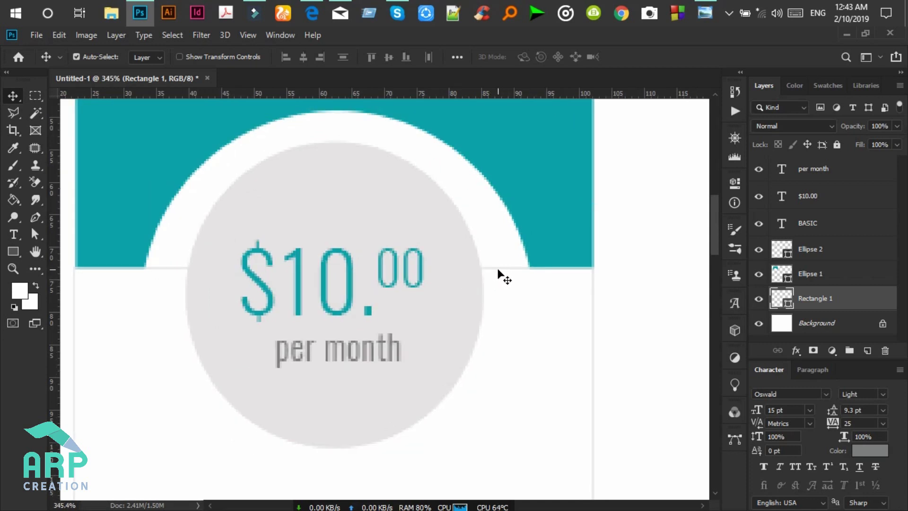
Step: Nudge the teal header down 1 px, rasterize it, and marquee-select both corners at the arc
key(Down)
key(Down)
key(Down)
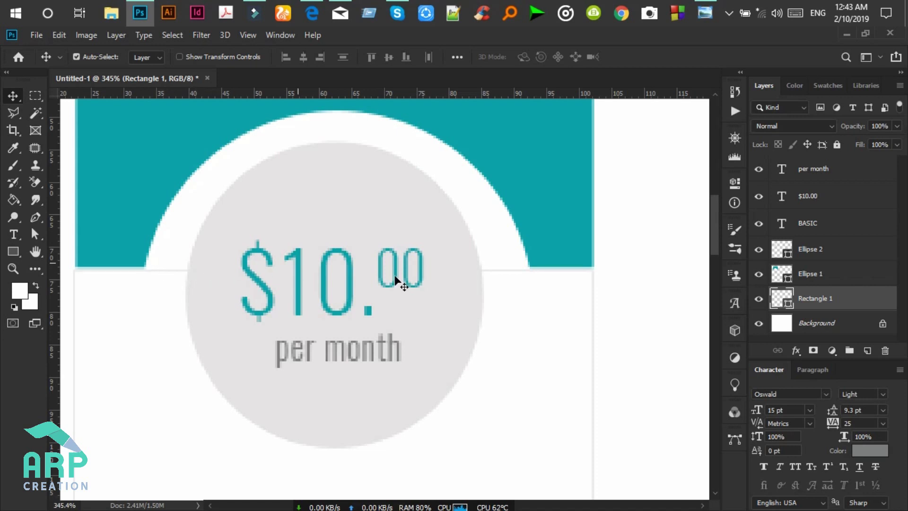
right_click(835, 304)
click(705, 228)
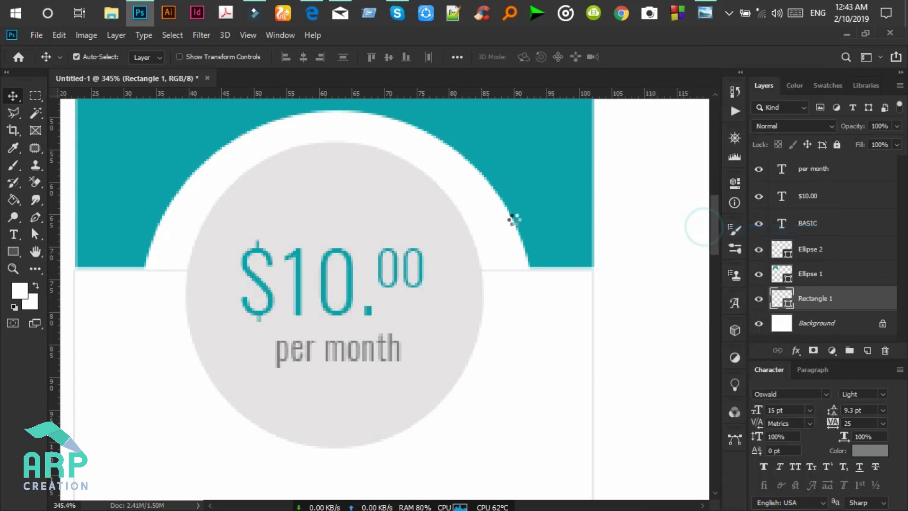
click(34, 95)
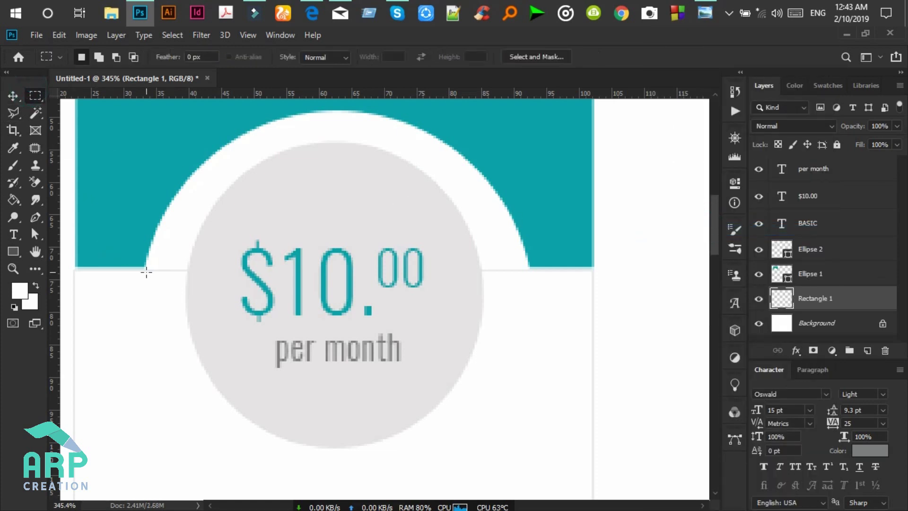
drag(145, 264, 187, 308)
click(185, 309)
drag(156, 271, 191, 316)
mouse_move(480, 255)
mouse_down()
mouse_move(503, 308)
mouse_move(530, 326)
mouse_up()
Step: Type 'lorem ipsum dolar net' as a new text line below the price circle
click(13, 97)
scroll(346, 298, down, 5)
click(705, 13)
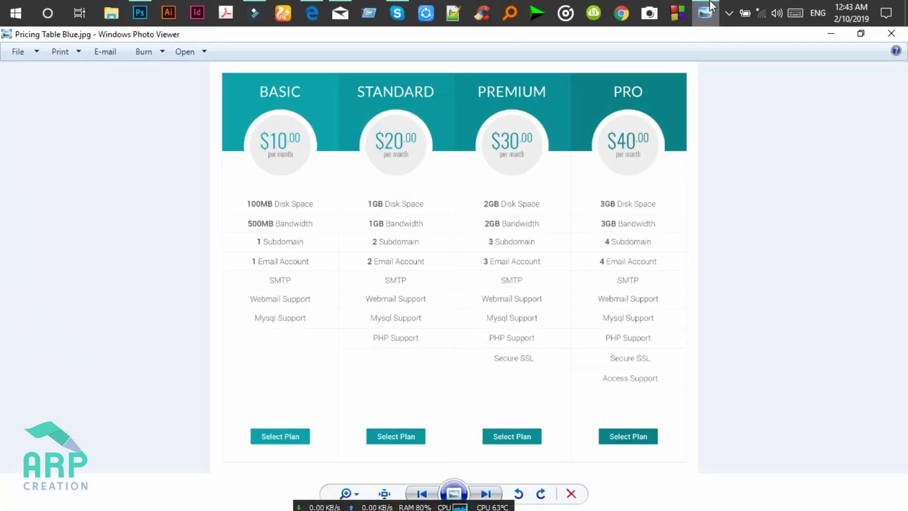
click(703, 15)
click(21, 255)
click(13, 235)
scroll(307, 405, up, 1)
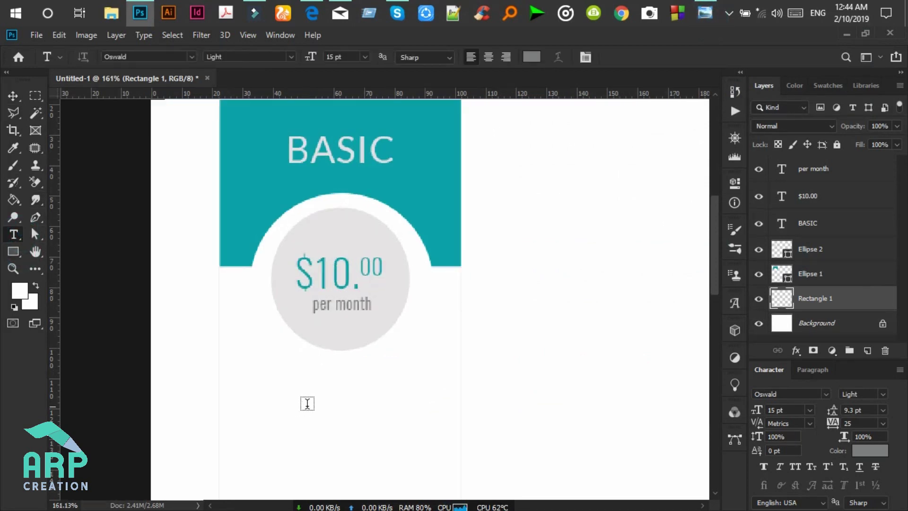
click(307, 395)
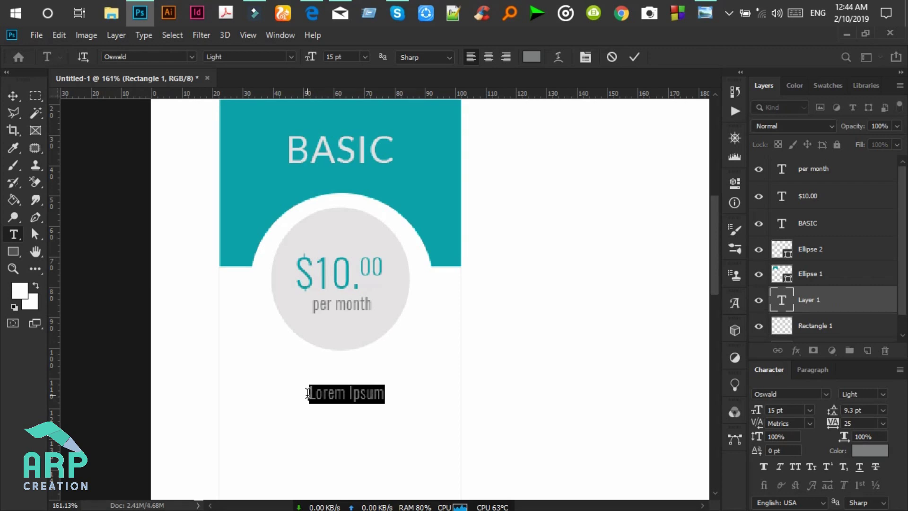
text(lorem ipsum dolar net)
Step: Set the feature line's font to Roboto
key(ctrl+a)
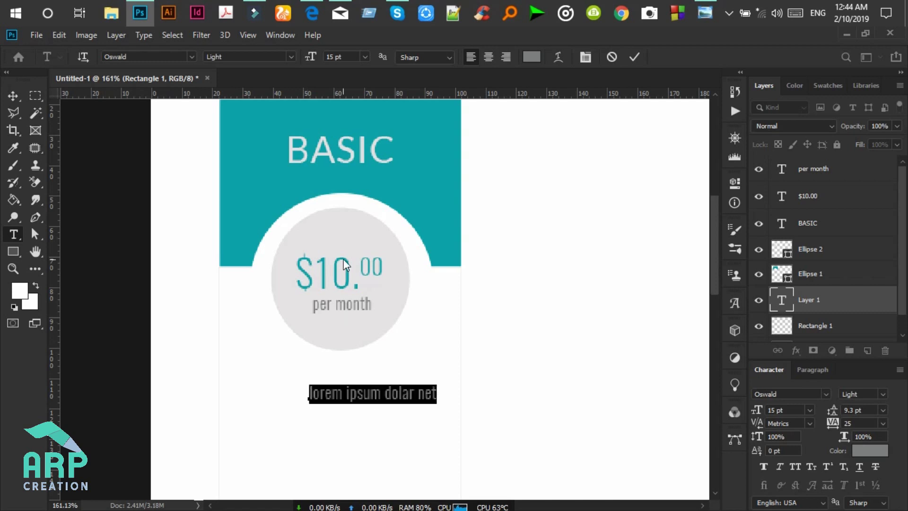
click(149, 56)
text(r)
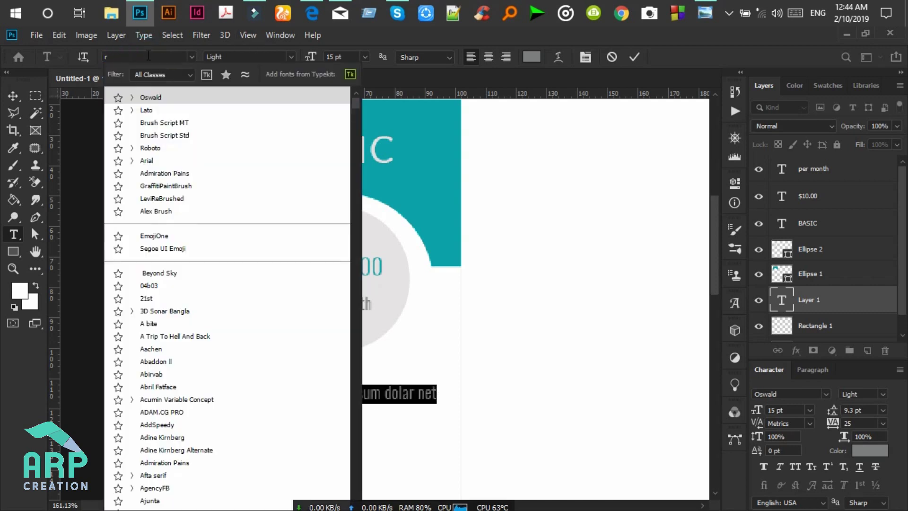
text(oboot)
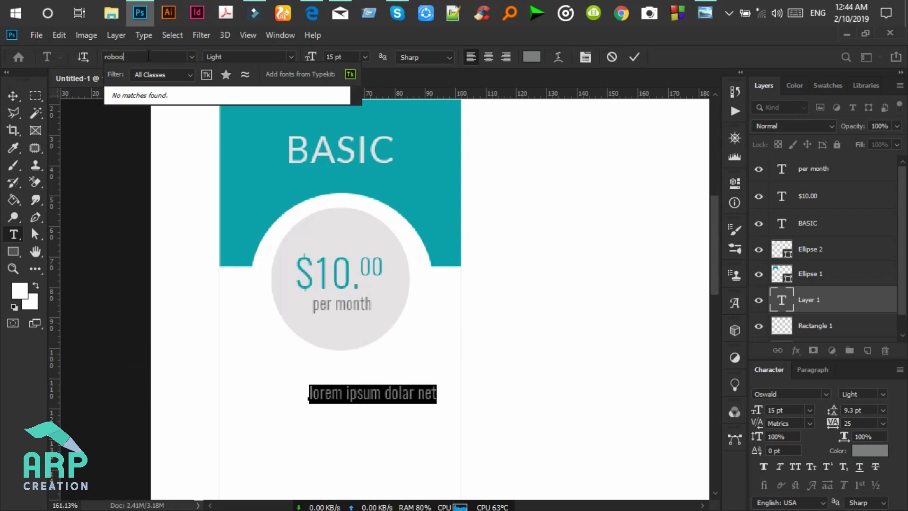
key(BackSpace)
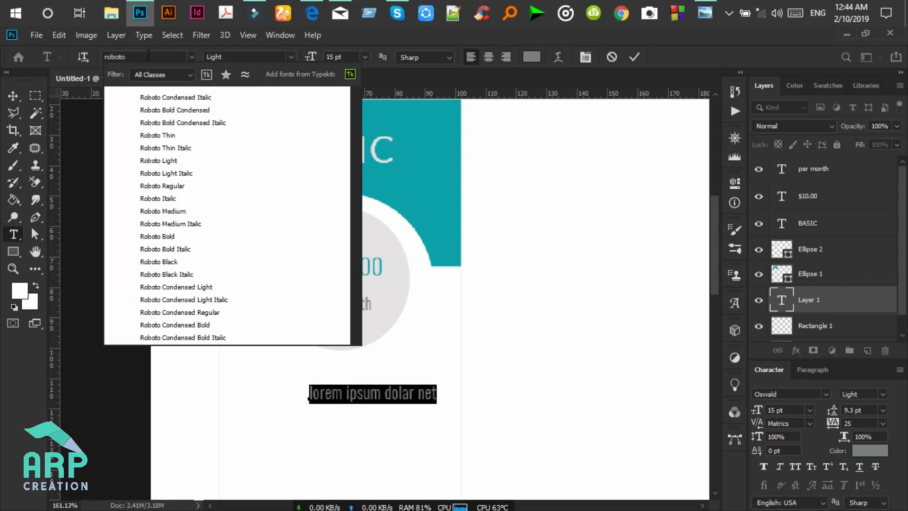
key(Return)
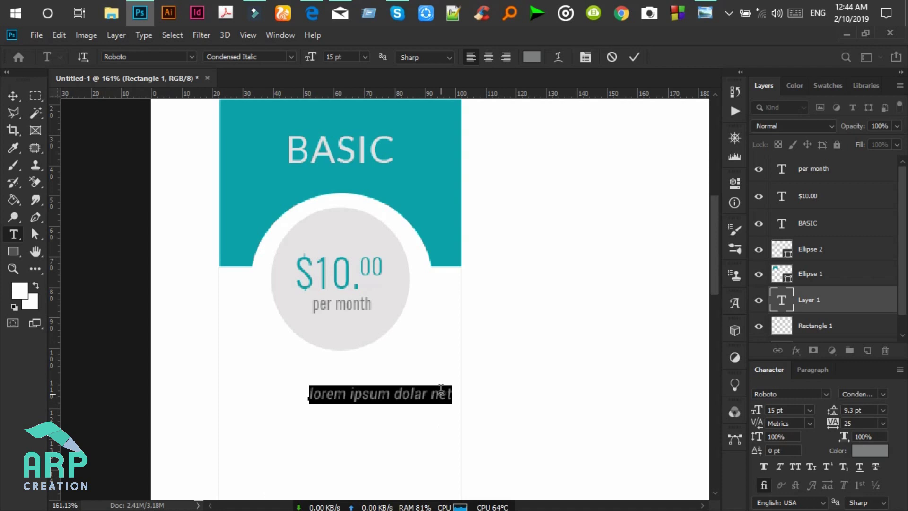
Step: Shift the feature line left under the circle and set its style to Regular
click(432, 391)
drag(438, 426, 397, 425)
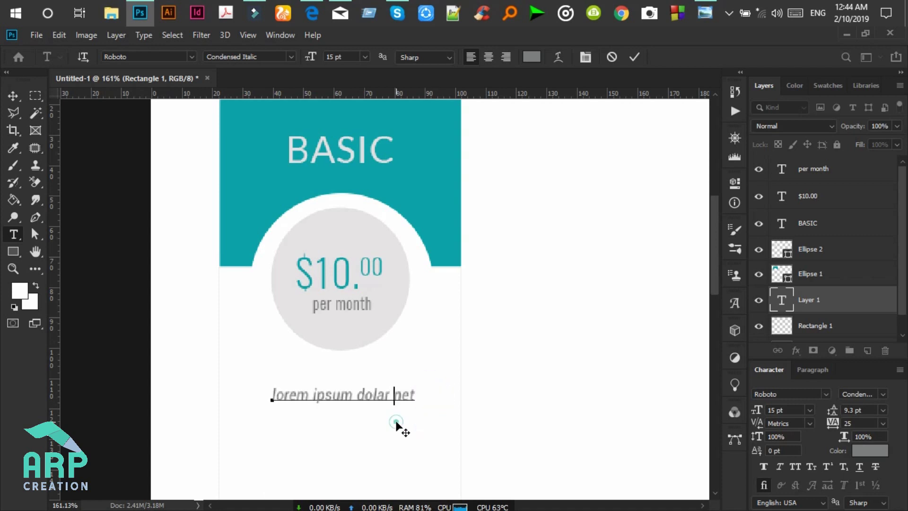
key(ctrl+a)
click(289, 57)
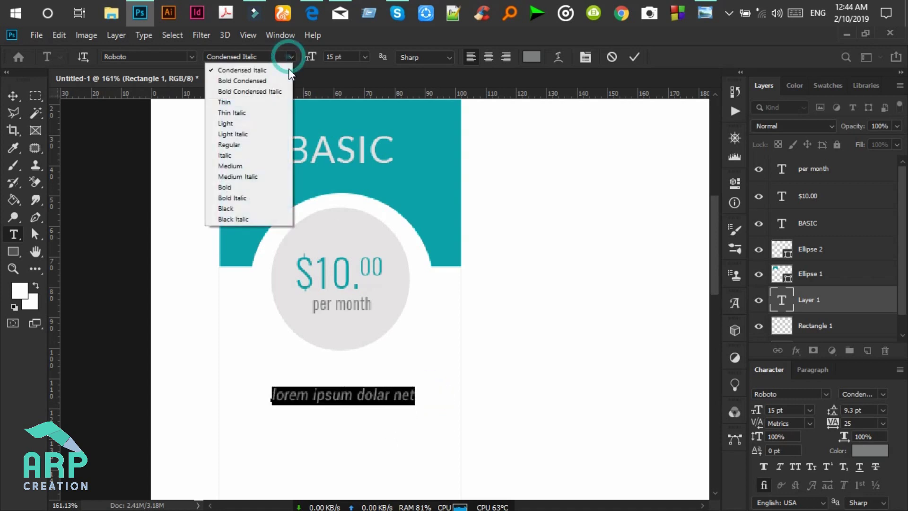
click(240, 145)
click(371, 395)
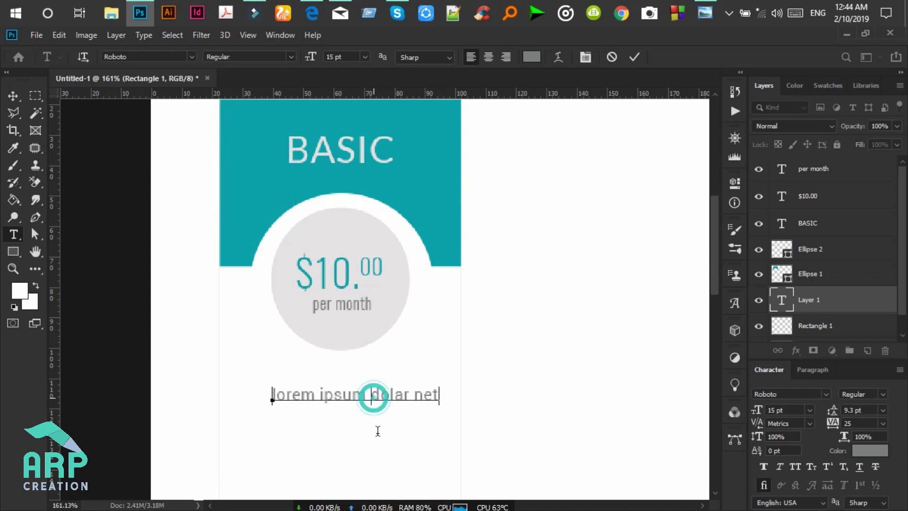
scroll(377, 432, down, 2)
scroll(376, 432, down, 2)
key(ctrl+a)
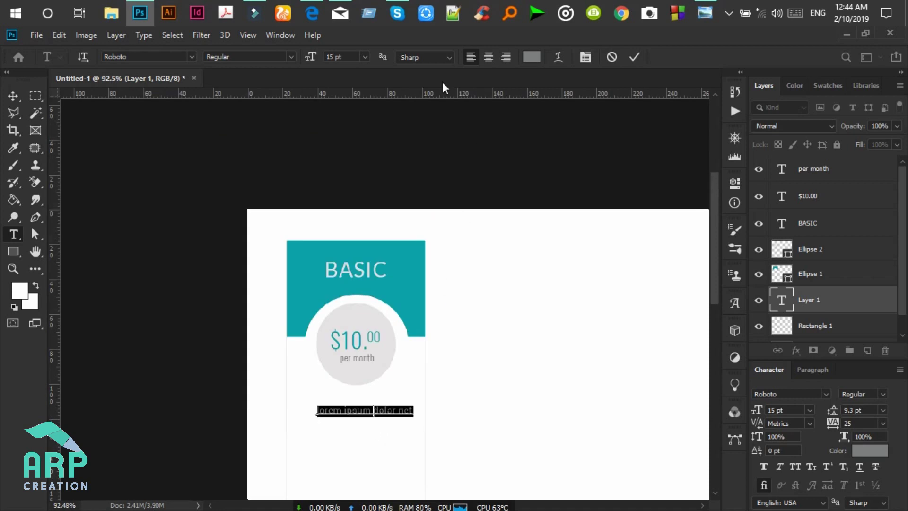
Step: Make the feature line 14 pt, centre-aligned, in lighter grey #919393
click(338, 55)
key(Down)
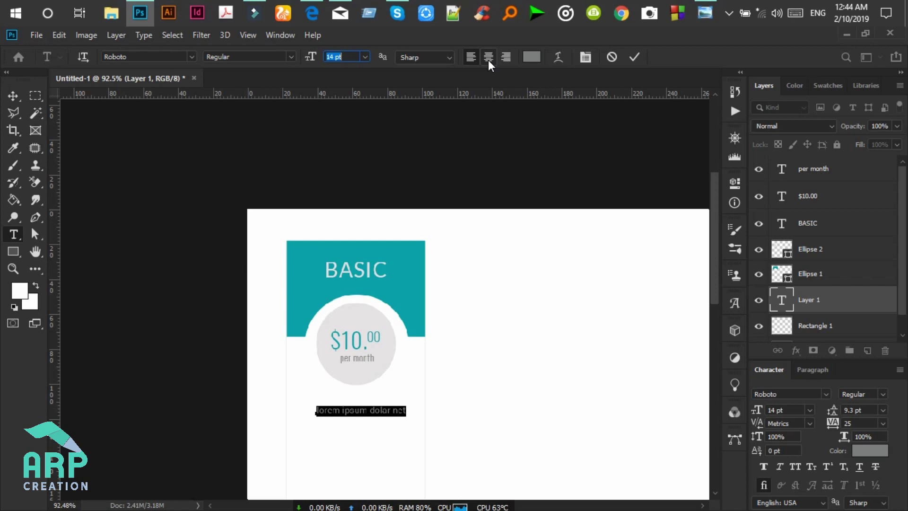
click(489, 56)
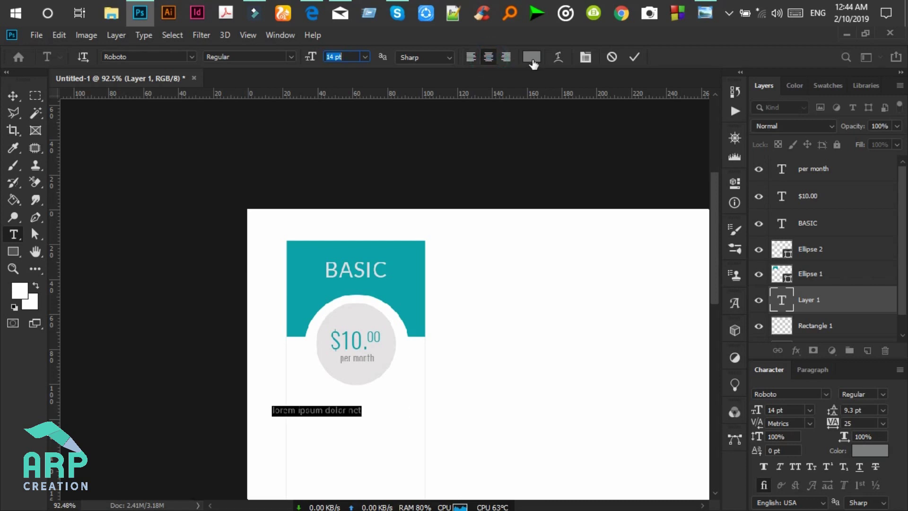
click(532, 58)
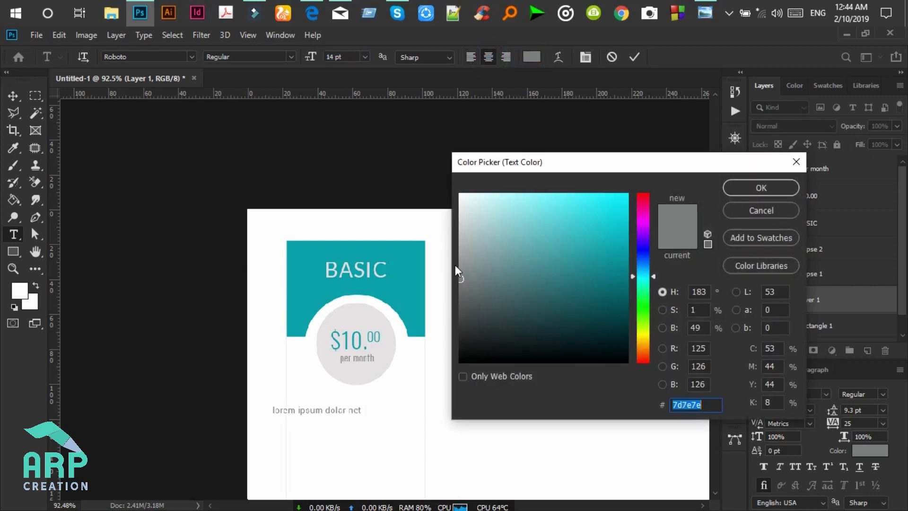
click(460, 259)
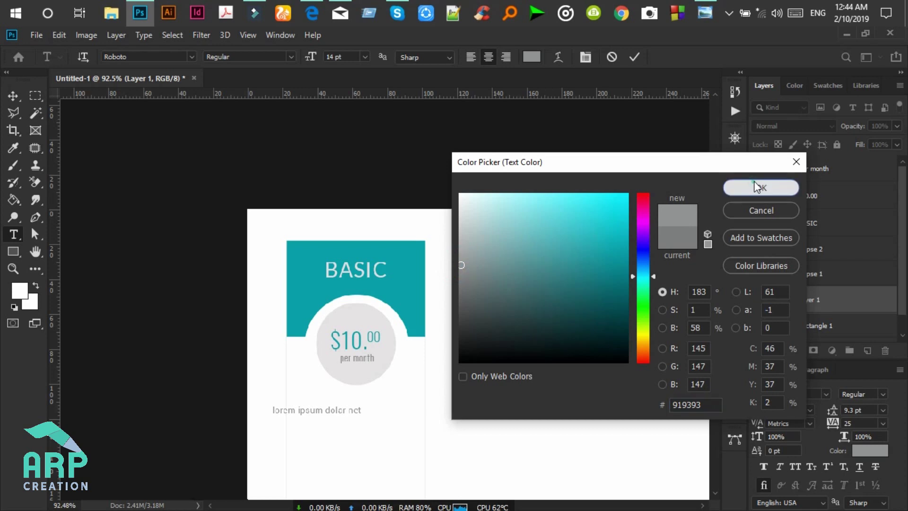
click(761, 187)
Step: Drag the feature line to centre it under the price circle, checking the reference
click(13, 95)
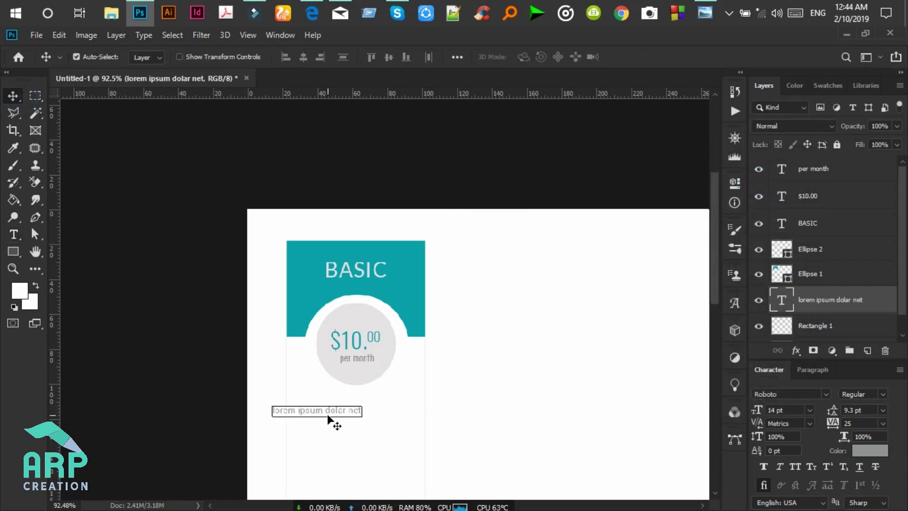
drag(341, 411, 375, 413)
click(704, 9)
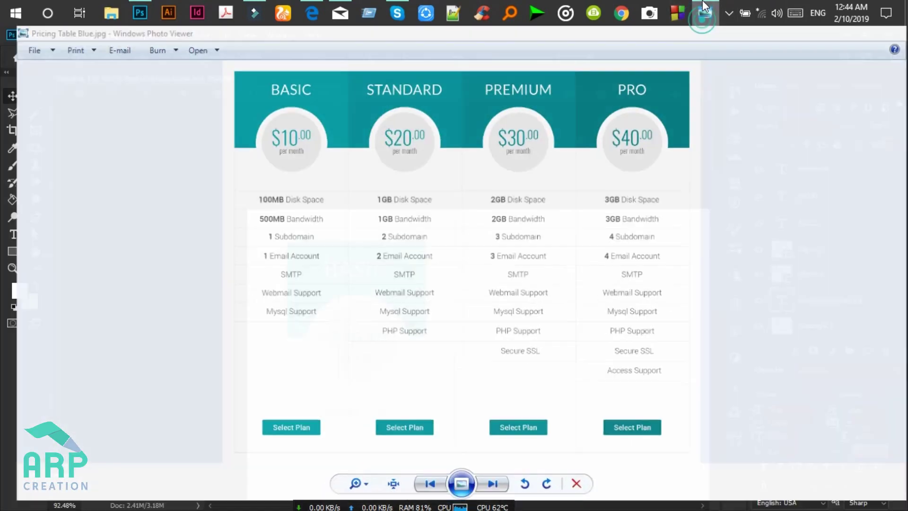
click(704, 6)
scroll(353, 449, up, 2)
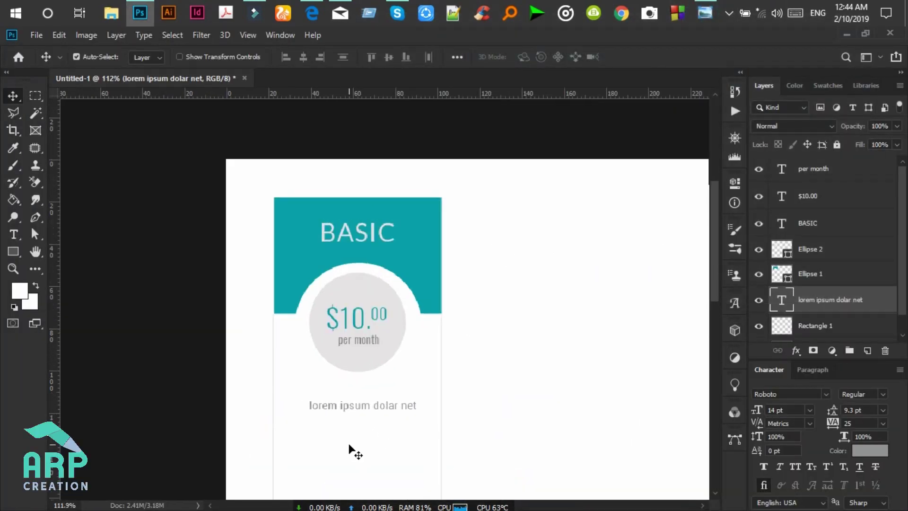
Step: Make the word 'lorem' Roboto Bold, leaving the rest of the line regular
scroll(352, 452, down, 5)
click(13, 234)
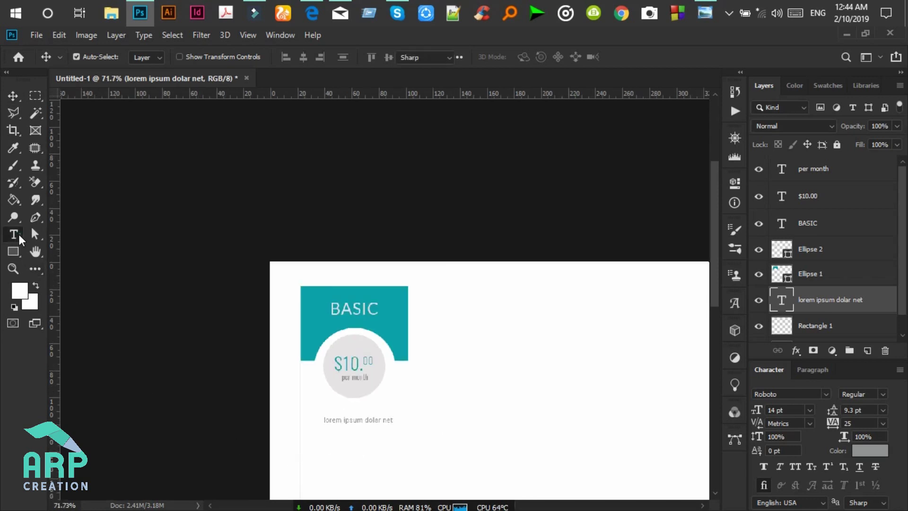
scroll(338, 426, up, 6)
scroll(345, 410, up, 1)
drag(347, 398, 292, 406)
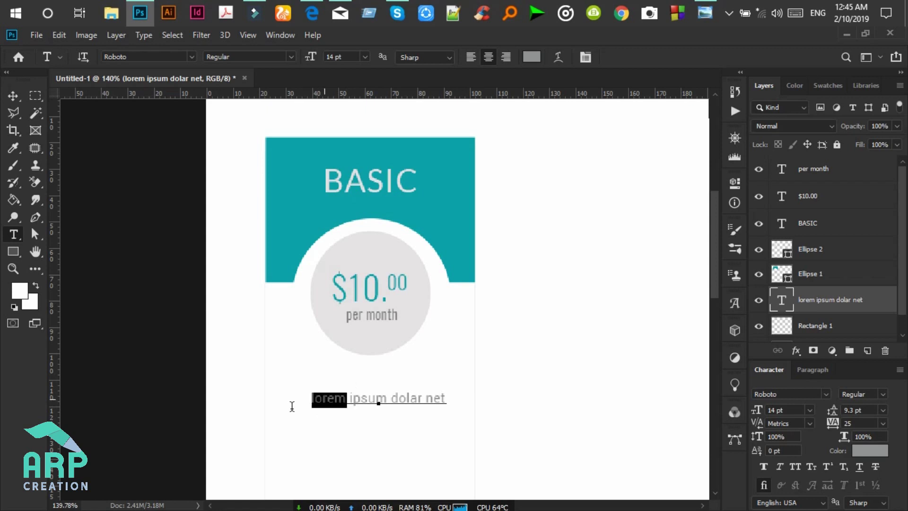
click(292, 57)
click(237, 184)
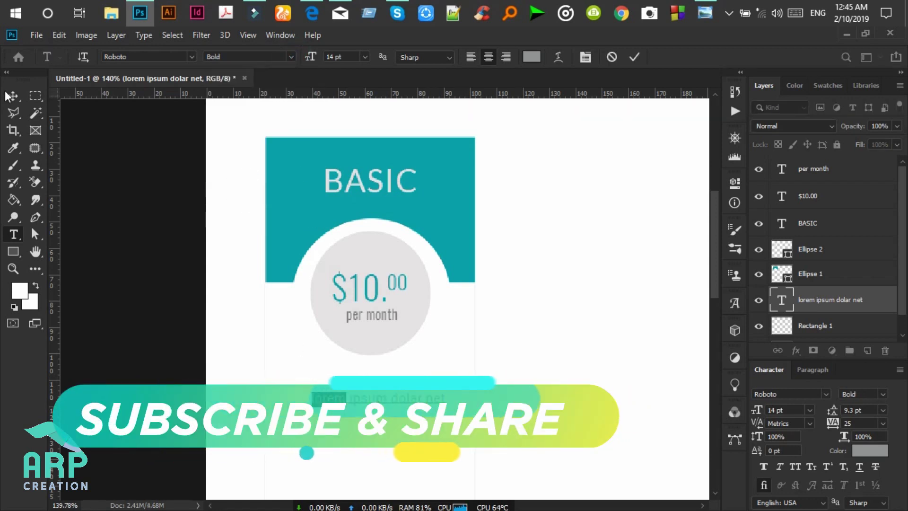
click(9, 96)
Step: Compare with the reference design and shift the feature line slightly left
scroll(406, 457, down, 3)
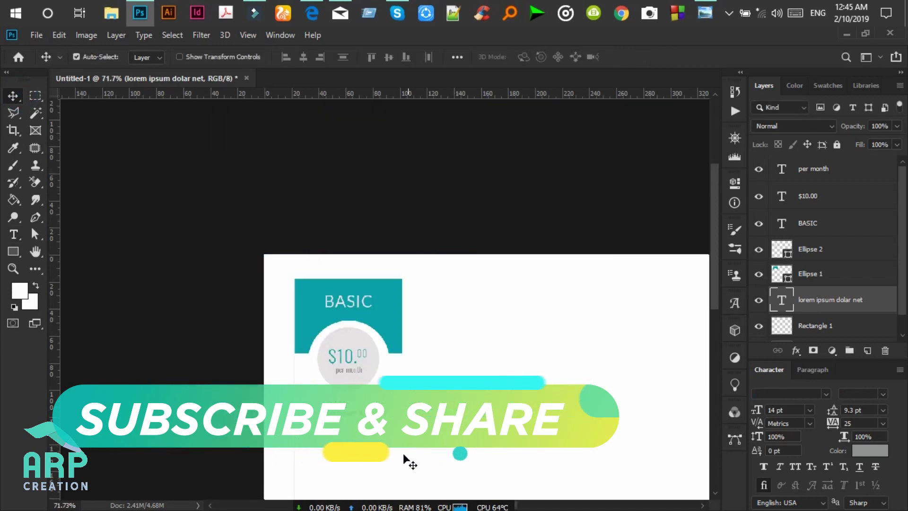
scroll(336, 447, up, 1)
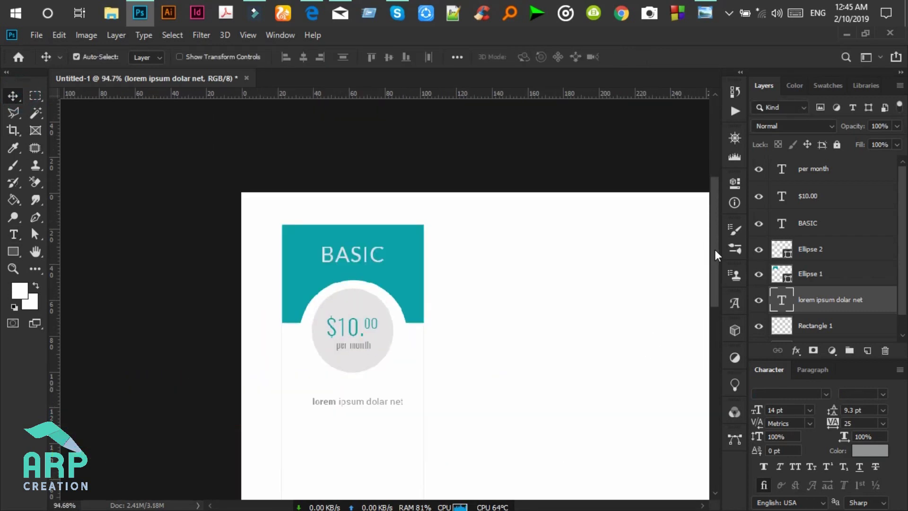
scroll(715, 255, down, 2)
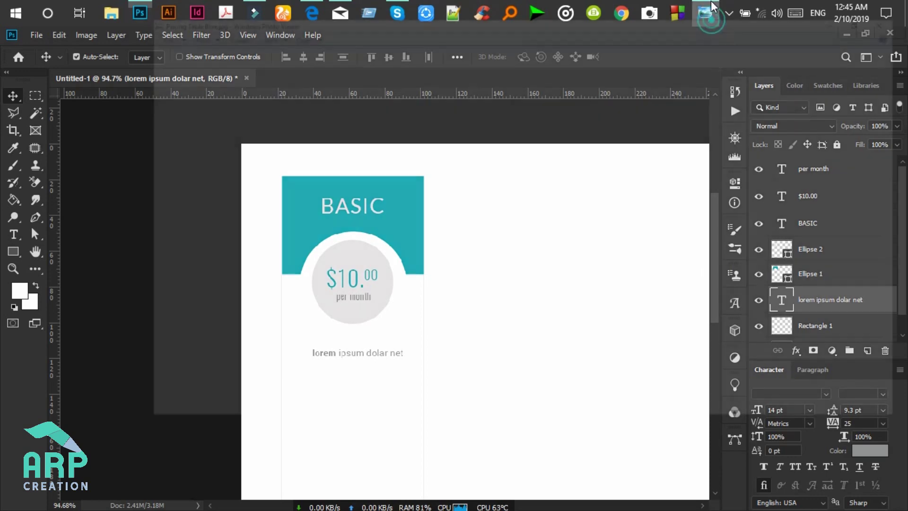
click(713, 9)
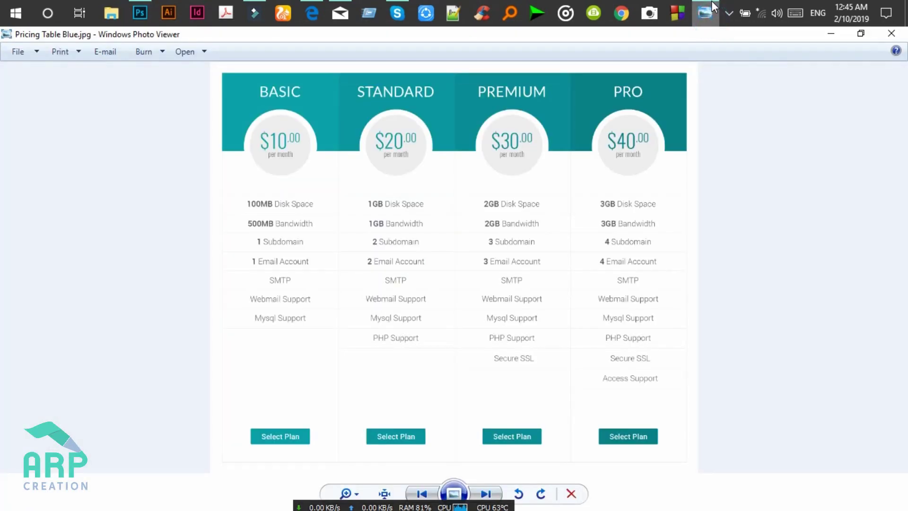
click(706, 13)
scroll(345, 391, up, 1)
click(416, 344)
drag(416, 344, 411, 344)
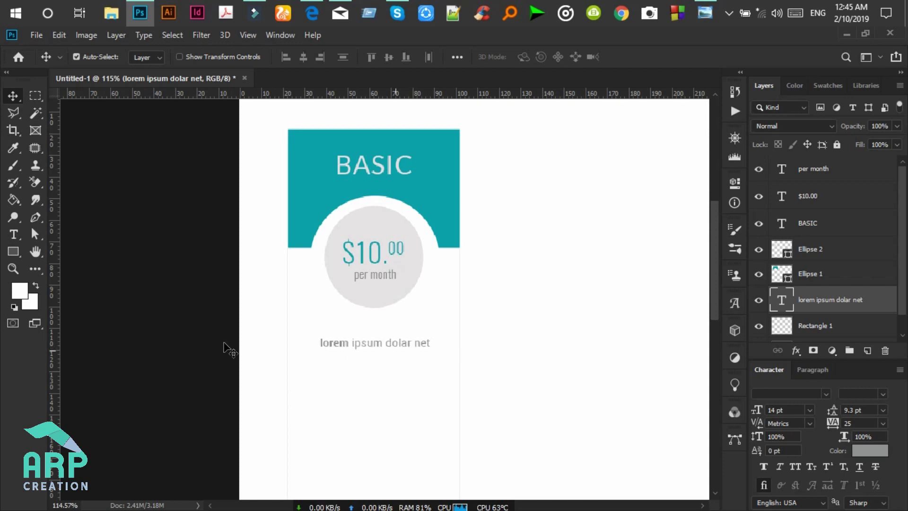
Step: Draw a horizontal line across the card's width with the Line Tool
click(18, 257)
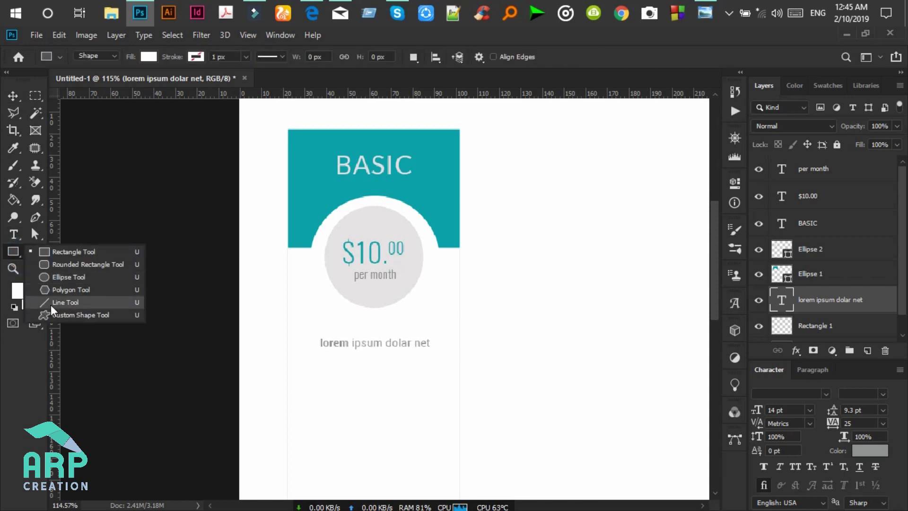
click(18, 253)
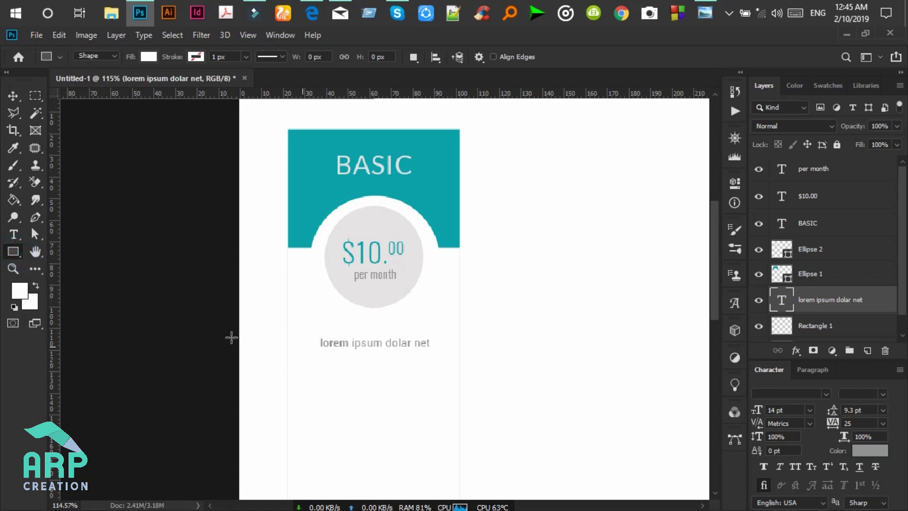
click(19, 255)
click(59, 306)
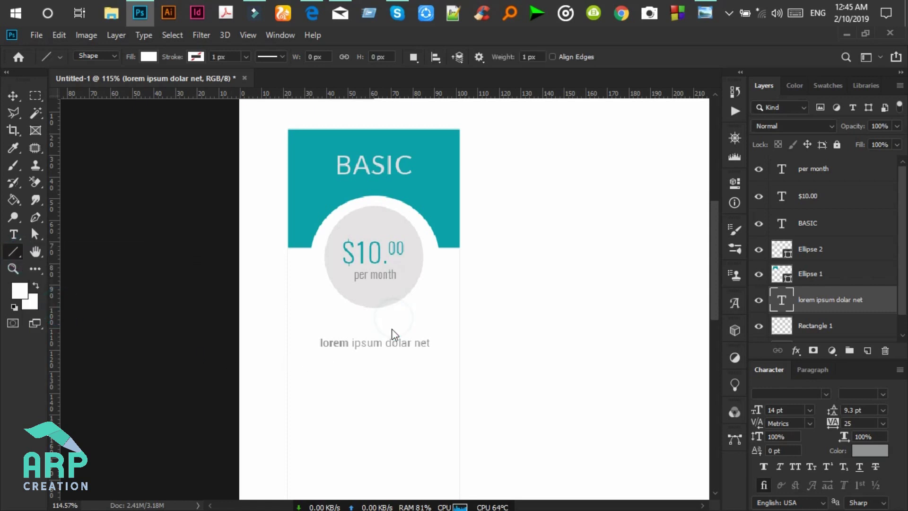
scroll(391, 326, up, 1)
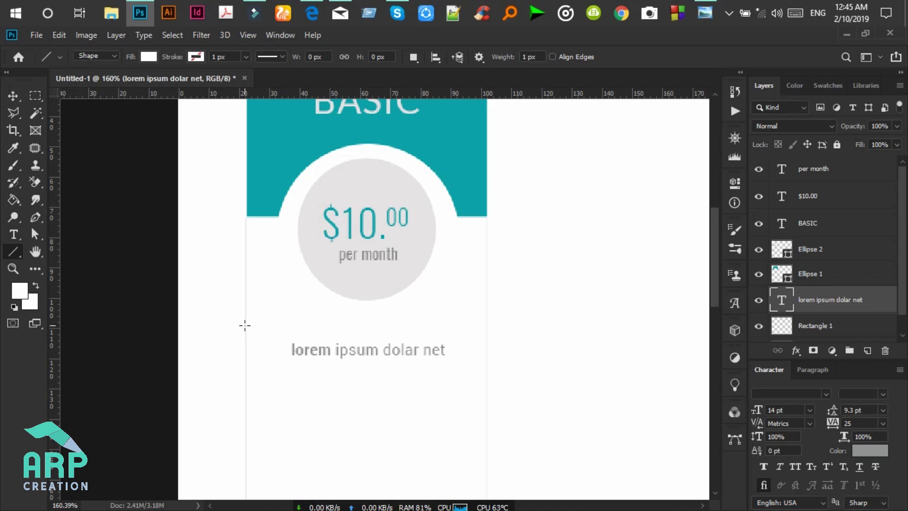
drag(247, 325, 487, 331)
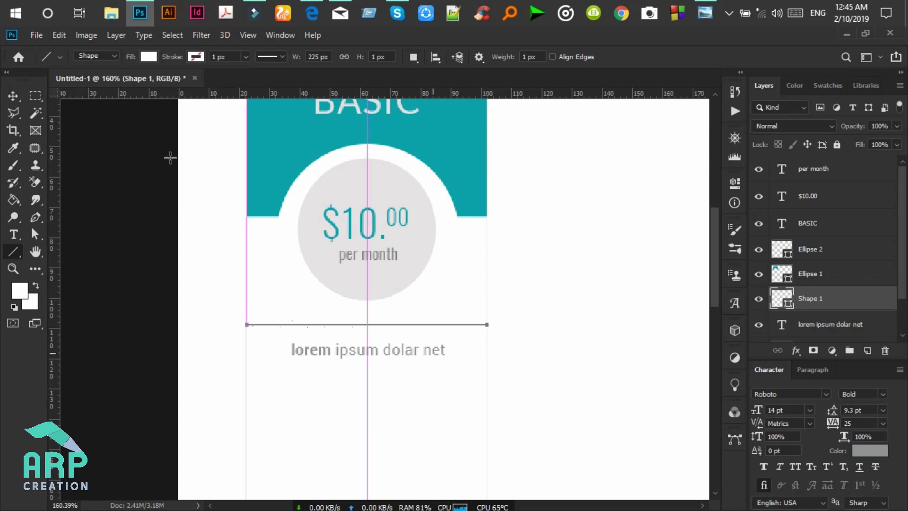
Step: Give the line no fill and a light grey stroke, then nudge it just above the text
click(149, 59)
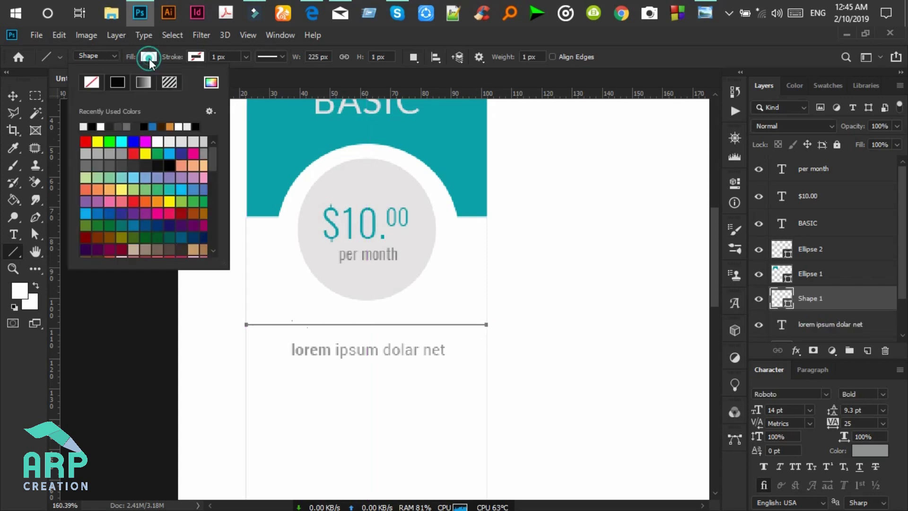
click(195, 56)
click(131, 126)
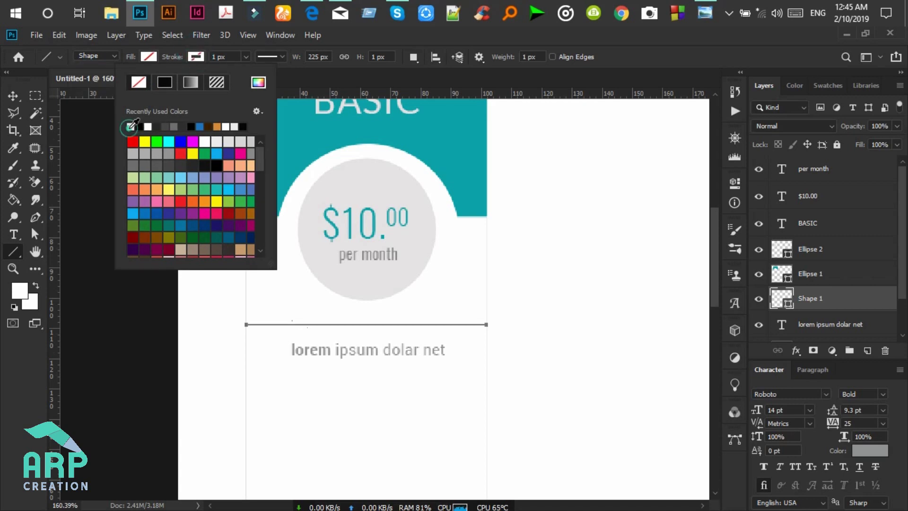
click(14, 96)
click(13, 96)
key(Down)
key(Down)
key(Down)
key(Down)
key(Down)
key(Down)
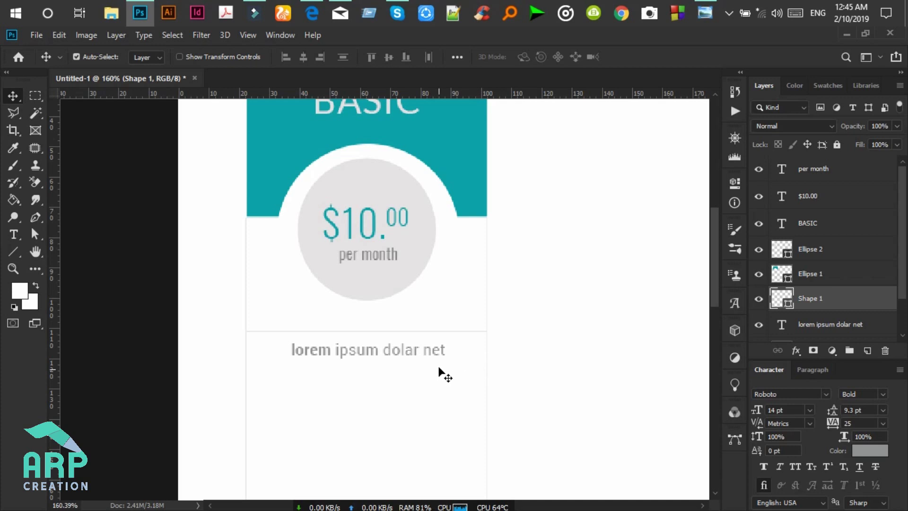
Step: Duplicate the divider line and move the copy below the feature text
scroll(440, 332, up, 1)
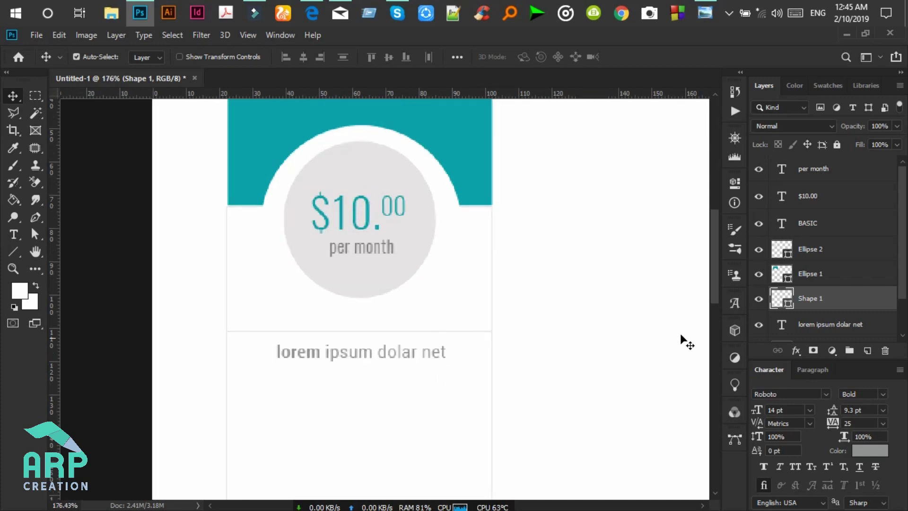
key(ctrl+j)
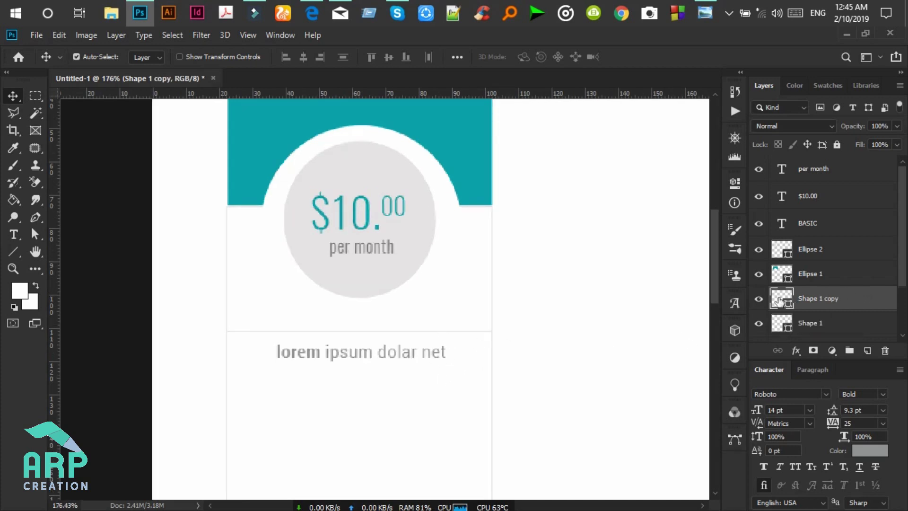
key(Down)
key(Down)
key(Down)
key(Down)
key(Down)
key(Down)
key(Down)
key(Down)
key(Down)
key(Down)
key(Down)
key(Down)
key(Down)
key(Down)
key(Down)
key(Down)
key(Down)
key(Down)
key(Down)
key(Down)
key(Down)
key(Down)
key(Down)
key(Down)
key(Down)
key(Down)
key(Down)
key(Down)
key(Down)
key(Down)
key(Down)
key(Down)
key(Down)
key(Down)
key(Down)
key(Down)
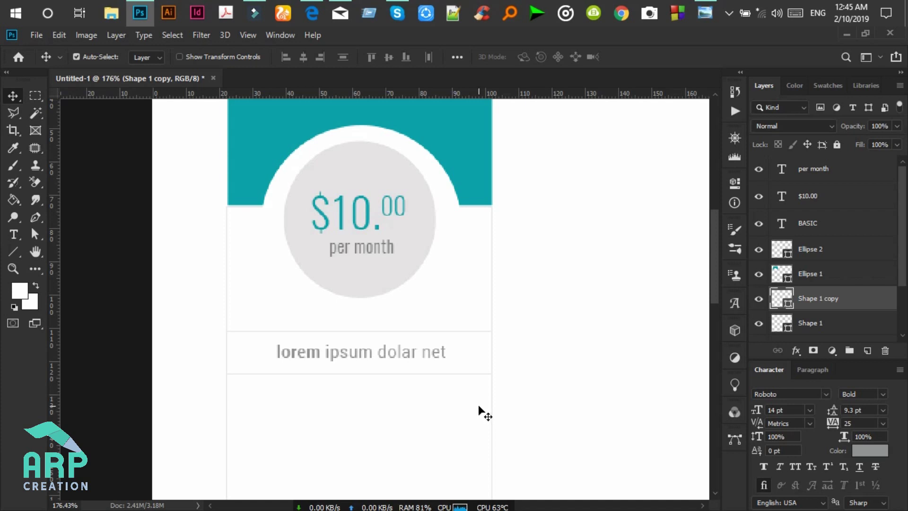
scroll(485, 413, down, 3)
drag(716, 236, 716, 284)
Step: Duplicate the feature text with both dividers and nudge the copy down as a new row
scroll(367, 345, down, 3)
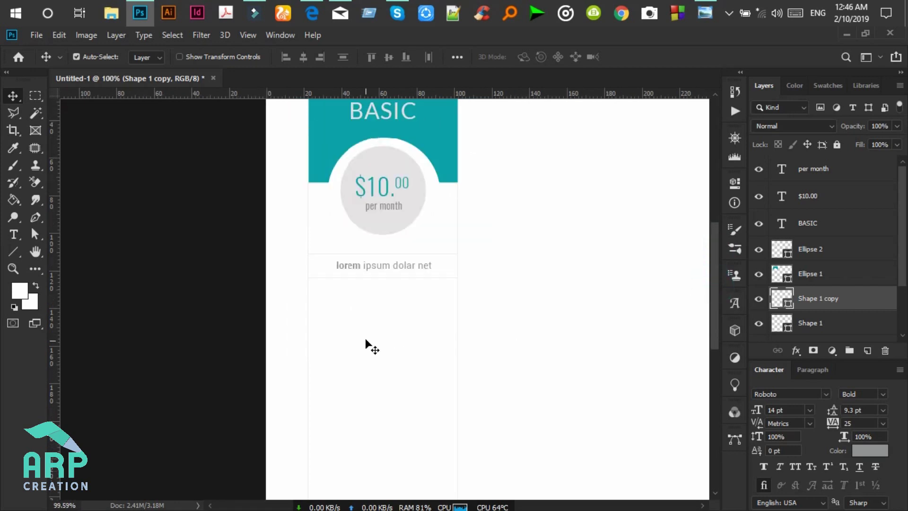
scroll(365, 340, down, 1)
scroll(395, 277, up, 2)
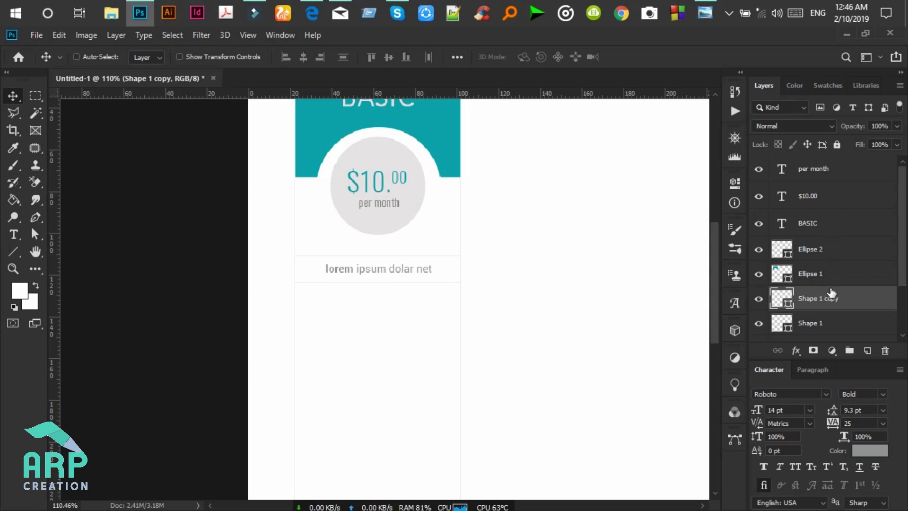
shift+click(817, 326)
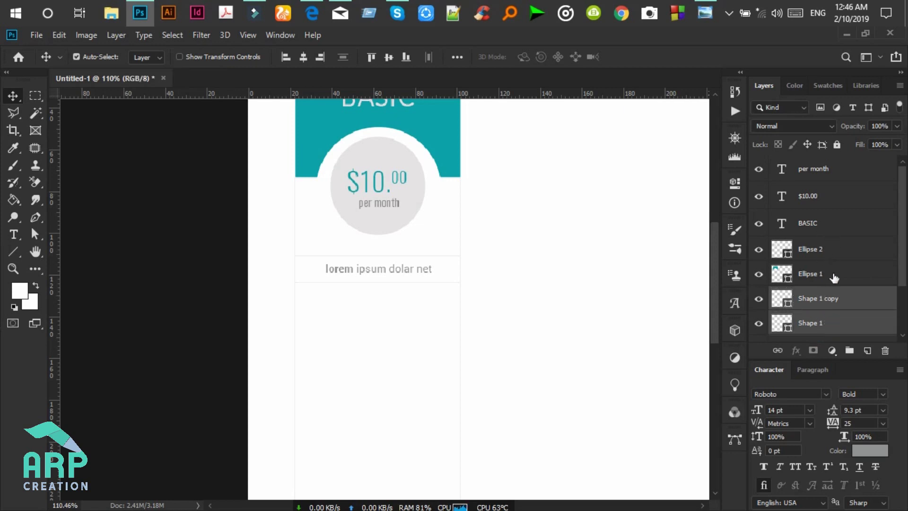
scroll(834, 278, down, 1)
shift+click(826, 326)
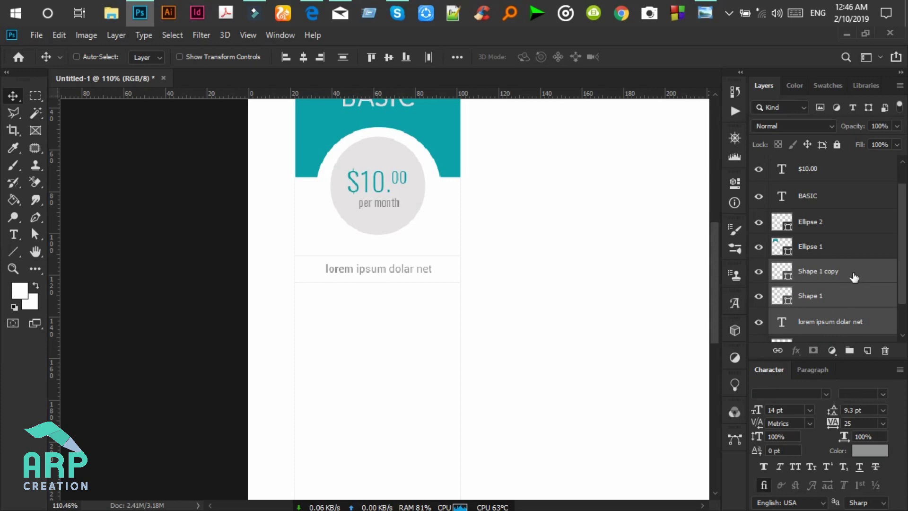
key(ctrl+j)
key(Down)
key(Down)
key(Down)
key(Down)
key(Down)
key(Down)
key(Down)
key(Down)
key(Down)
key(Down)
key(Down)
key(Down)
key(Down)
key(Down)
key(Down)
key(Down)
key(Down)
key(Down)
key(Down)
key(Down)
key(Down)
key(Down)
key(Down)
key(Down)
key(Down)
key(Down)
key(Down)
key(Down)
key(Down)
key(Down)
key(Down)
key(Down)
key(Down)
key(Down)
key(Down)
key(Down)
key(Down)
key(Down)
key(Down)
key(Down)
key(Down)
key(Down)
key(Down)
key(Down)
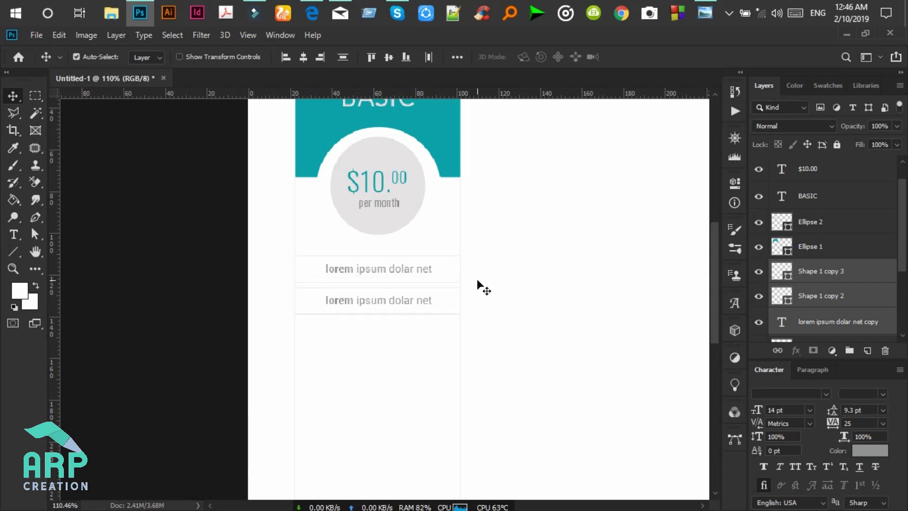
Step: Delete the redundant divider copy and move the second row up to close the gap
scroll(428, 292, up, 5)
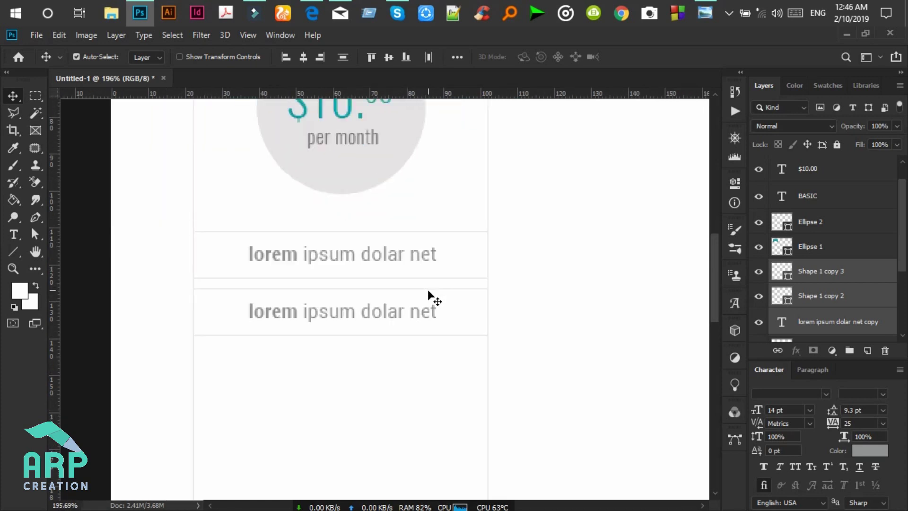
scroll(428, 291, up, 2)
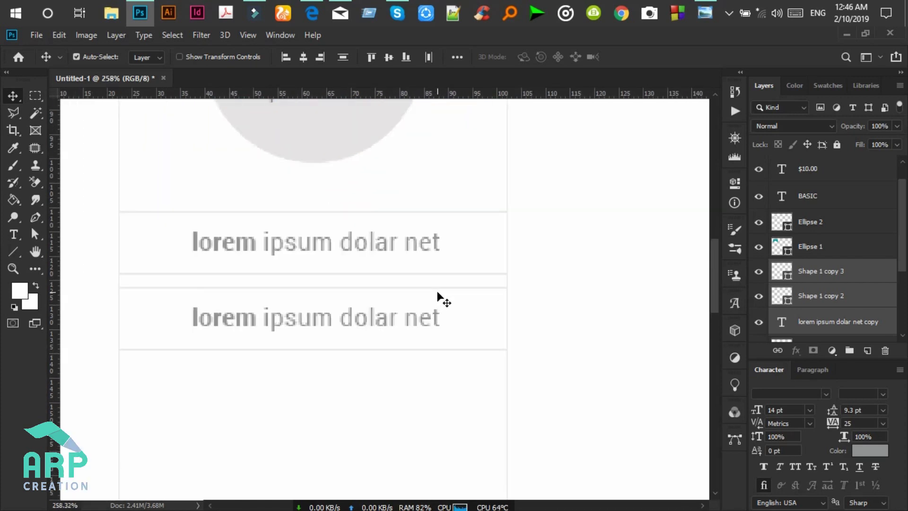
click(827, 300)
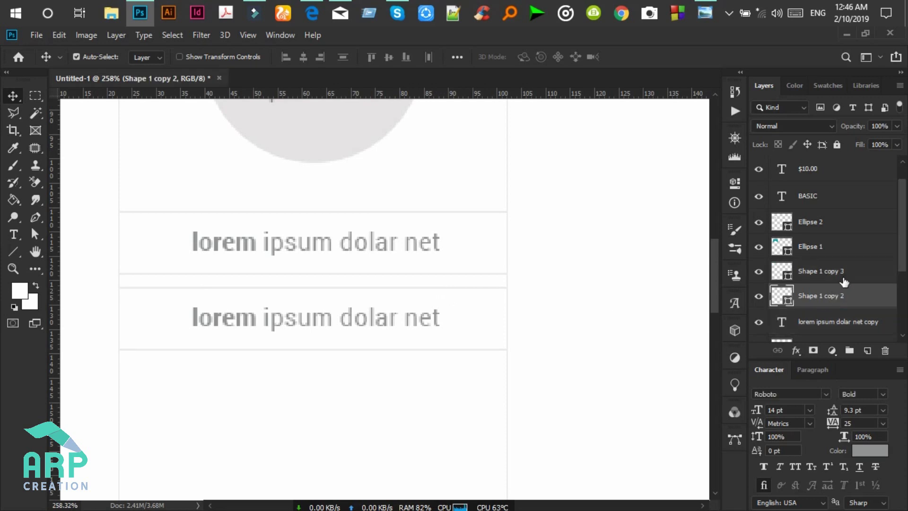
key(Delete)
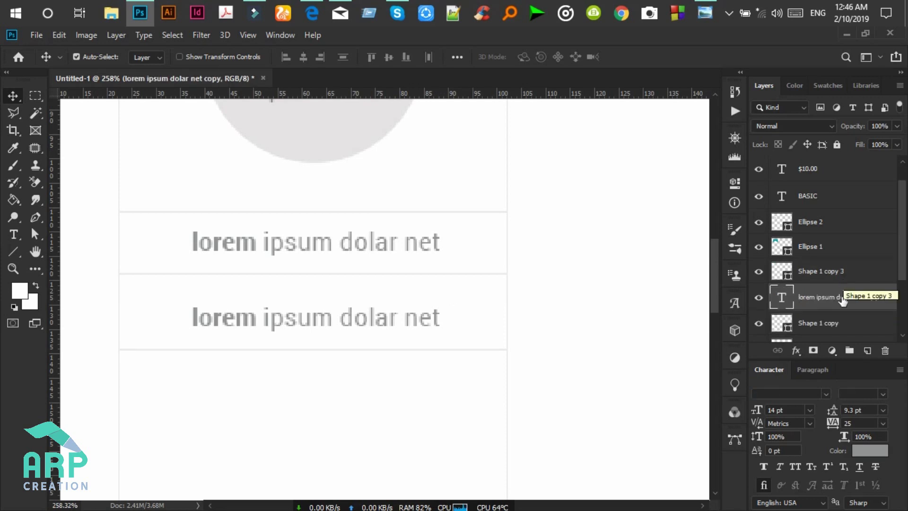
ctrl+click(833, 277)
key(Up)
key(Up)
key(Up)
key(Up)
key(Up)
key(Up)
key(Up)
key(Up)
key(Up)
key(Up)
key(Up)
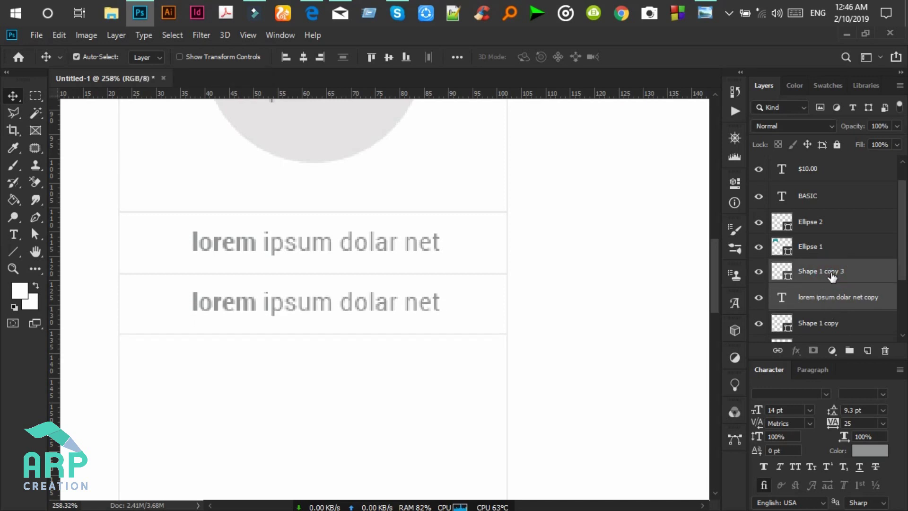
Step: Alt-drag both feature rows with their dividers and shift the copies below the existing ones
scroll(771, 311, down, 2)
scroll(809, 294, up, 1)
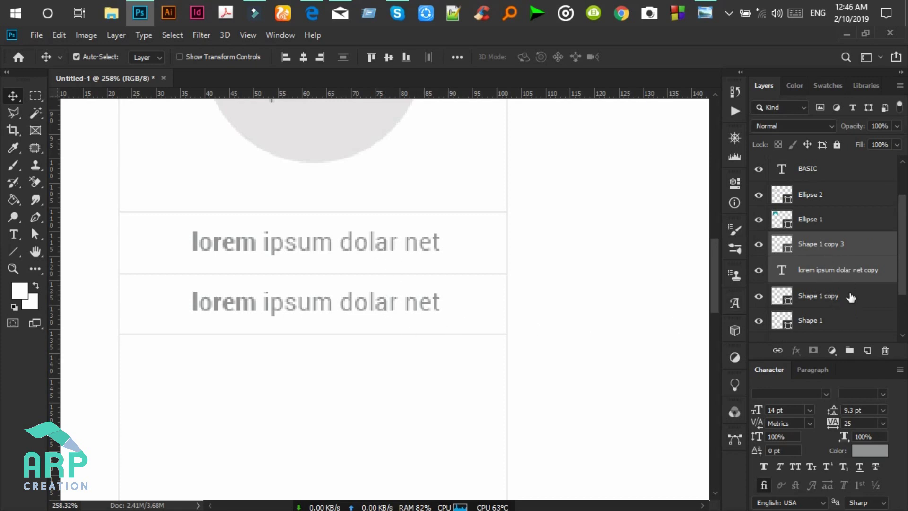
scroll(850, 297, down, 2)
ctrl+click(835, 293)
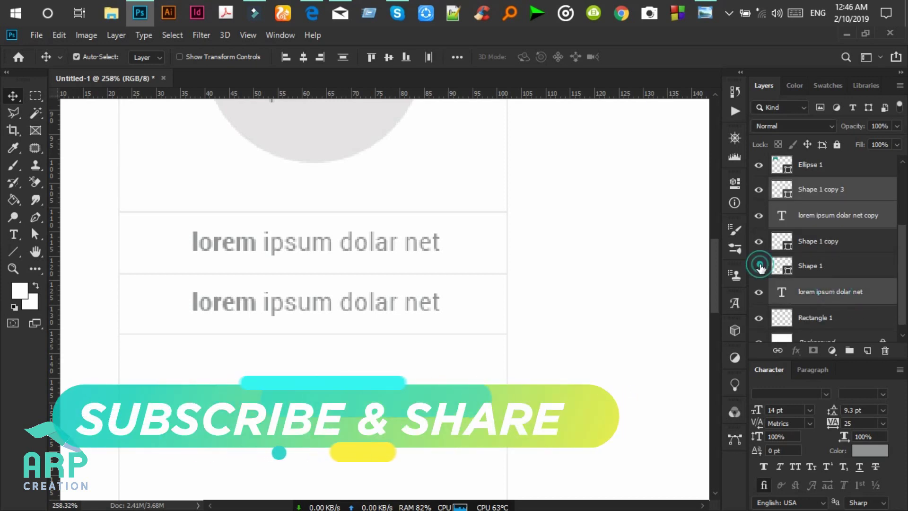
ctrl+click(839, 244)
scroll(452, 274, down, 5)
alt+drag(452, 276, 461, 287)
key(shift+Down)
key(shift+Down)
key(shift+Down)
key(shift+Down)
key(Down)
key(Down)
key(Down)
key(Down)
key(Down)
key(Down)
key(Down)
key(Down)
key(Down)
key(Down)
key(Down)
key(Down)
key(Down)
key(Down)
key(Down)
key(Down)
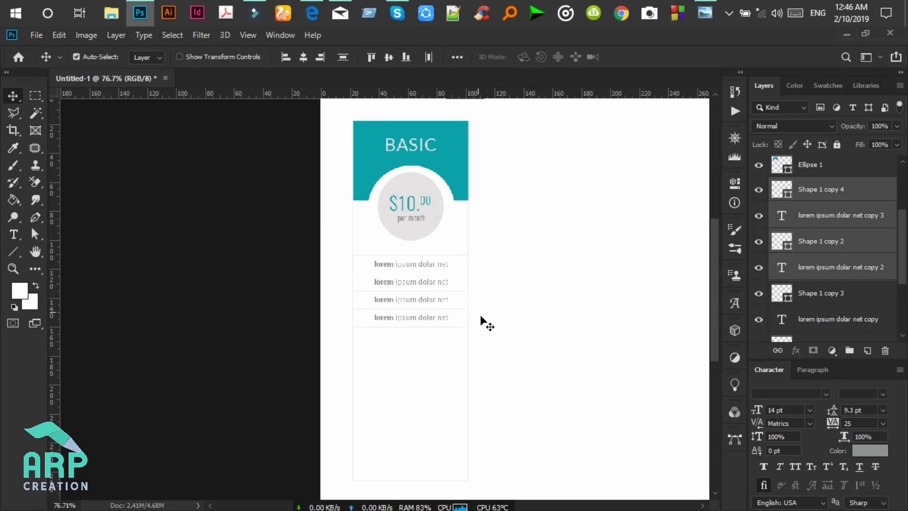
Step: Alt-duplicate the bottom two rows and shift them down until all six are evenly spaced
scroll(463, 333, up, 3)
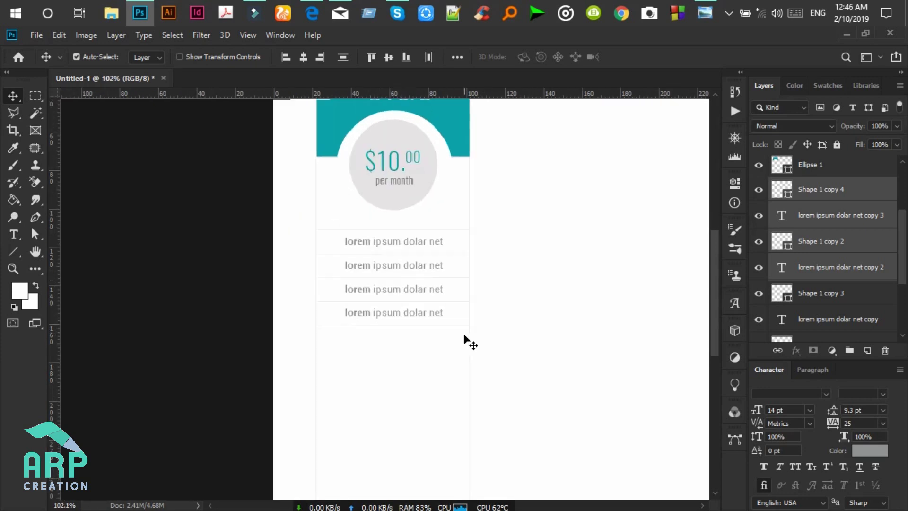
scroll(463, 335, up, 3)
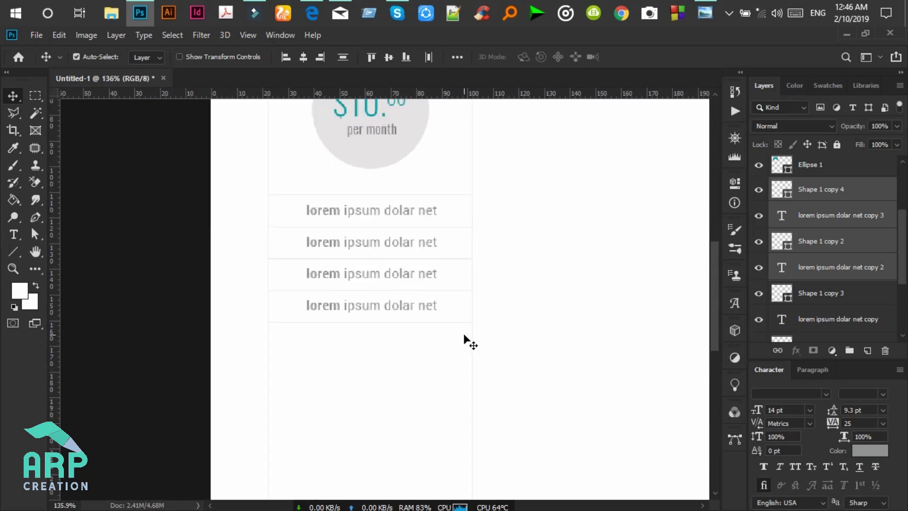
scroll(464, 334, down, 5)
scroll(361, 364, up, 1)
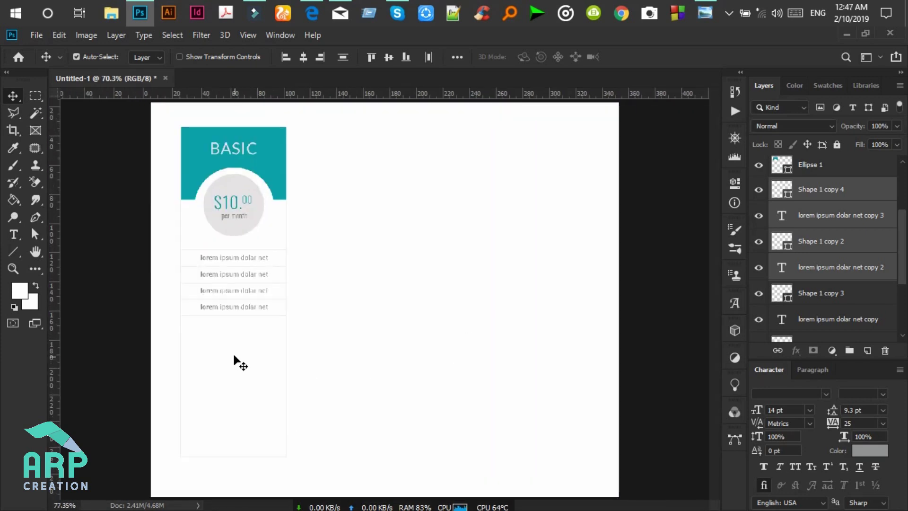
key(alt+shift+Down)
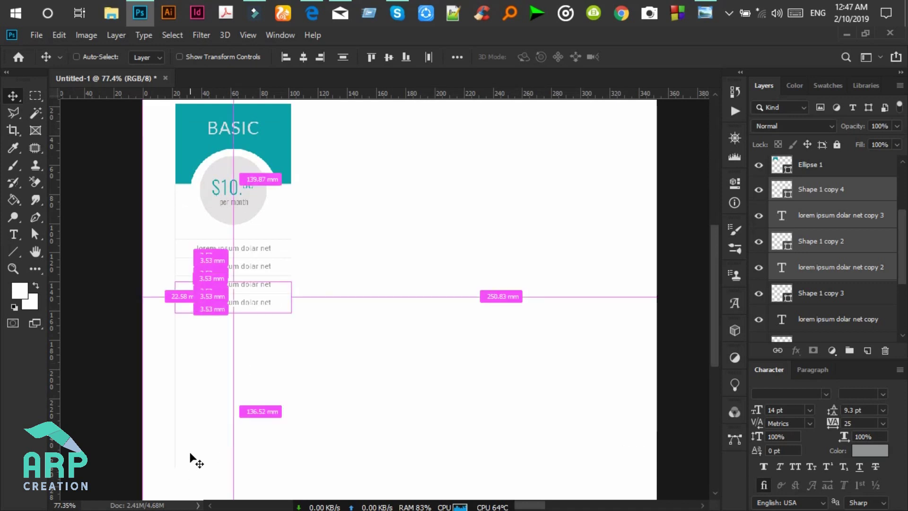
key(shift+Down)
key(shift+Down)
key(shift+Down)
key(shift+Down)
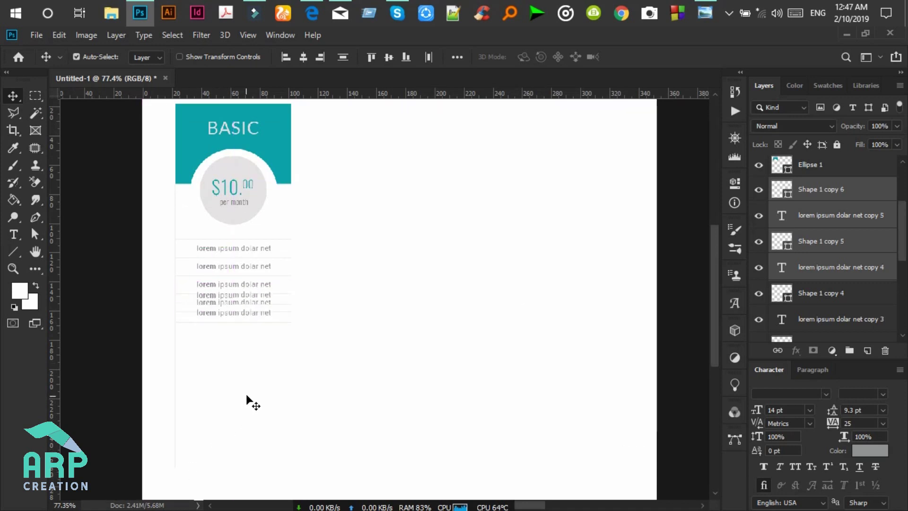
key(shift+Down)
key(shift+Down)
key(shift+Down)
key(shift+Down)
key(shift+Down)
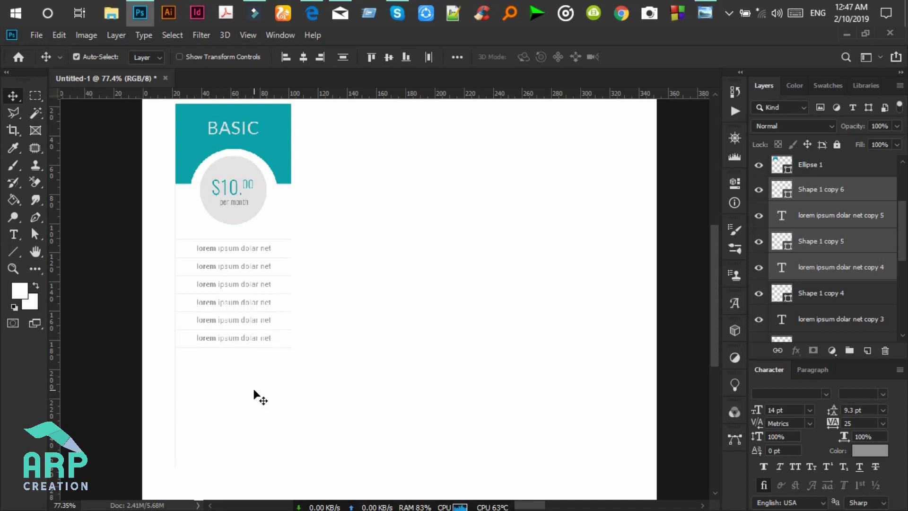
scroll(163, 474, down, 3)
key(ctrl+plus)
scroll(717, 301, down, 1)
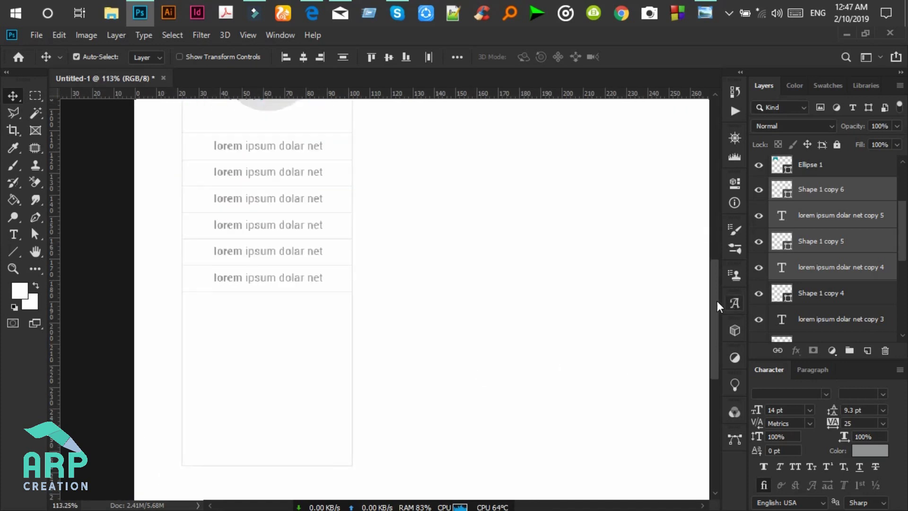
Step: Draw a button rectangle on a new layer below the feature rows
click(706, 11)
click(706, 11)
click(17, 251)
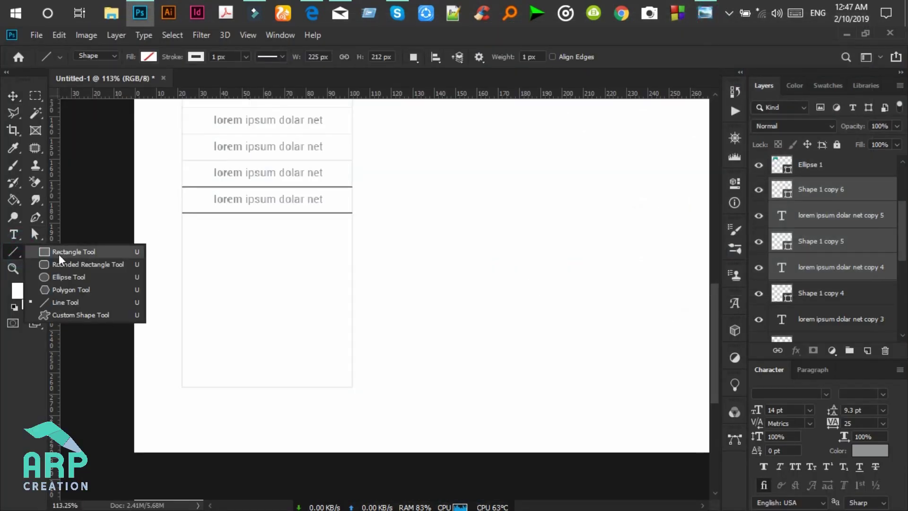
click(59, 252)
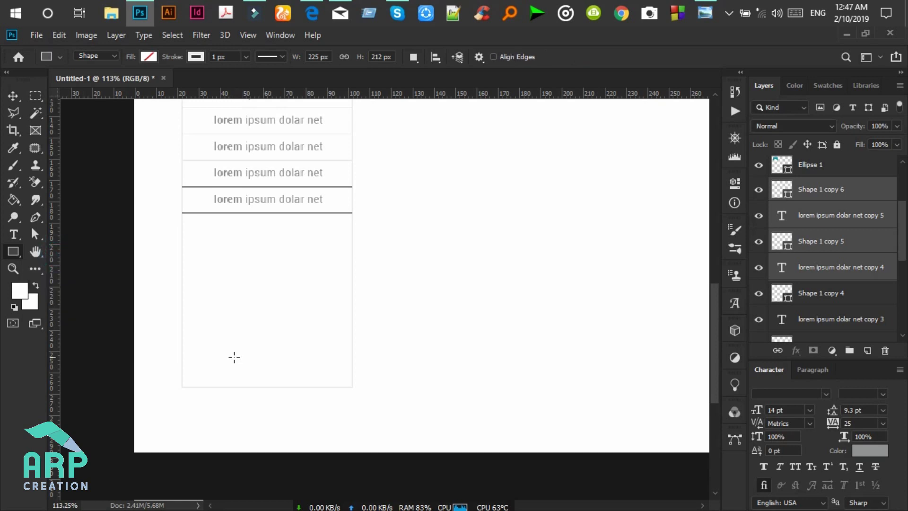
click(868, 351)
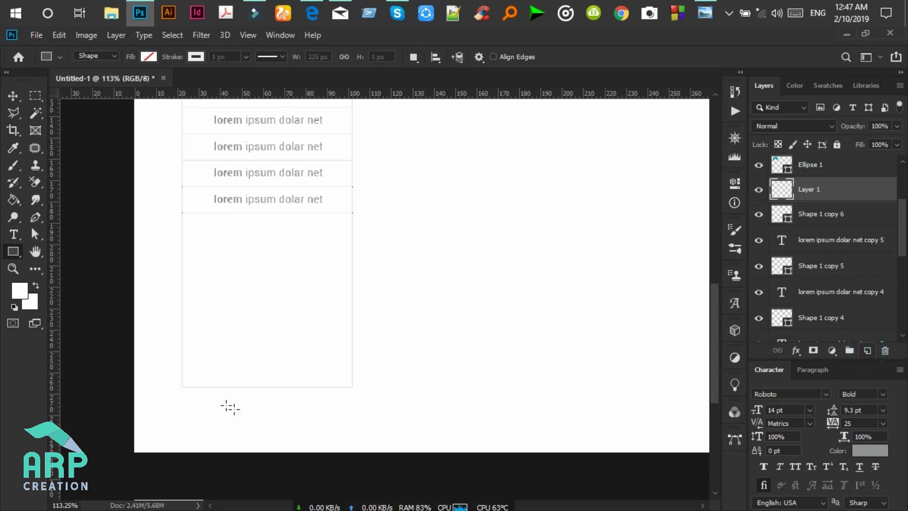
drag(211, 346, 308, 369)
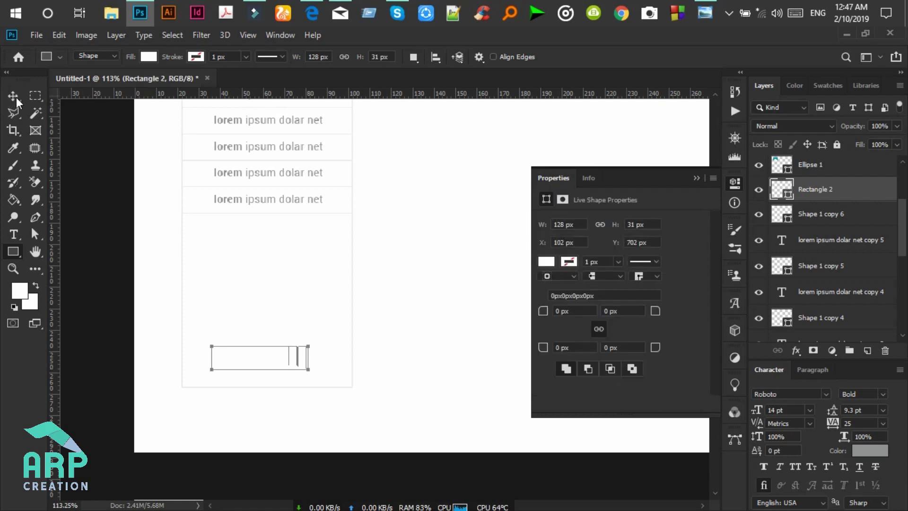
click(13, 96)
click(695, 179)
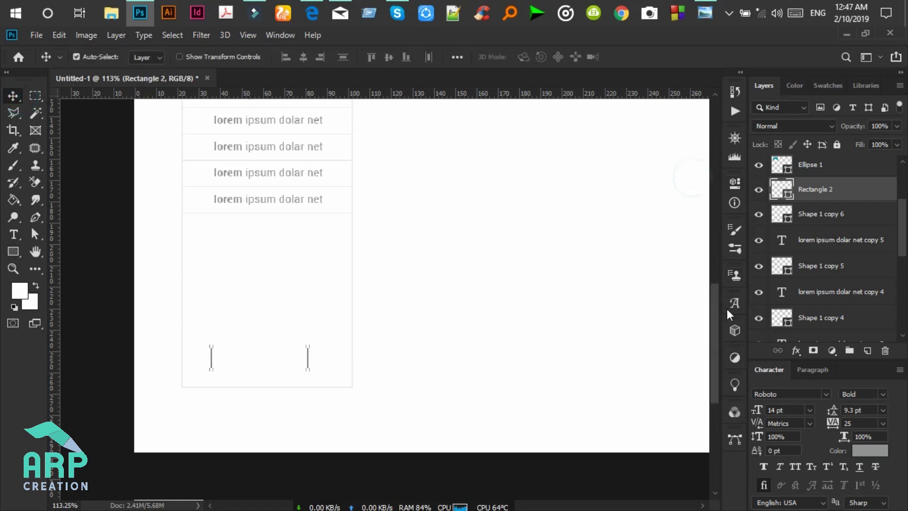
drag(714, 324, 713, 262)
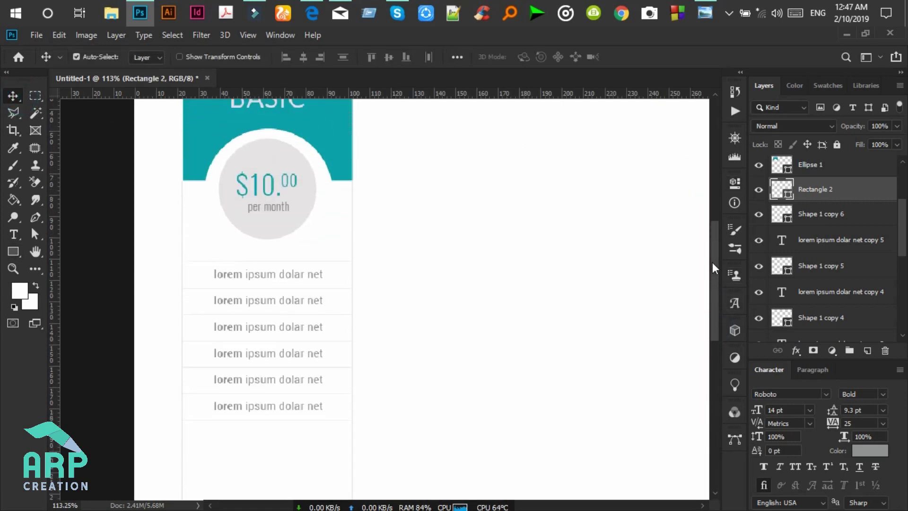
Step: Fill the rectangle with the header's teal #09a3a9 and move it up under the rows
double_click(782, 190)
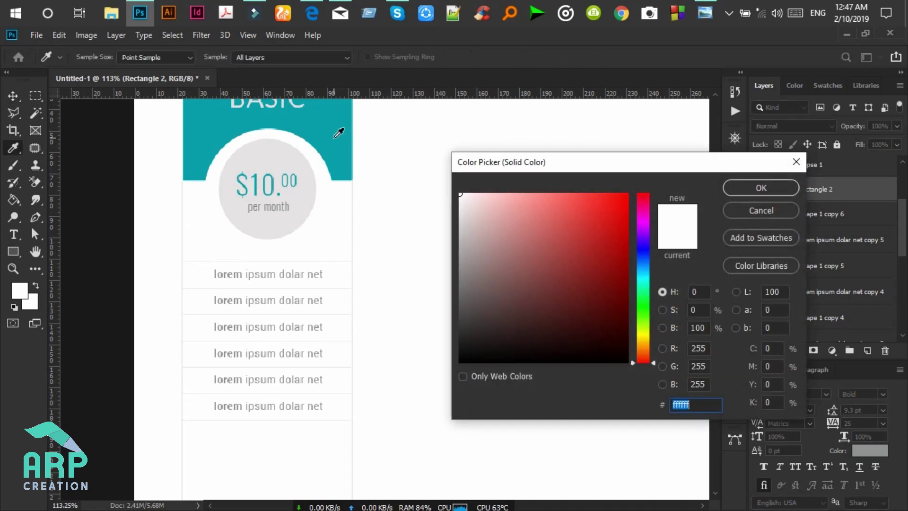
click(340, 130)
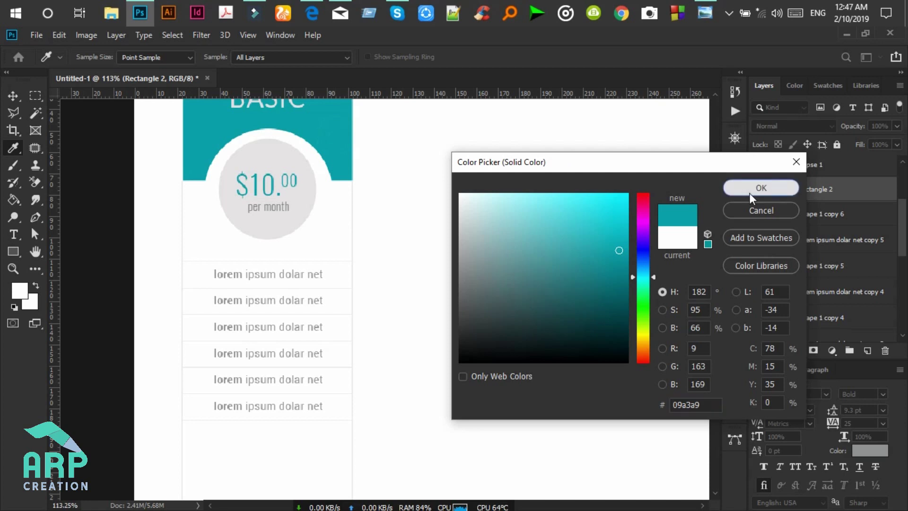
click(750, 193)
drag(718, 246, 718, 292)
click(15, 97)
drag(271, 418, 274, 411)
Step: Add a 'Select plan' text layer positioned on the teal button
click(11, 235)
click(251, 368)
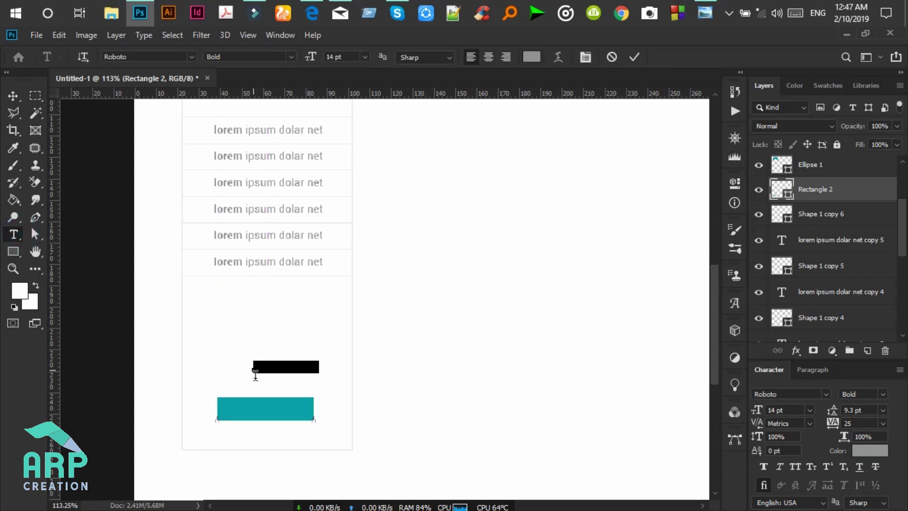
drag(256, 381, 234, 426)
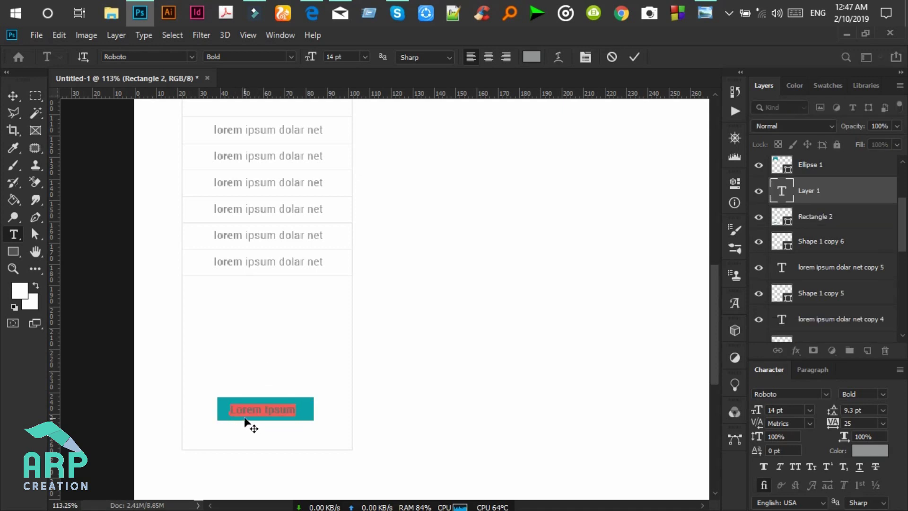
text(Select plan)
Step: Make the Select plan text white #ffffff and nudge it right
key(ctrl+a)
click(532, 57)
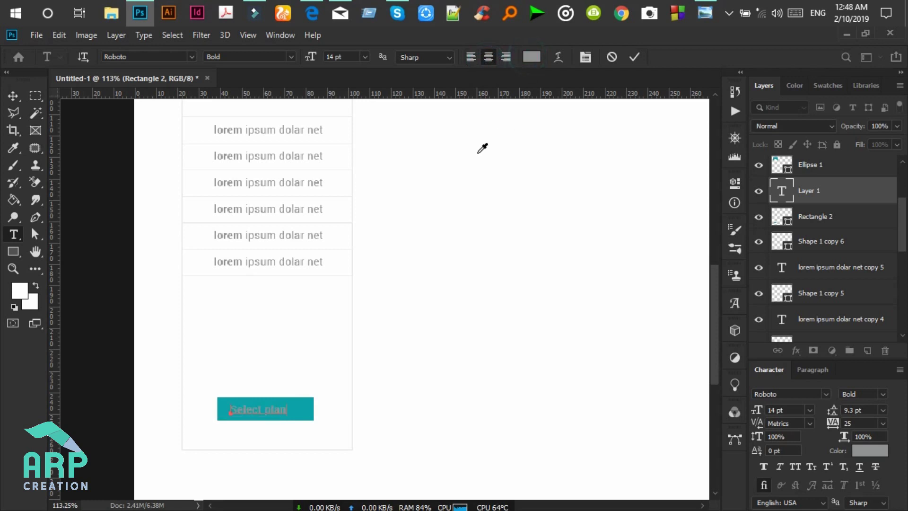
click(406, 216)
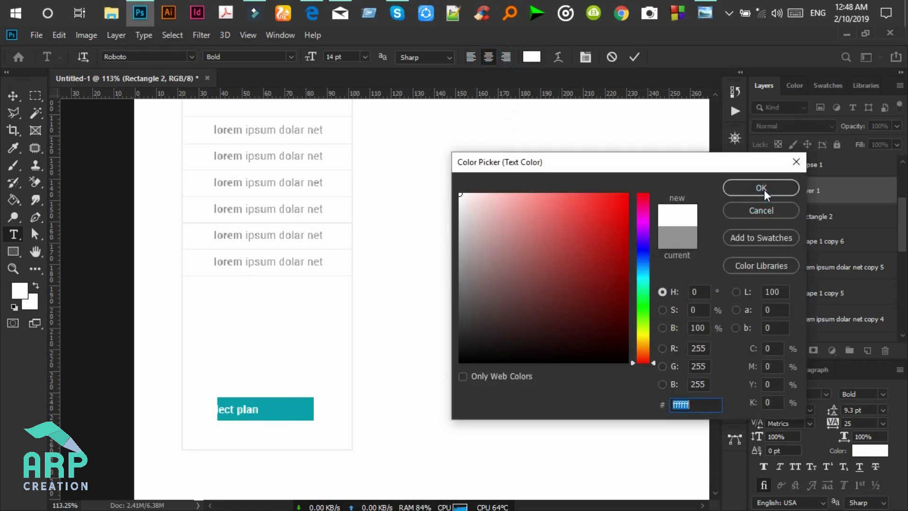
click(763, 189)
click(14, 95)
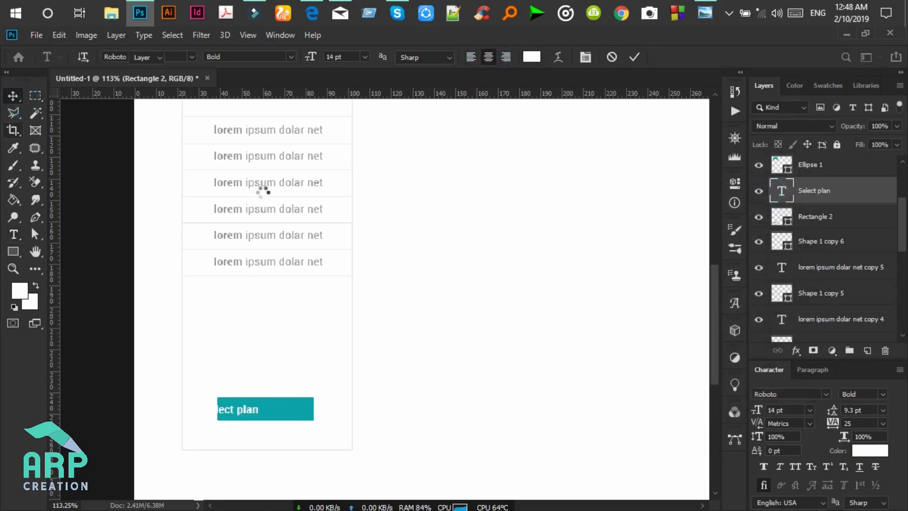
key(Right)
key(Right)
key(Right)
key(Right)
key(Right)
key(Right)
key(Right)
key(Right)
key(Right)
key(Right)
key(Right)
key(Right)
key(Right)
key(Right)
key(Right)
key(Right)
key(Right)
key(Right)
key(Right)
key(Right)
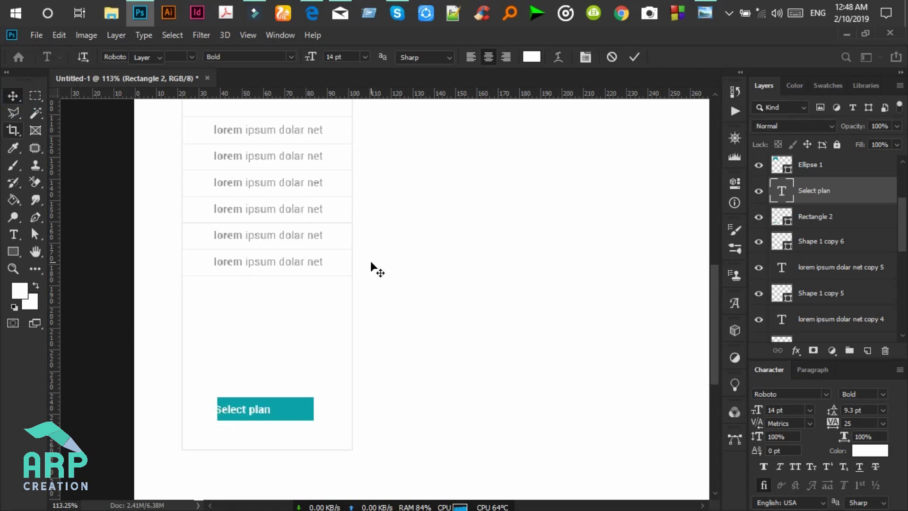
key(Right)
key(Right)
key(Right)
key(Right)
key(Right)
key(Right)
key(Right)
key(Right)
key(Right)
key(Right)
key(Right)
key(Right)
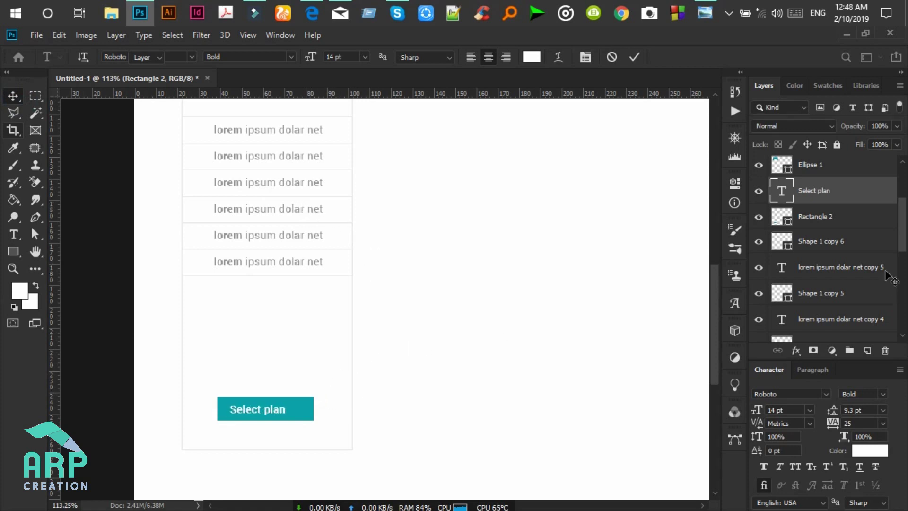
Step: Align the Select plan text's horizontal centre with the Rectangle 2 button
ctrl+click(828, 218)
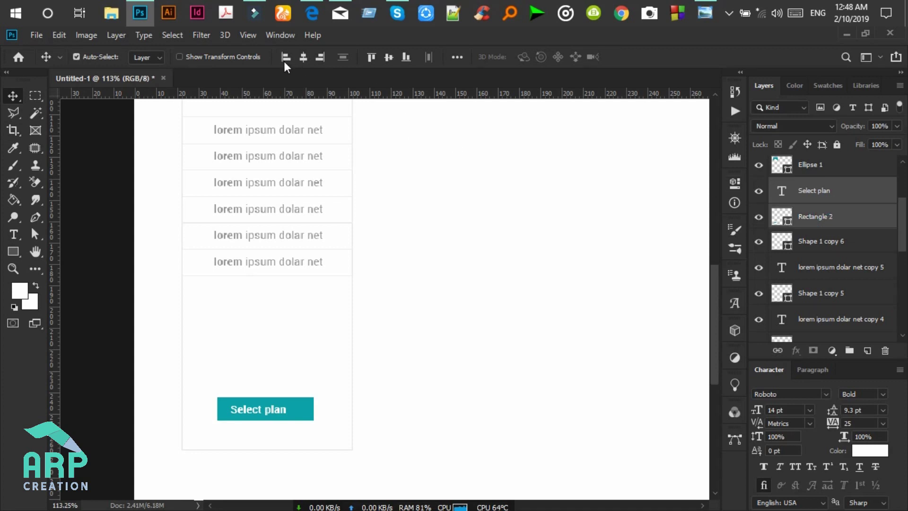
click(304, 58)
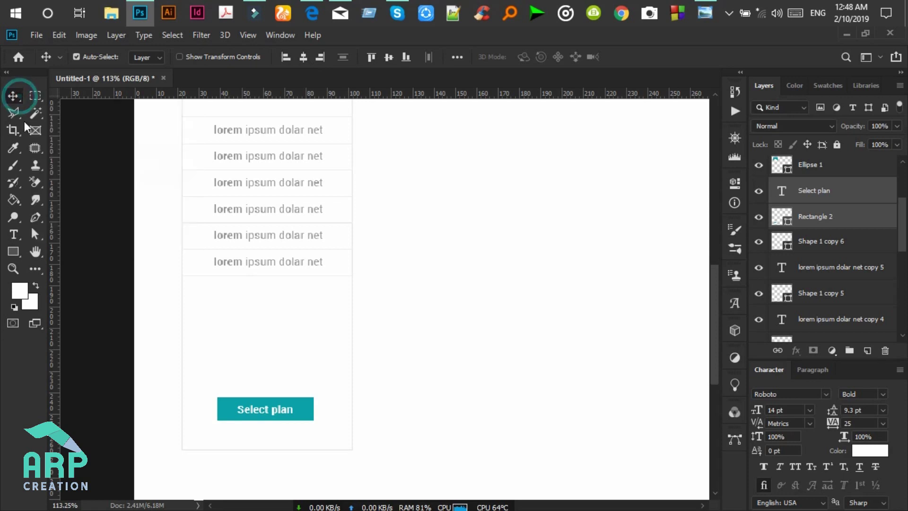
scroll(203, 336, down, 3)
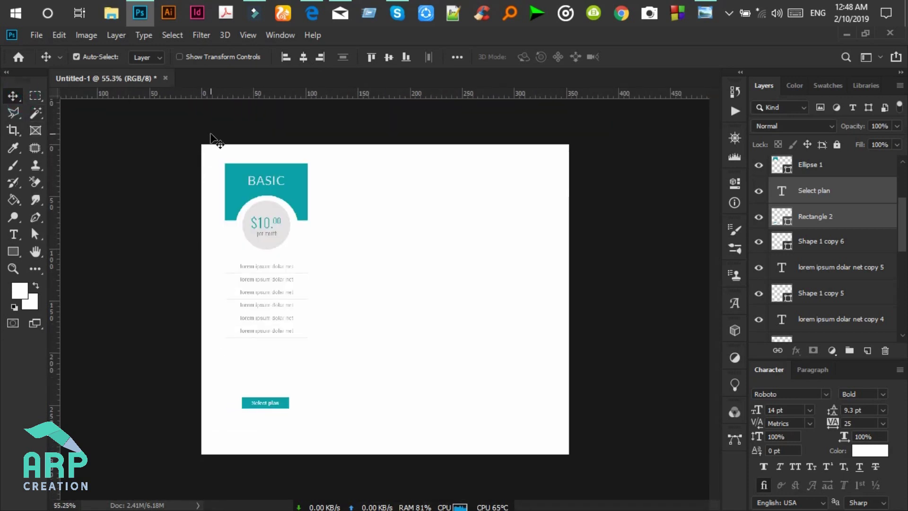
Step: Marquee-select all BASIC card layers and group them as Group 1
drag(197, 135, 338, 466)
scroll(880, 233, up, 3)
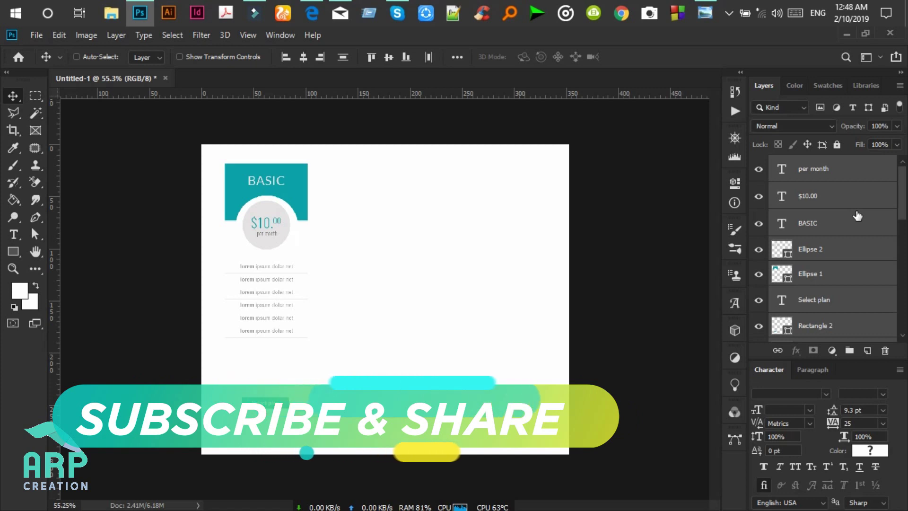
key(ctrl)
key(ctrl+g)
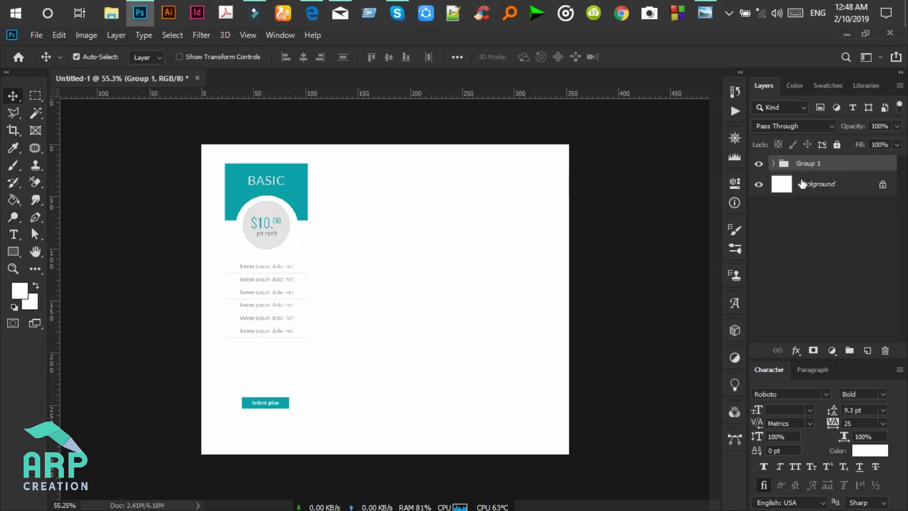
Step: Duplicate Group 1, set Auto-Select to Group, and drag the copy right of the first card
key(ctrl+j)
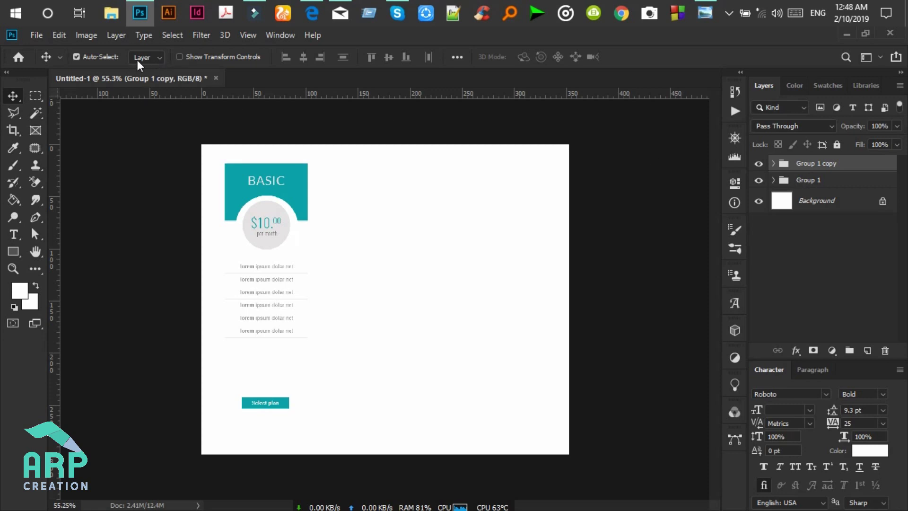
click(156, 58)
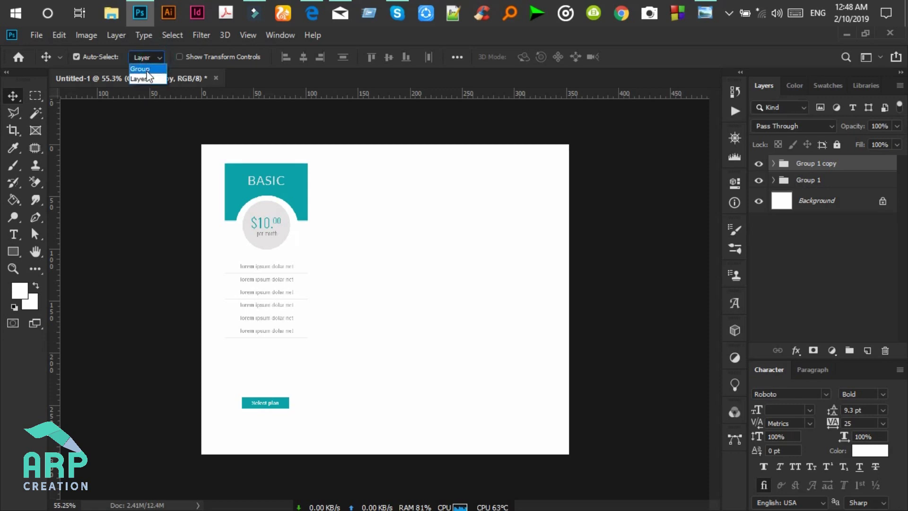
click(144, 75)
drag(286, 172, 377, 171)
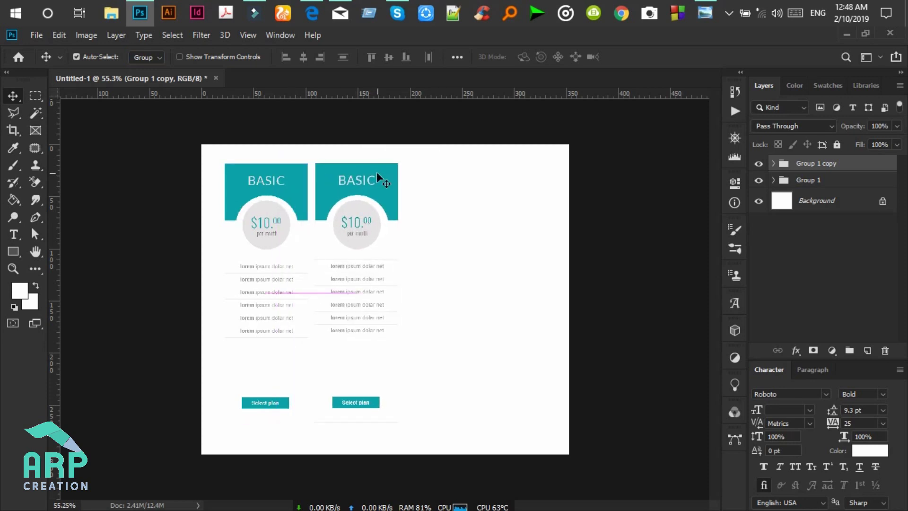
Step: Nudge the second card into alignment beside the first, checking the reference image
click(704, 13)
click(704, 14)
key(Left)
key(Left)
key(Left)
key(Left)
key(Left)
key(Left)
key(Left)
key(Left)
key(Left)
key(Left)
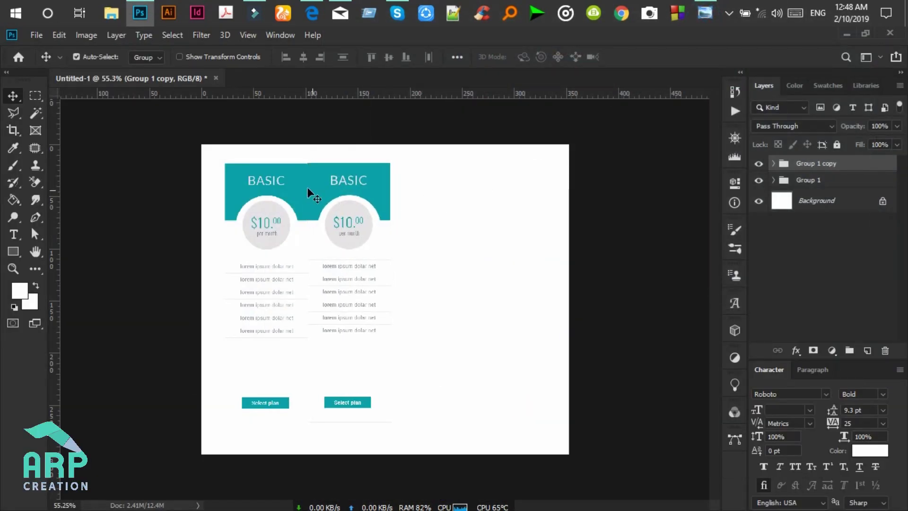
scroll(343, 199, up, 3)
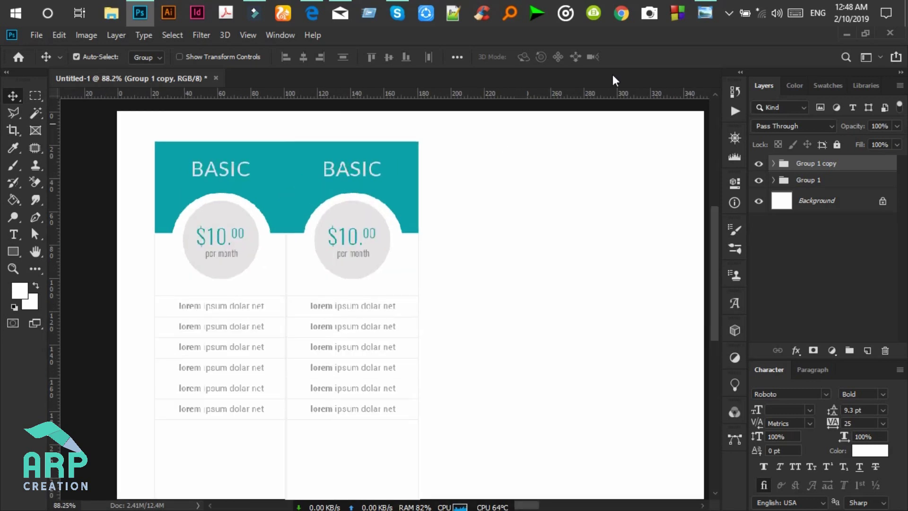
mouse_move(704, 9)
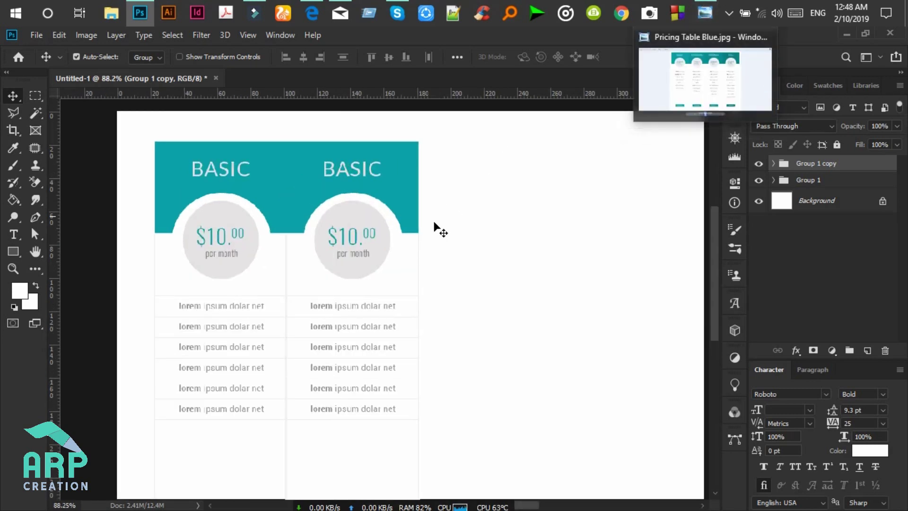
scroll(406, 261, up, 3)
drag(407, 258, 410, 259)
scroll(419, 262, down, 3)
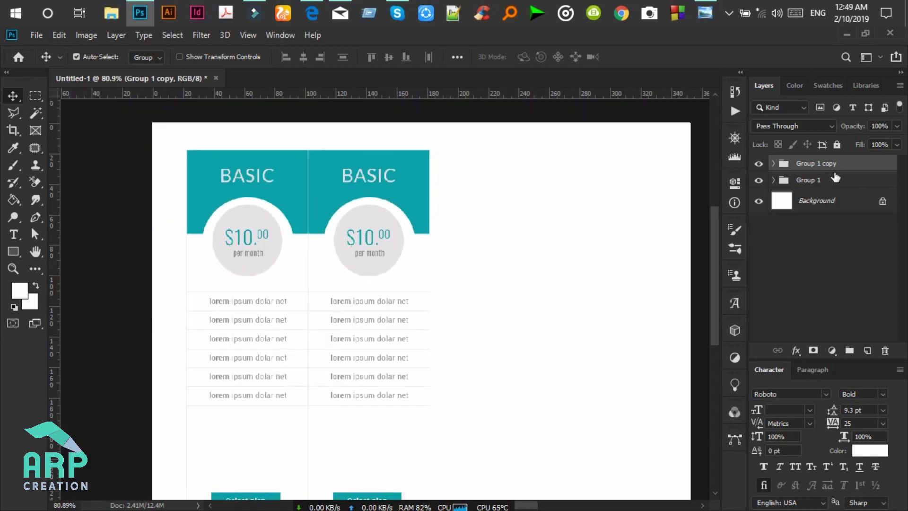
Step: Select both Group 1 and Group 1 copy in the Layers panel
click(828, 180)
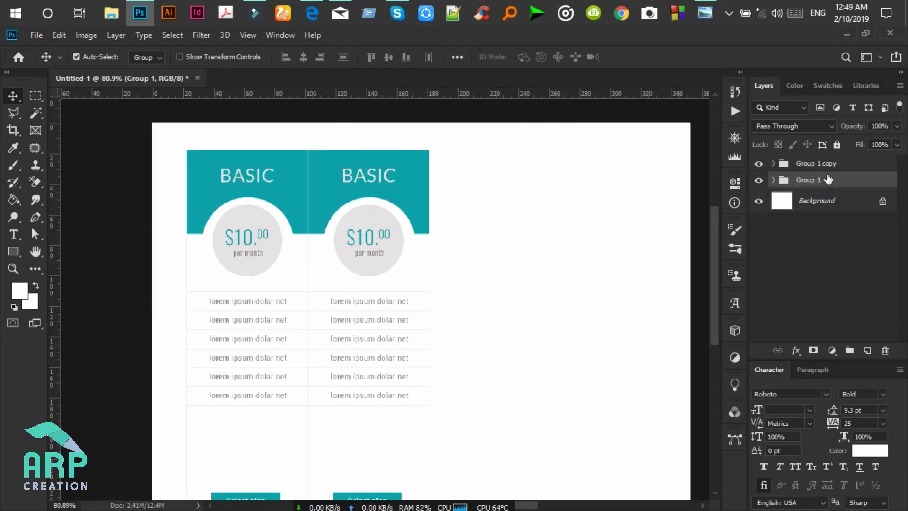
ctrl+click(836, 166)
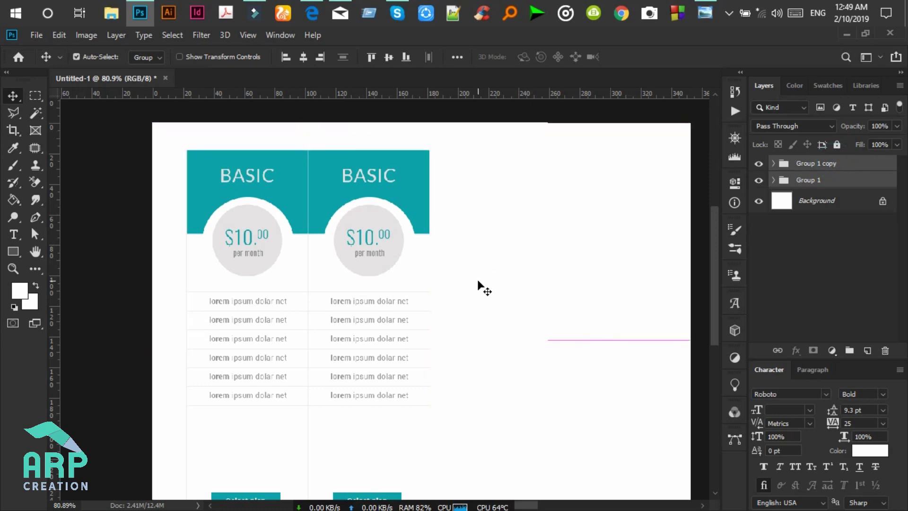
scroll(482, 289, down, 2)
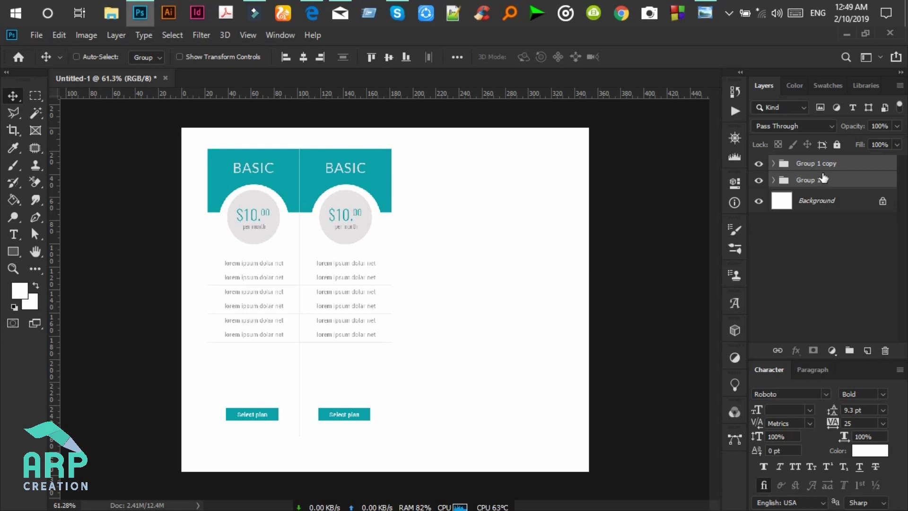
Step: Duplicate both column groups and drag the copies right to make four columns
key(ctrl+j)
key(ctrl)
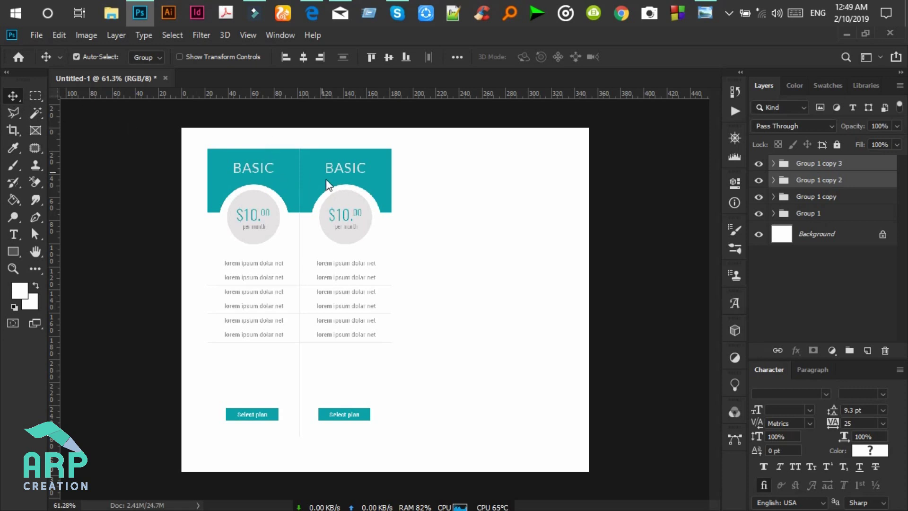
drag(326, 182, 509, 180)
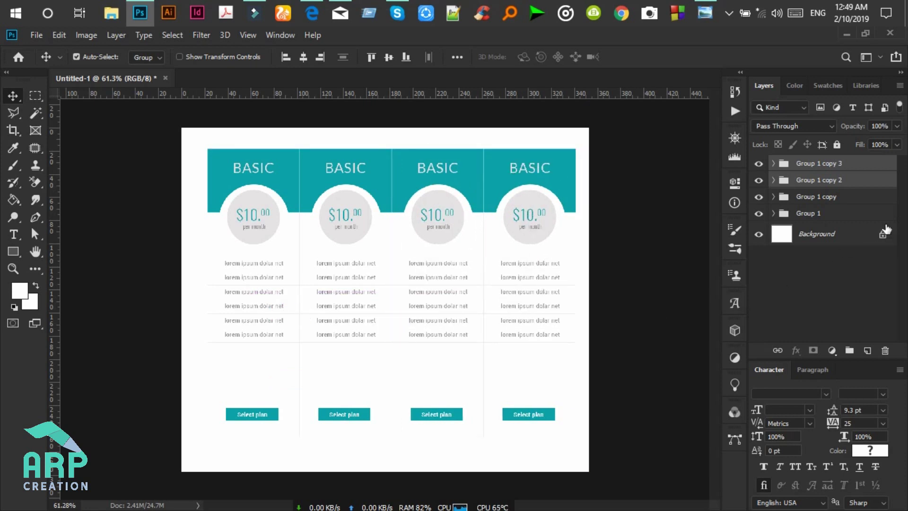
Step: Select all four column groups and nudge them into a centred position on the page
ctrl+click(838, 213)
ctrl+click(839, 199)
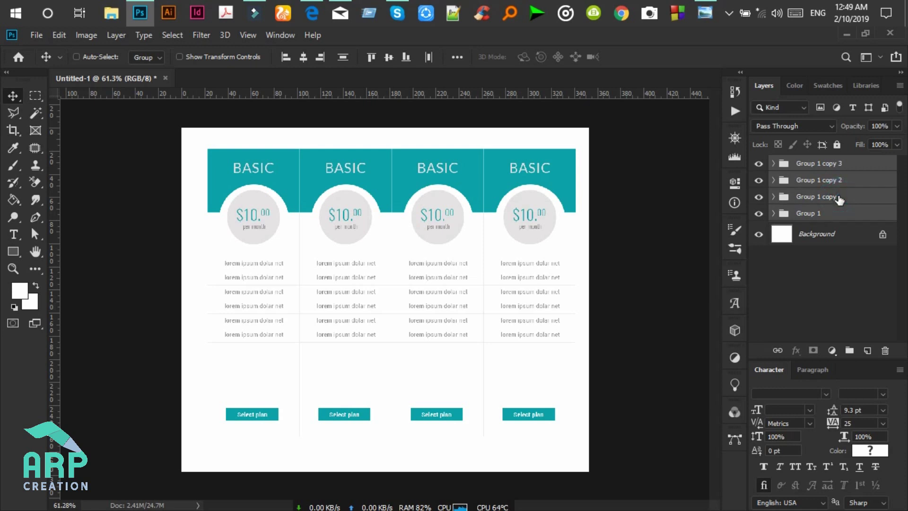
key(Left)
key(Left)
key(Left)
key(Left)
key(Left)
key(Left)
key(Left)
key(Left)
key(Left)
key(Left)
key(Left)
key(Left)
key(Left)
key(Left)
key(Left)
key(Left)
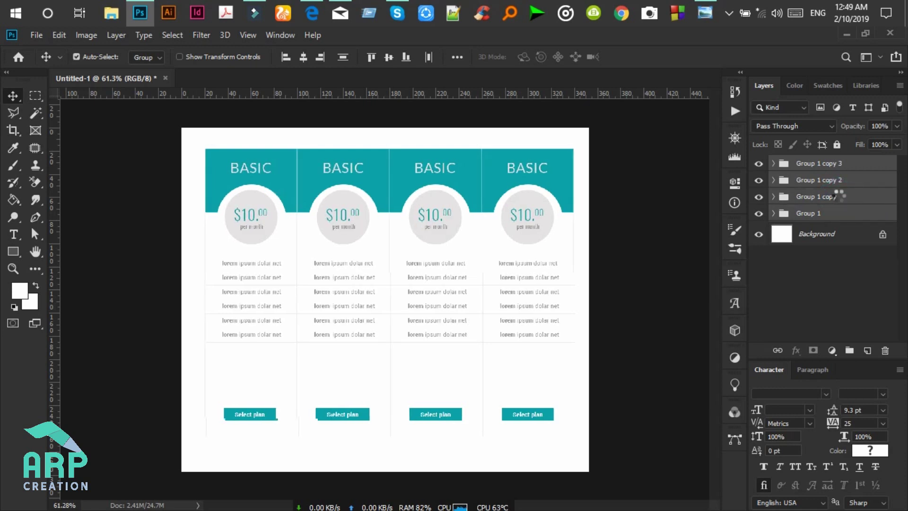
key(Left)
key(Left)
key(Left)
key(Left)
key(Left)
key(Left)
key(Left)
key(Left)
key(Left)
key(Left)
key(Left)
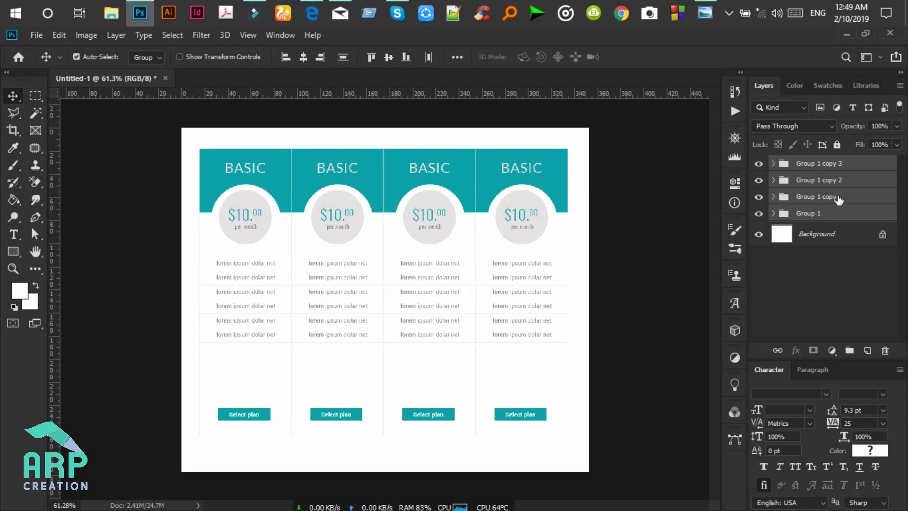
key(Right)
key(Right)
key(Right)
key(Right)
key(Right)
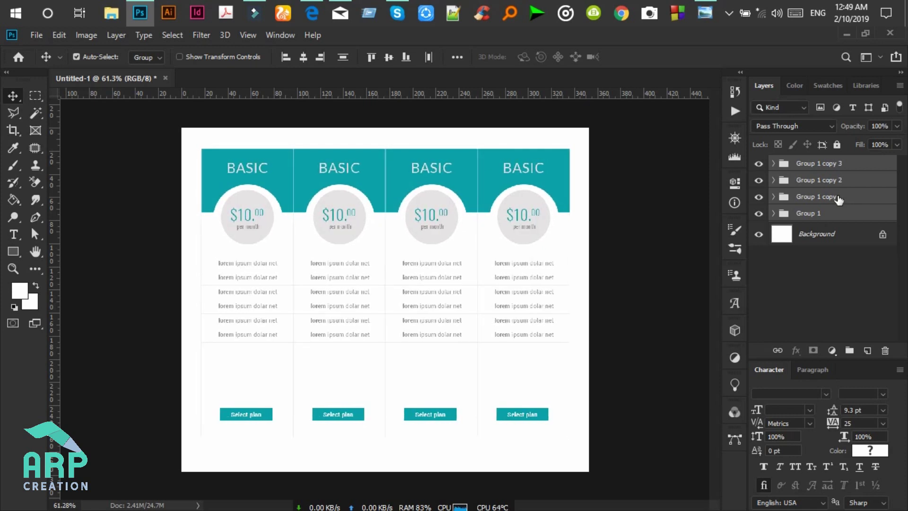
key(Left)
key(Left)
key(Left)
key(Down)
key(Down)
key(Down)
key(Down)
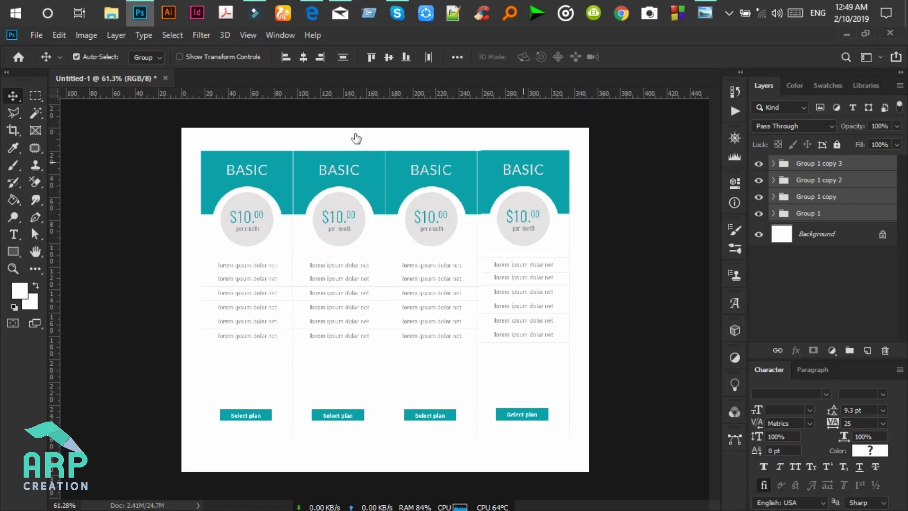
scroll(331, 125, up, 2)
click(15, 234)
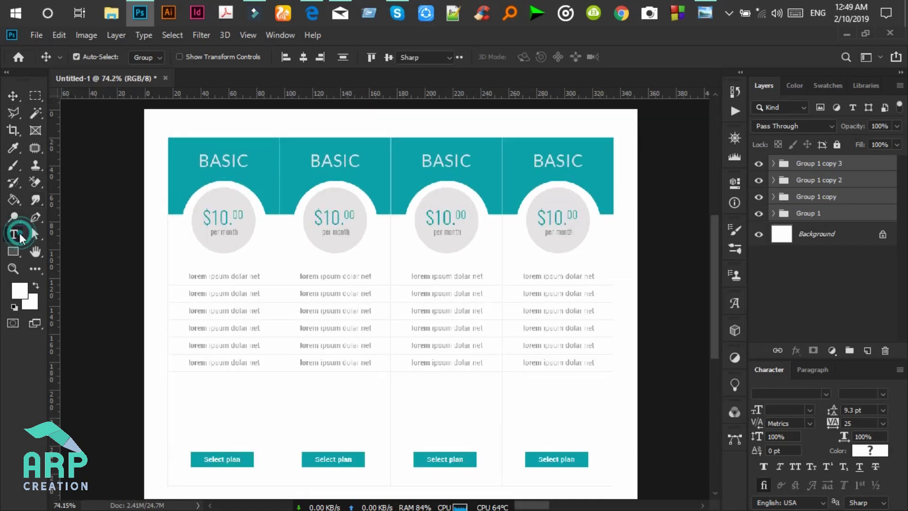
Step: Commit the BASIC heading edit and select a column group with the Move tool
click(345, 159)
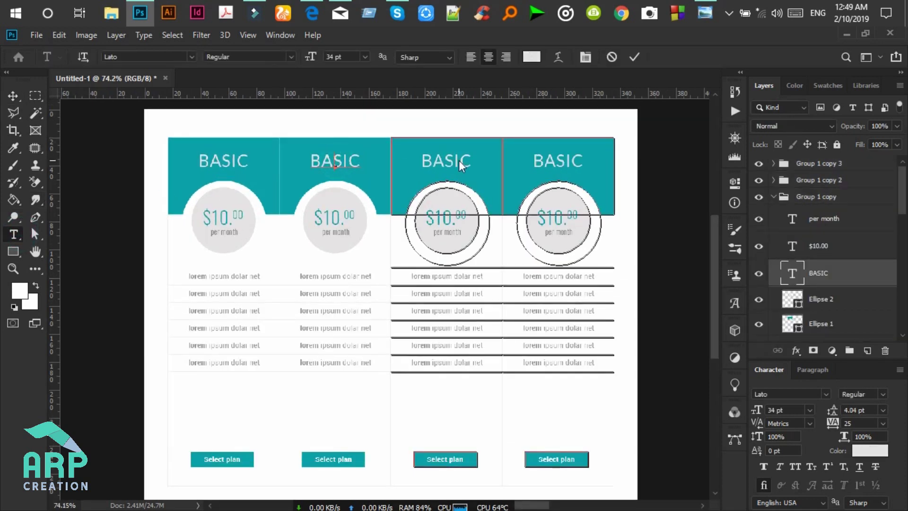
click(637, 56)
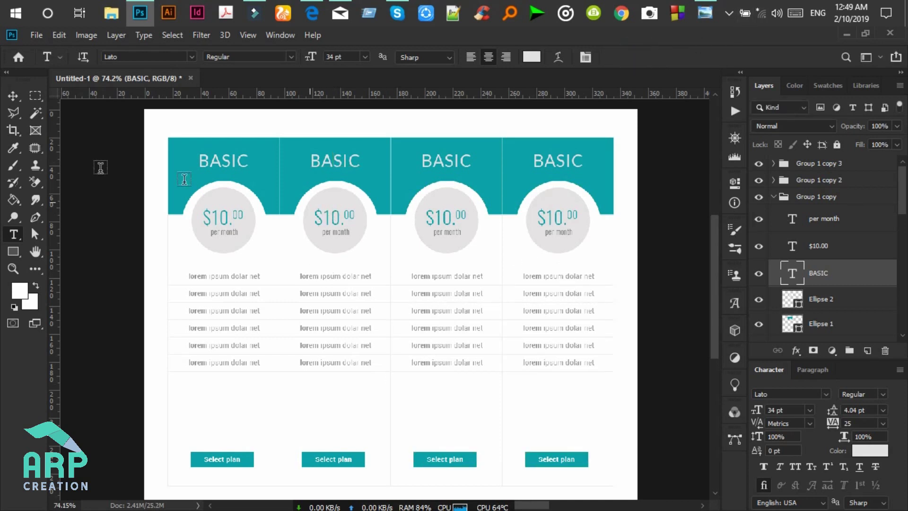
click(12, 95)
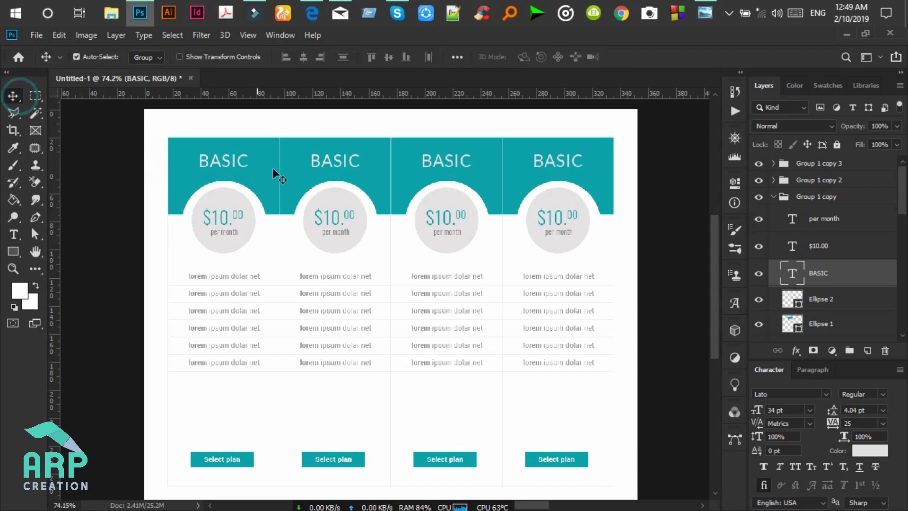
click(294, 175)
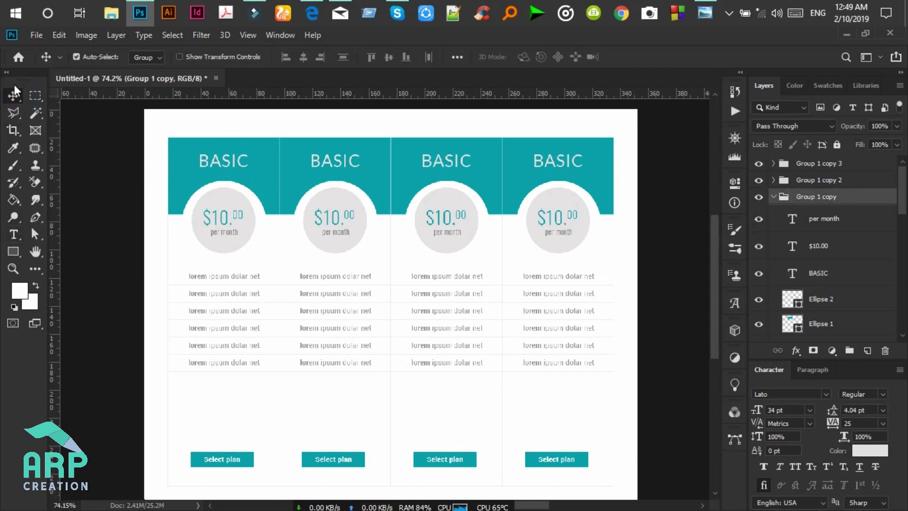
Step: Set Auto-Select to Layer and select the second column's Ellipse 1 header shape
click(160, 57)
click(146, 78)
click(383, 152)
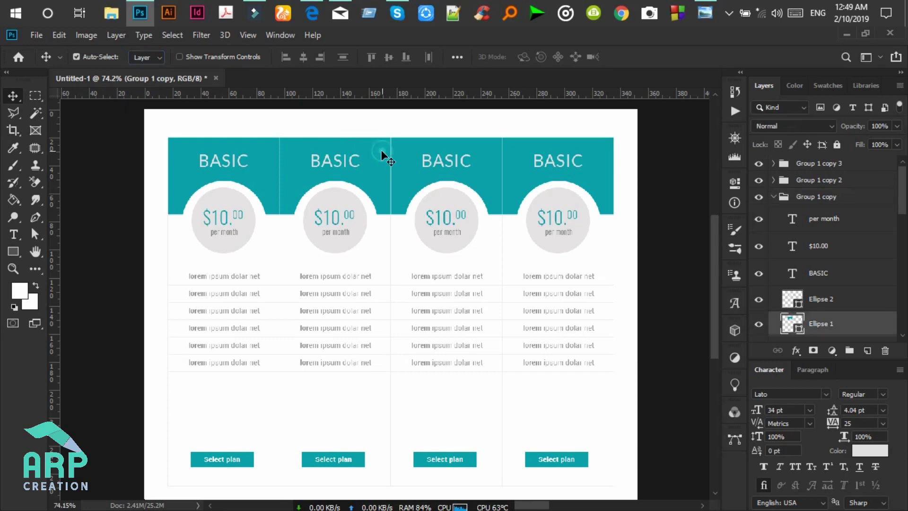
Step: Keep the second header at 07989e and recolour the third header to 038a90
double_click(798, 331)
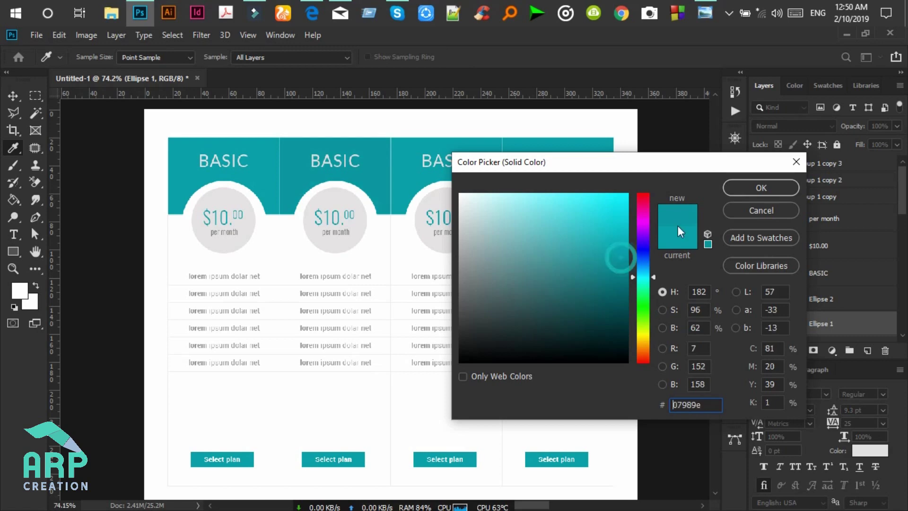
click(756, 188)
click(415, 162)
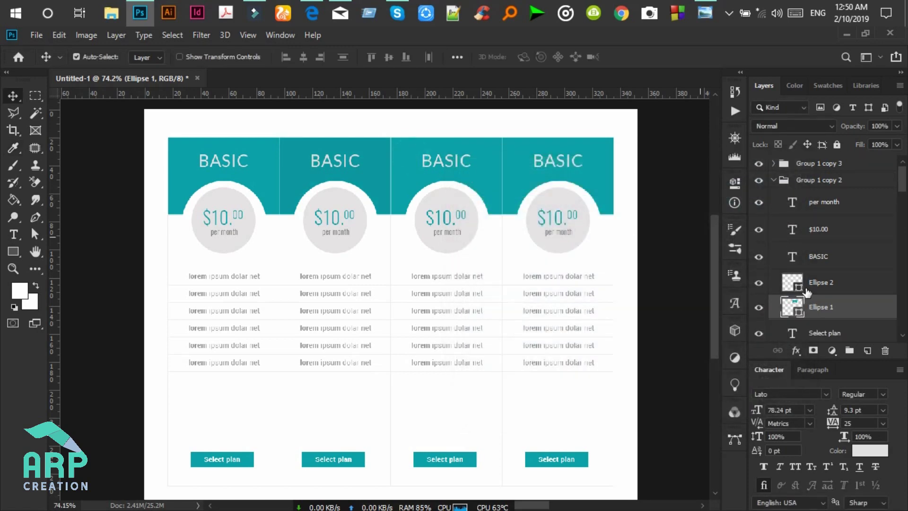
double_click(799, 314)
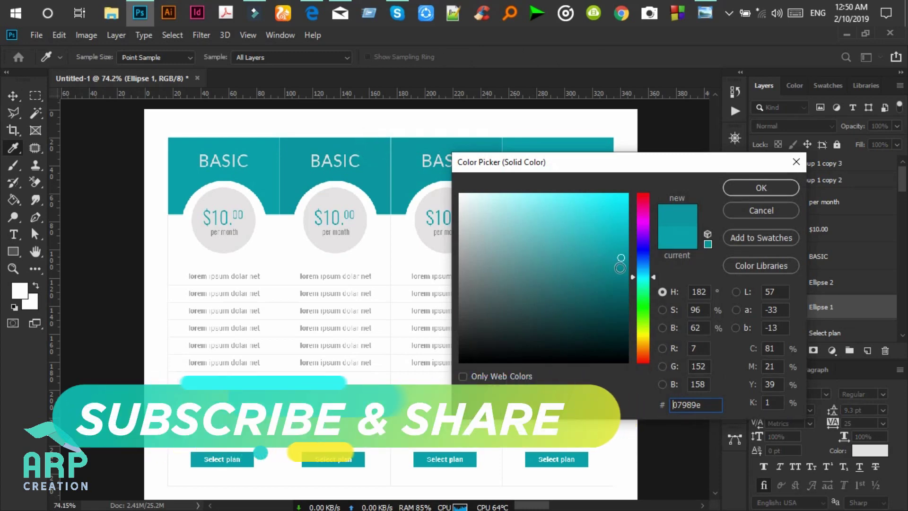
click(624, 267)
click(760, 184)
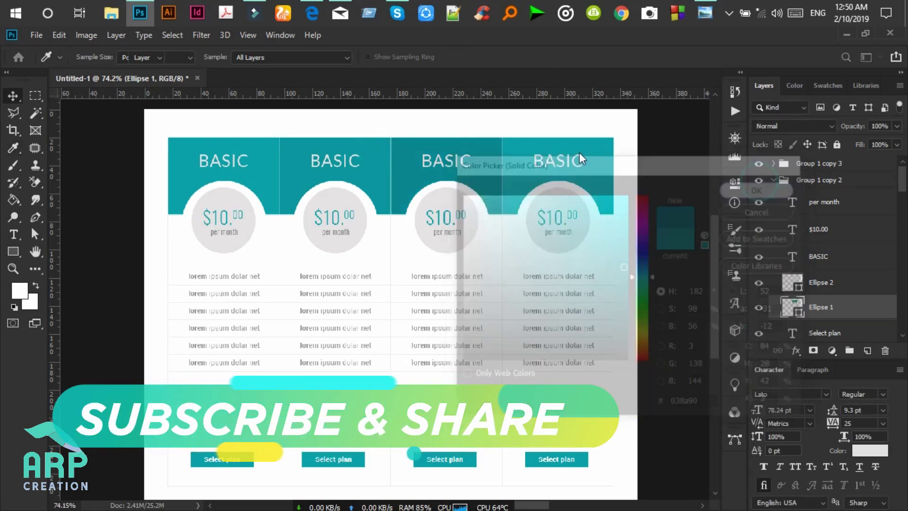
Step: Recolour the fourth column's header to the darker teal 007a7f
double_click(799, 299)
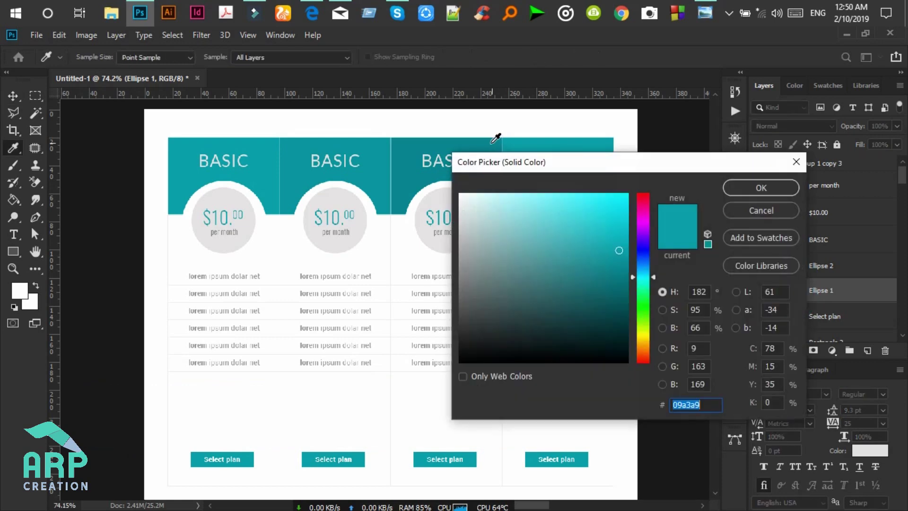
click(492, 141)
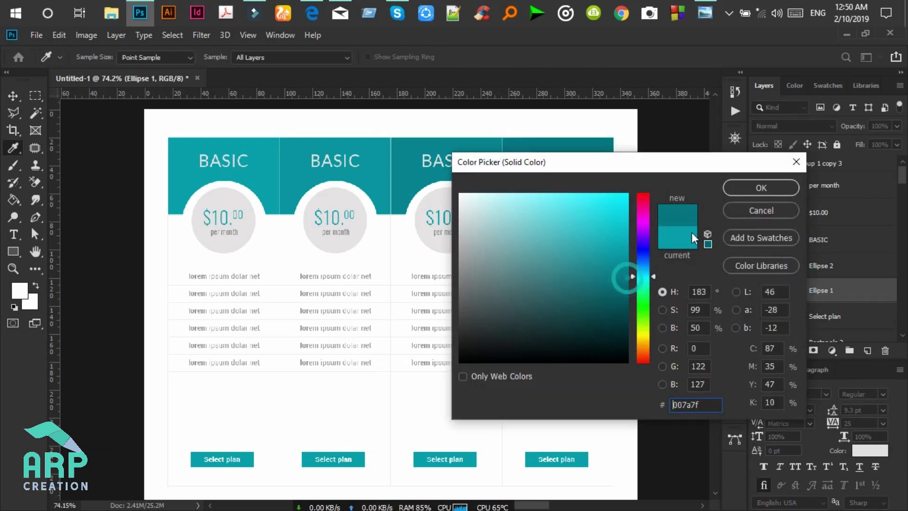
click(744, 189)
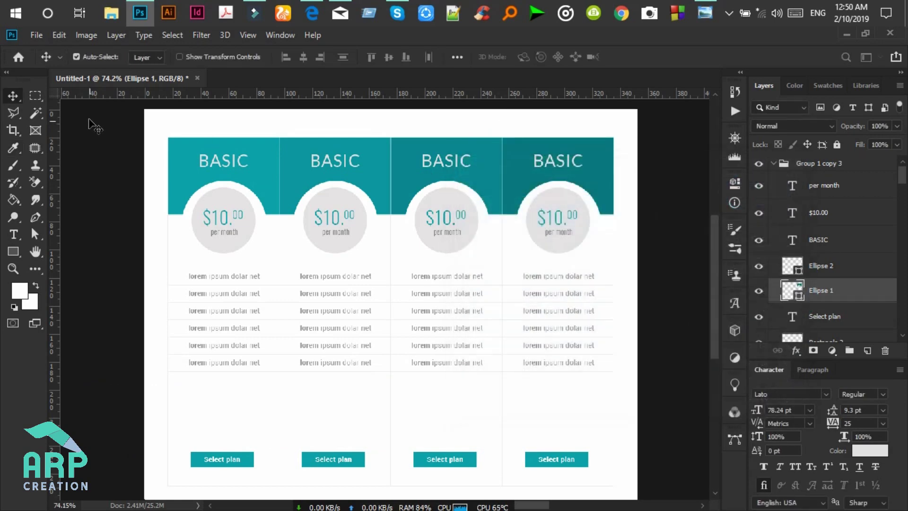
Step: Deselect the header shape and minimize Photoshop to the desktop
click(14, 234)
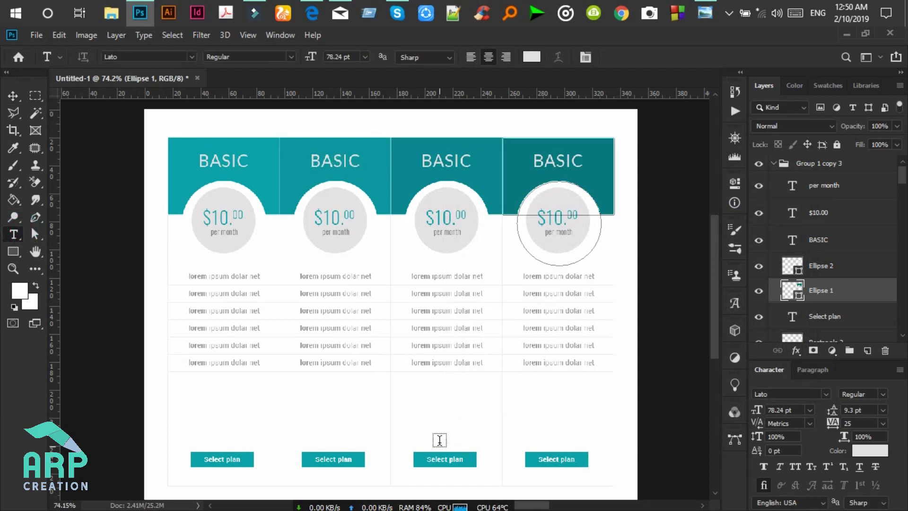
click(10, 96)
click(105, 172)
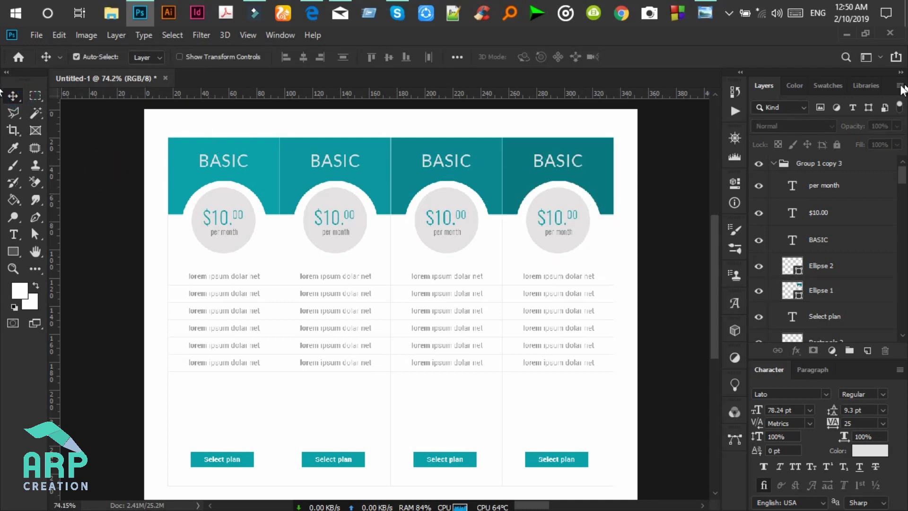
click(852, 35)
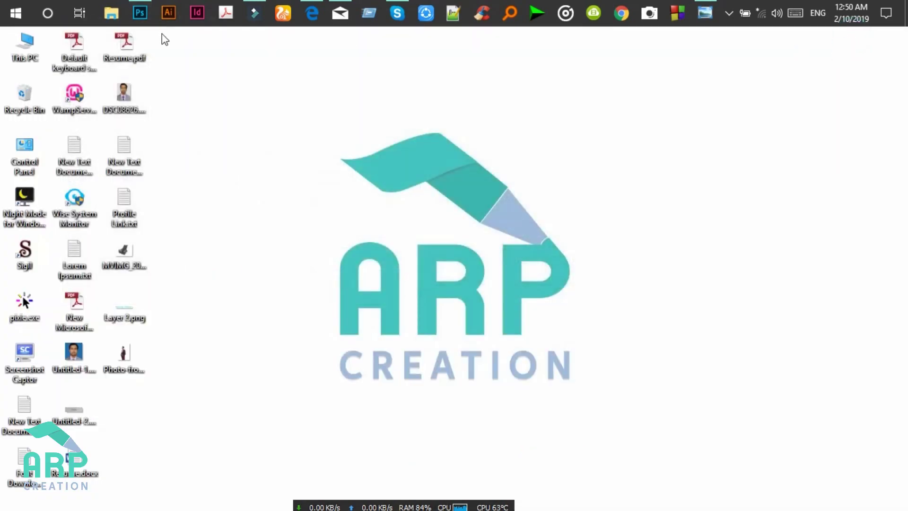